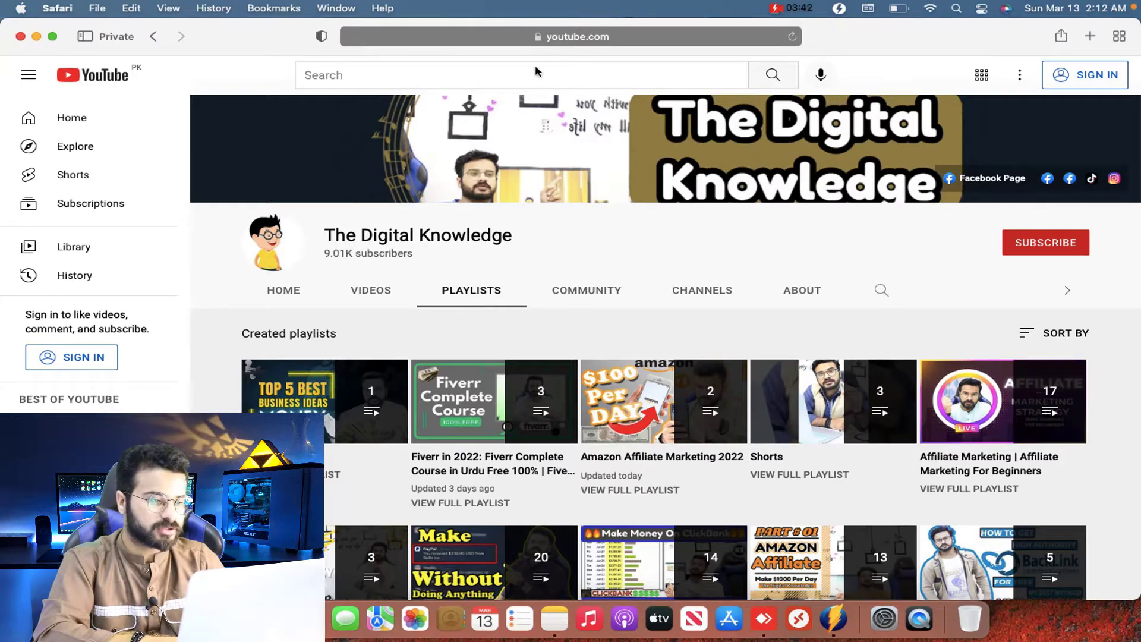
Step: Load digistore24-app.com in a new private Safari tab
key("super+t")
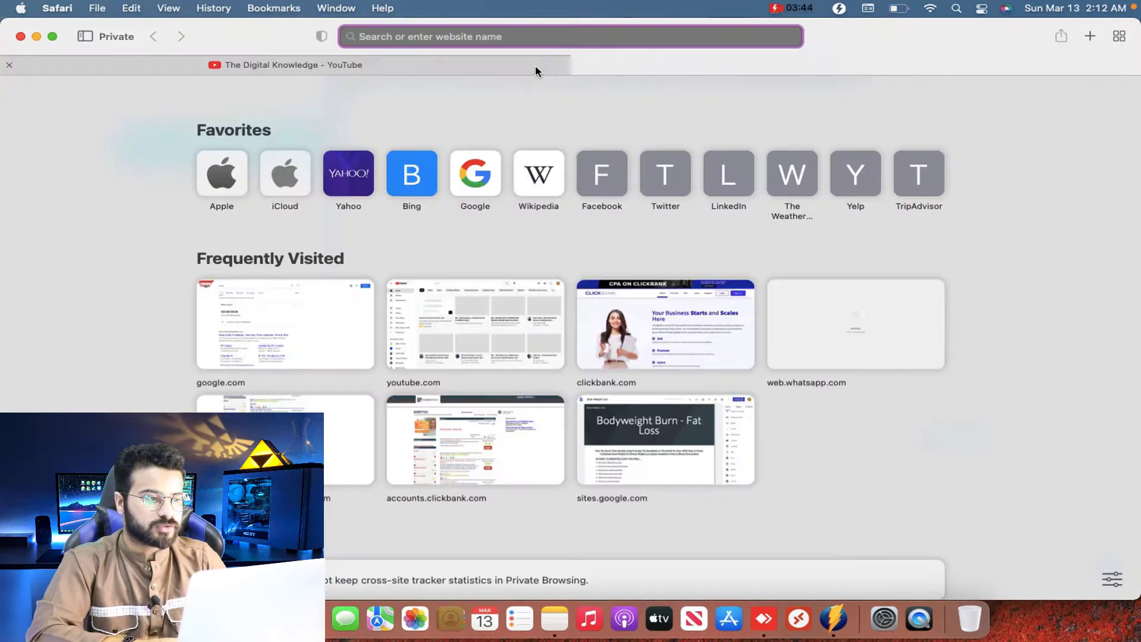
type("digistore24-app.com")
key("Return")
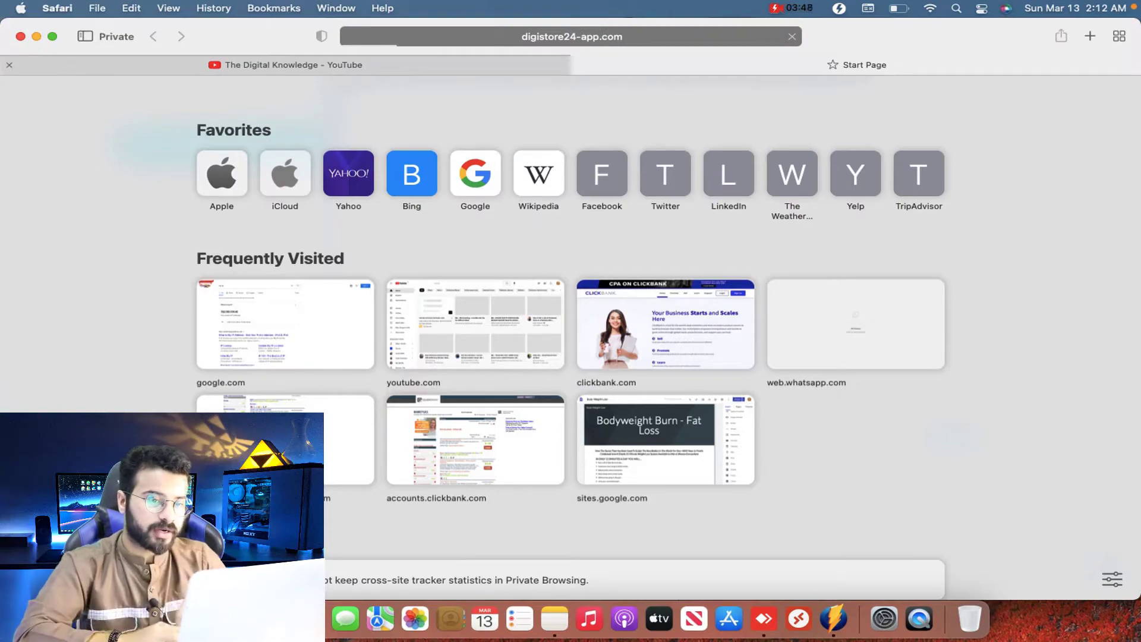
Step: Close the older Digistore24 window, then go to the Digistore24 registration page
key("ctrl+Up")
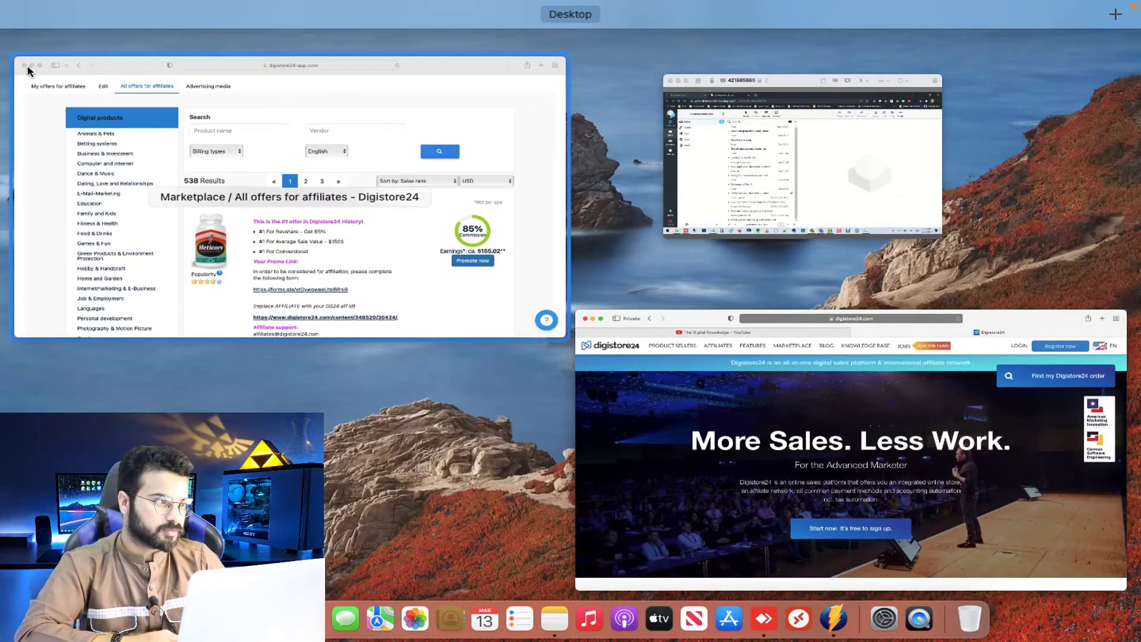
left_click(28, 71)
left_click(20, 36)
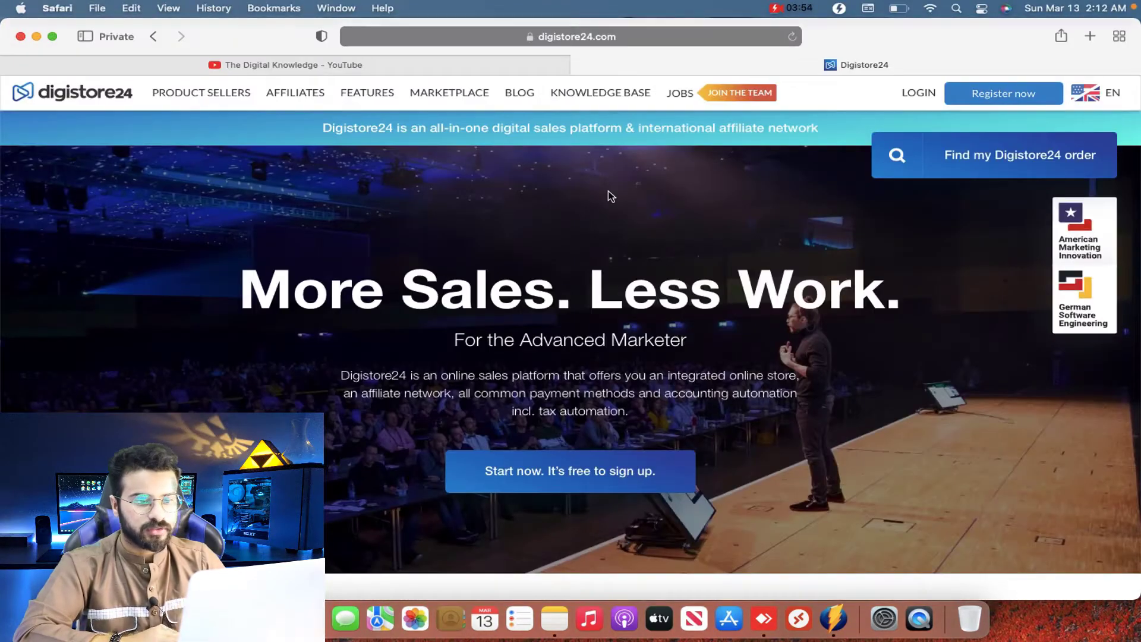
key("ctrl+Up")
left_click(608, 191)
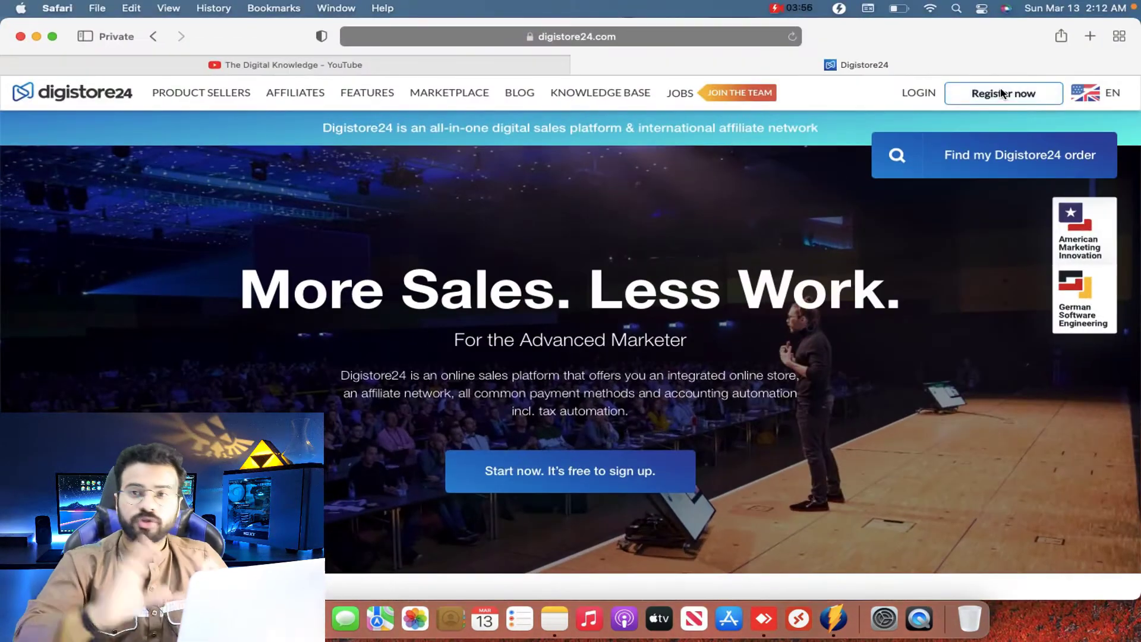
left_click(1003, 93)
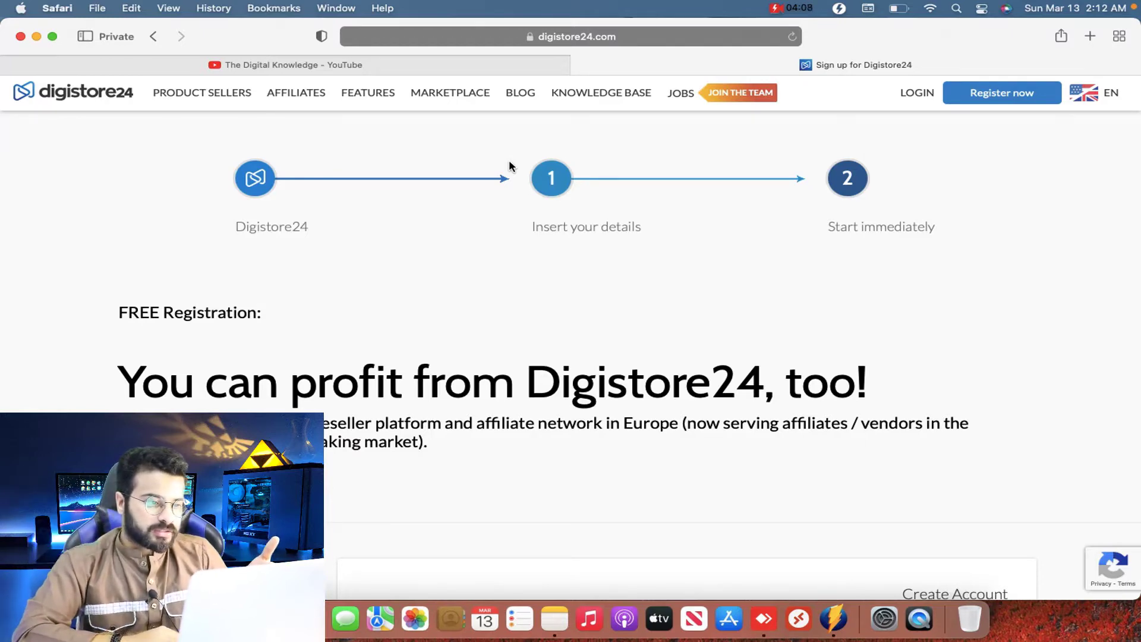
Step: On the Create Account form, choose affiliate as the sign-up type
scroll(469, 380, "down", 10)
scroll(470, 386, "down", 2)
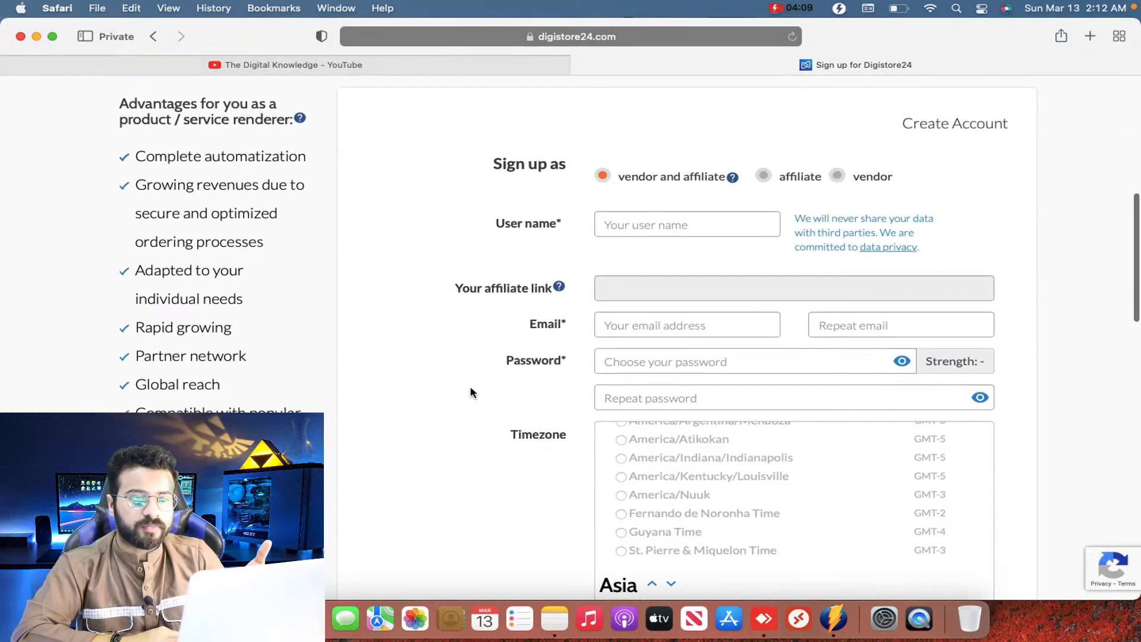
left_click(733, 224)
left_click(792, 189)
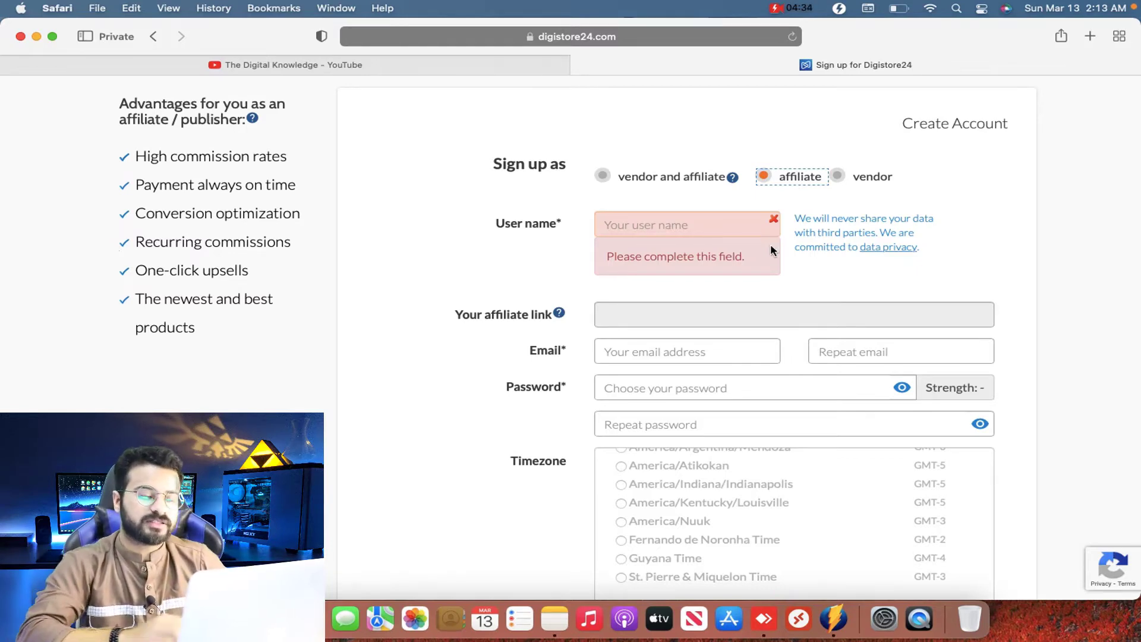
Step: Enter a user name long enough to pass the six-character check
scroll(770, 243, "down", 2)
left_click(705, 166)
type("th")
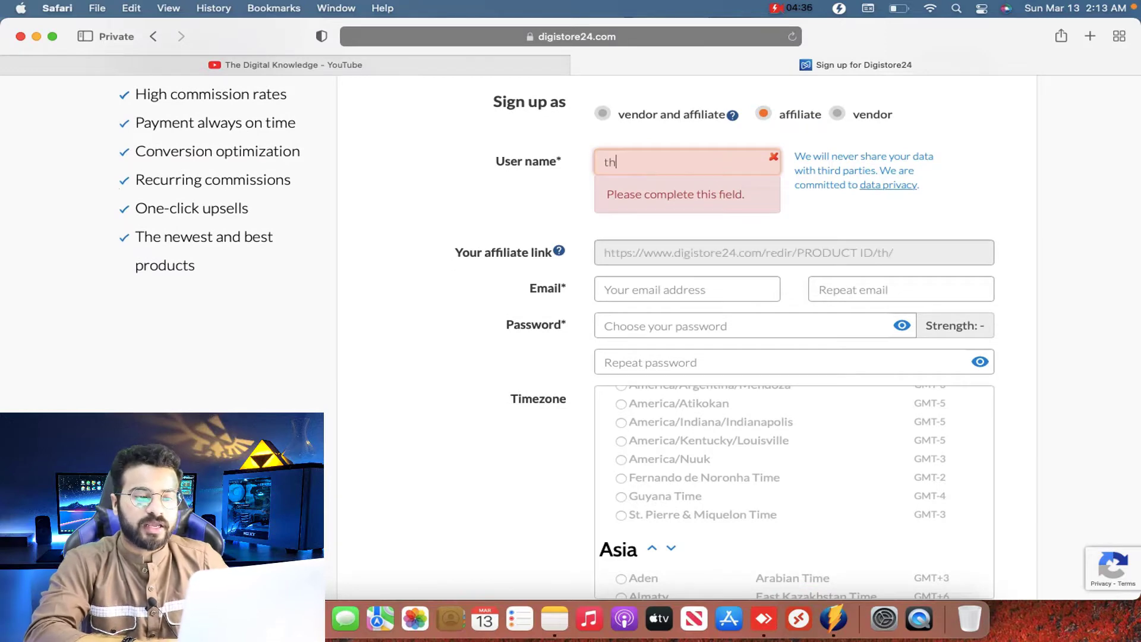
type("edigitalkno")
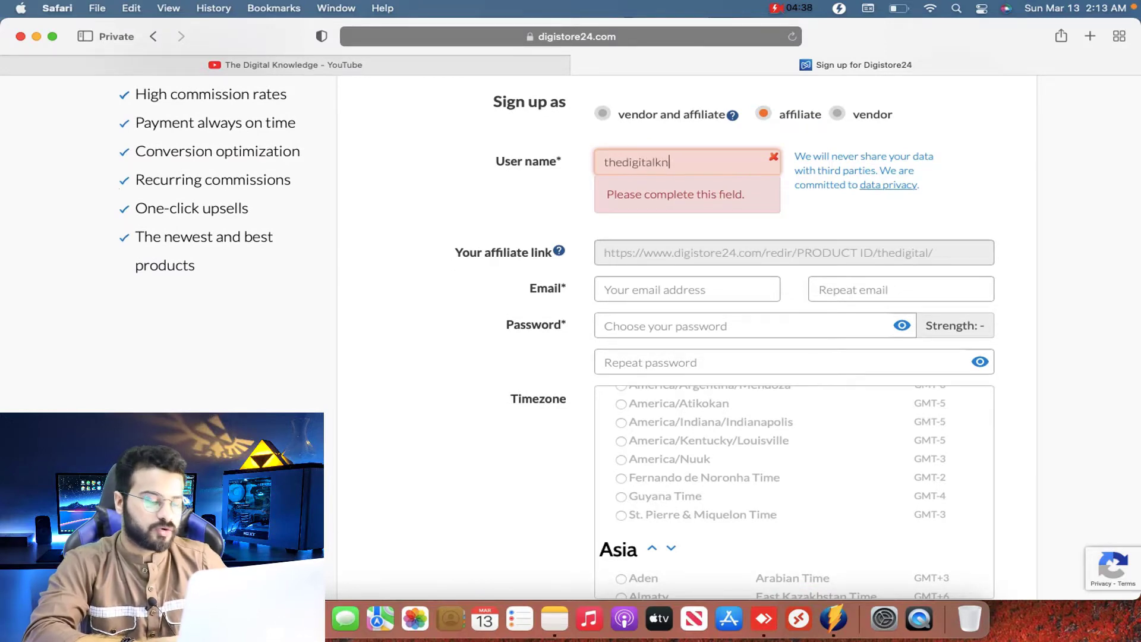
key("BackSpace")
key("BackSpace")
key("BackSpace")
key("BackSpace")
key("BackSpace")
key("BackSpace")
key("BackSpace")
key("BackSpace")
key("BackSpace")
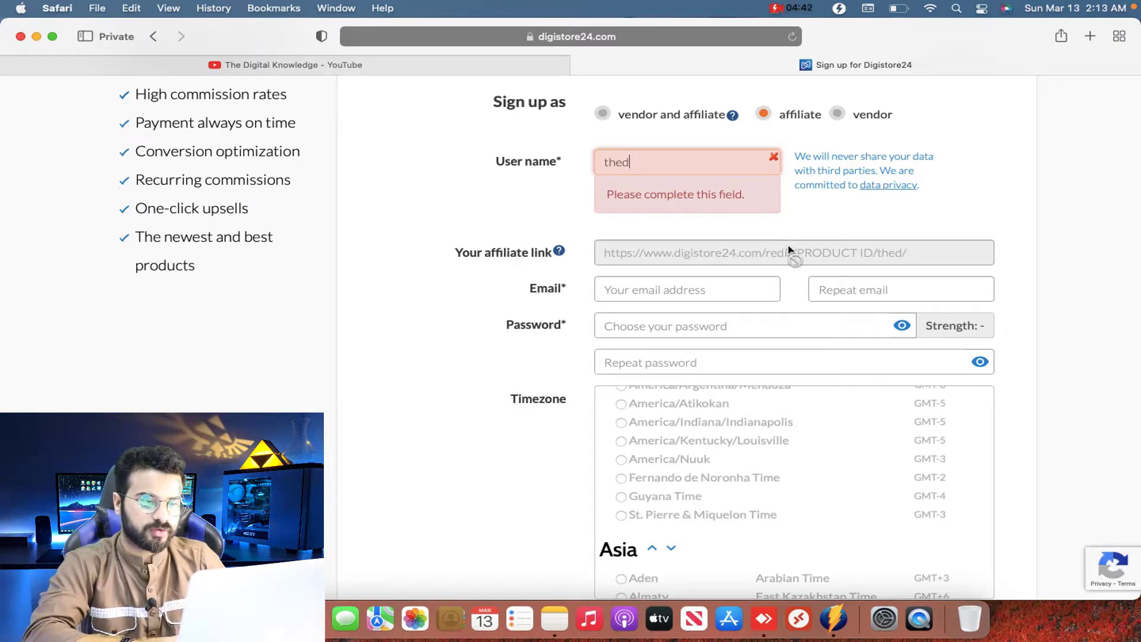
key("BackSpace")
key("BackSpace")
key("BackSpace")
key("BackSpace")
type("tdk")
left_click(687, 289)
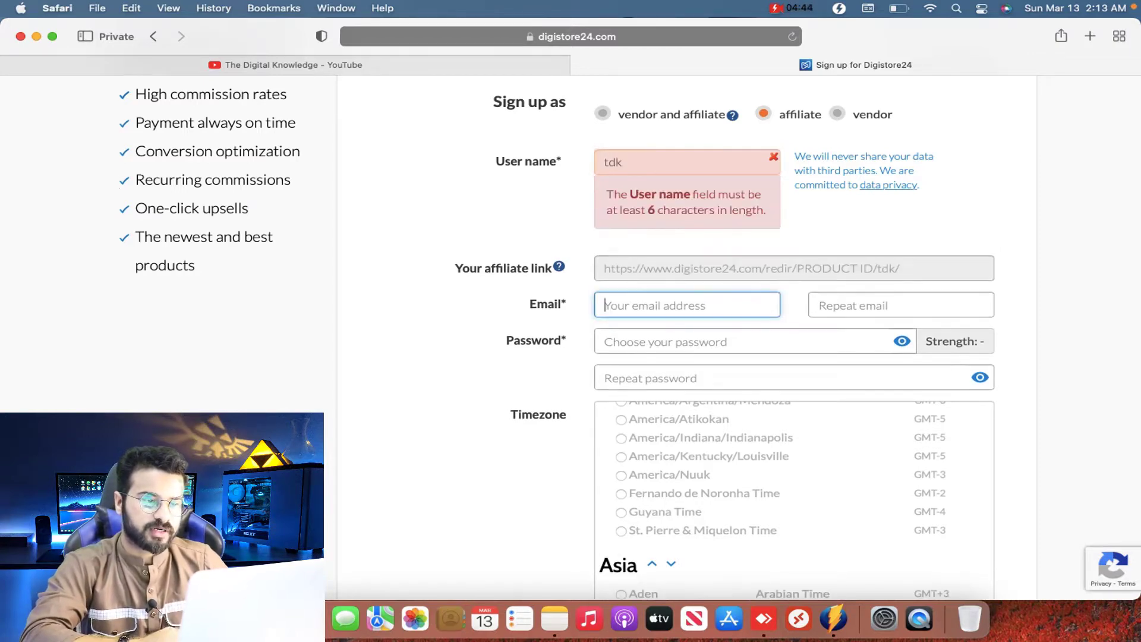
left_click(679, 158)
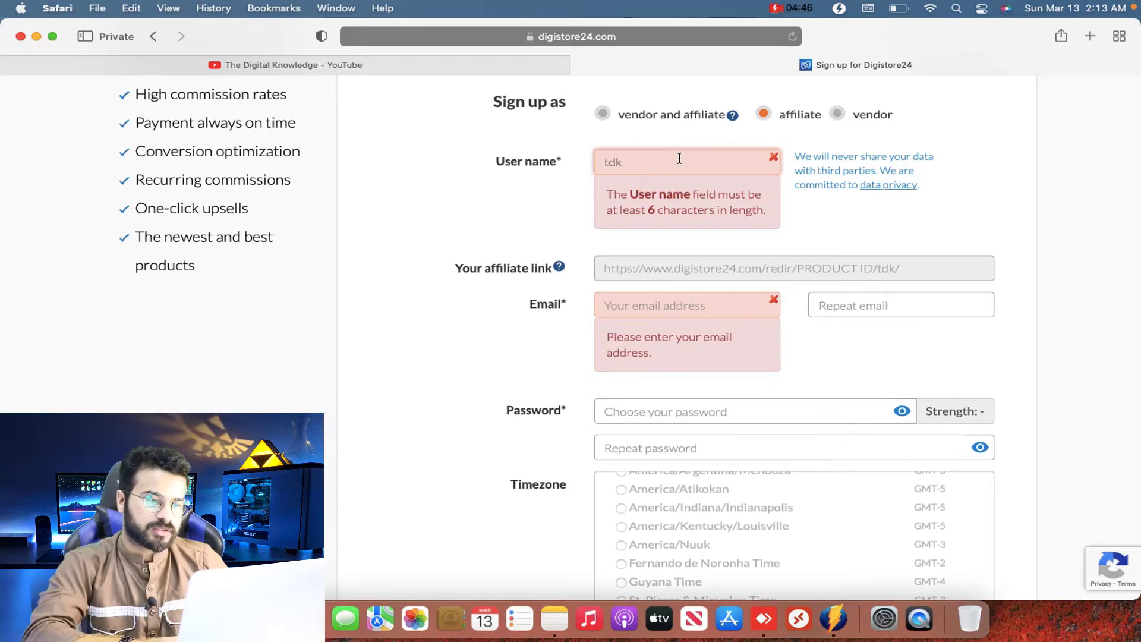
key("BackSpace")
key("BackSpace")
key("BackSpace")
type("tdk")
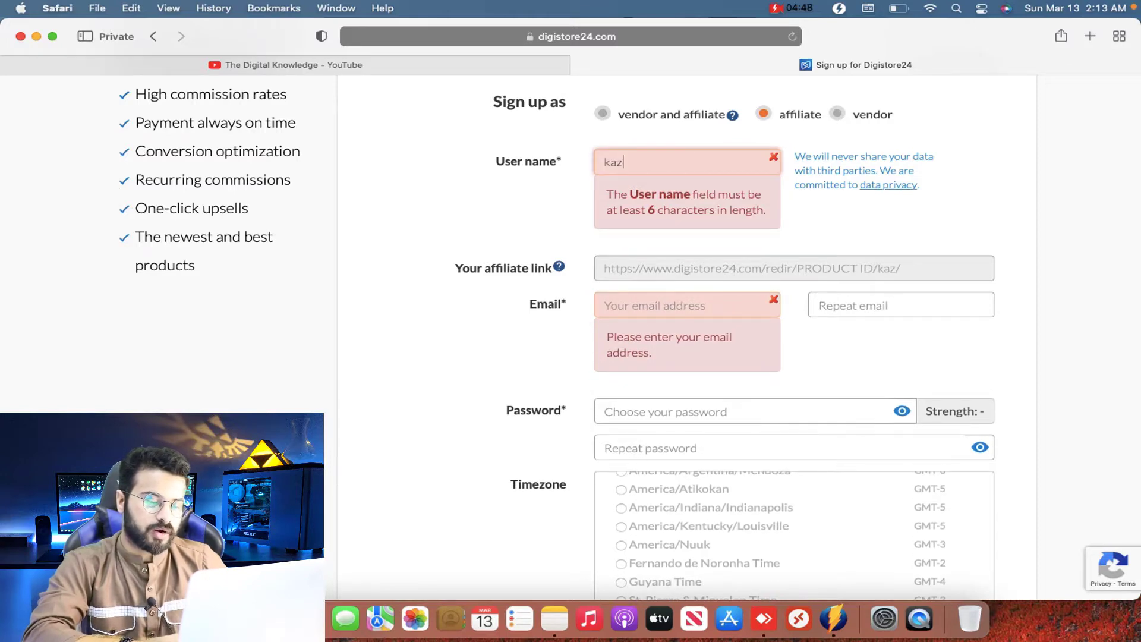
key("BackSpace")
key("BackSpace")
key("BackSpace")
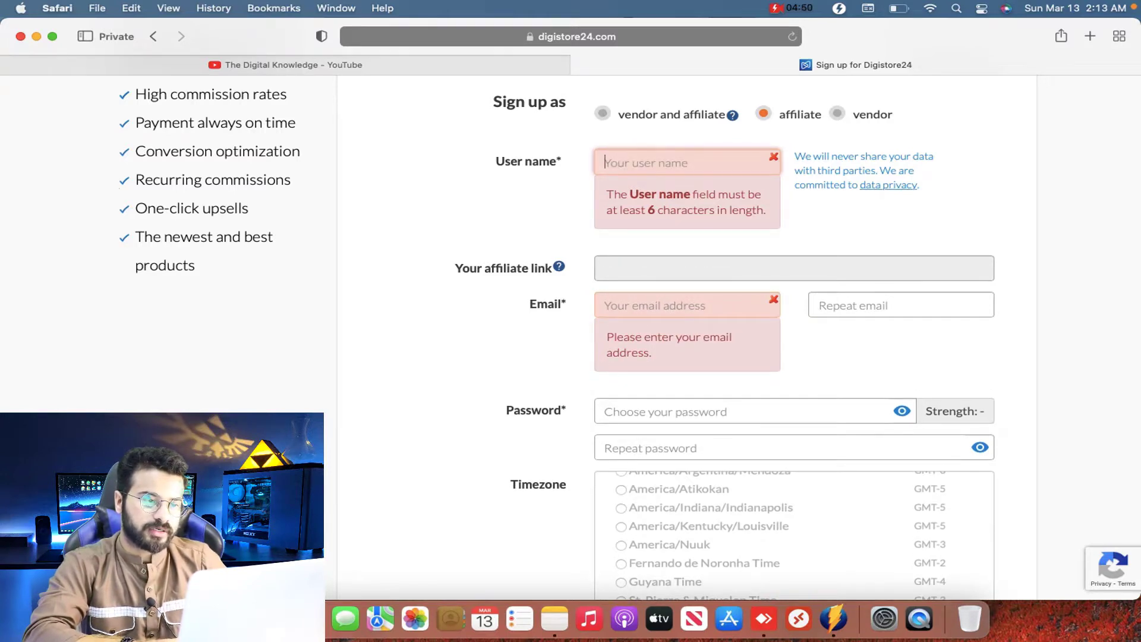
type("digital2")
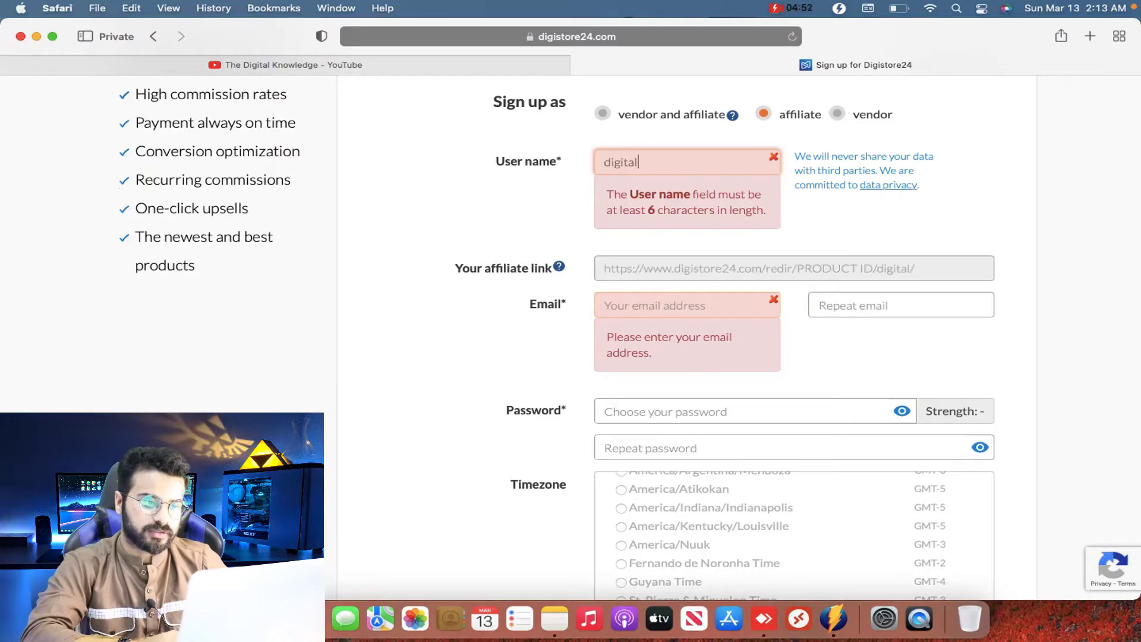
left_click(708, 274)
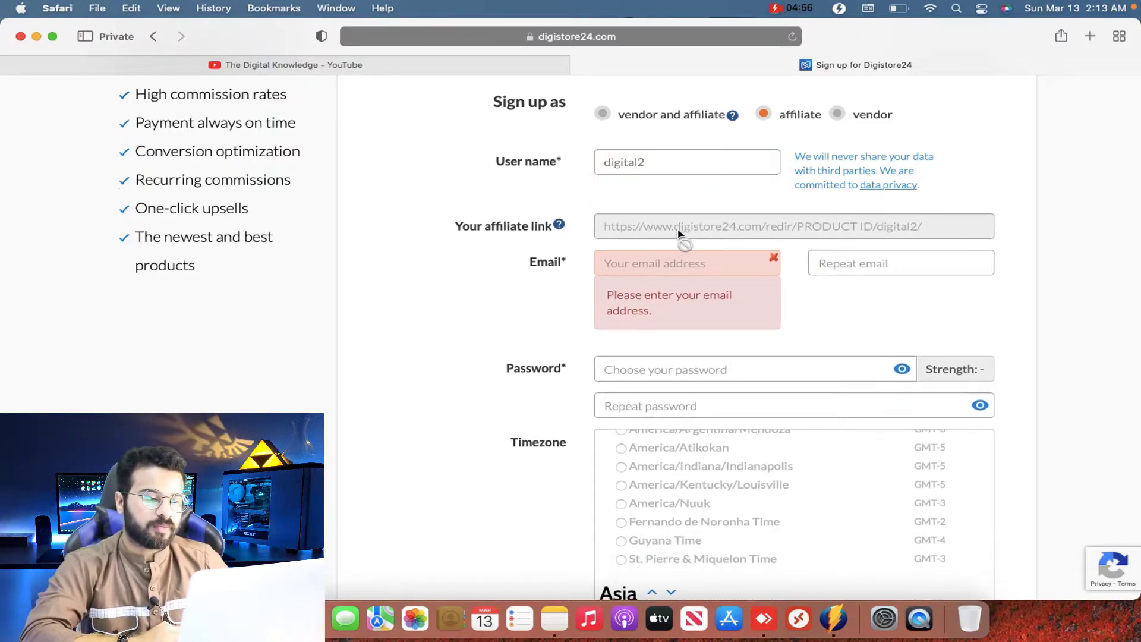
Step: Enter the e-mail address and paste the same address into Repeat email
left_click(677, 265)
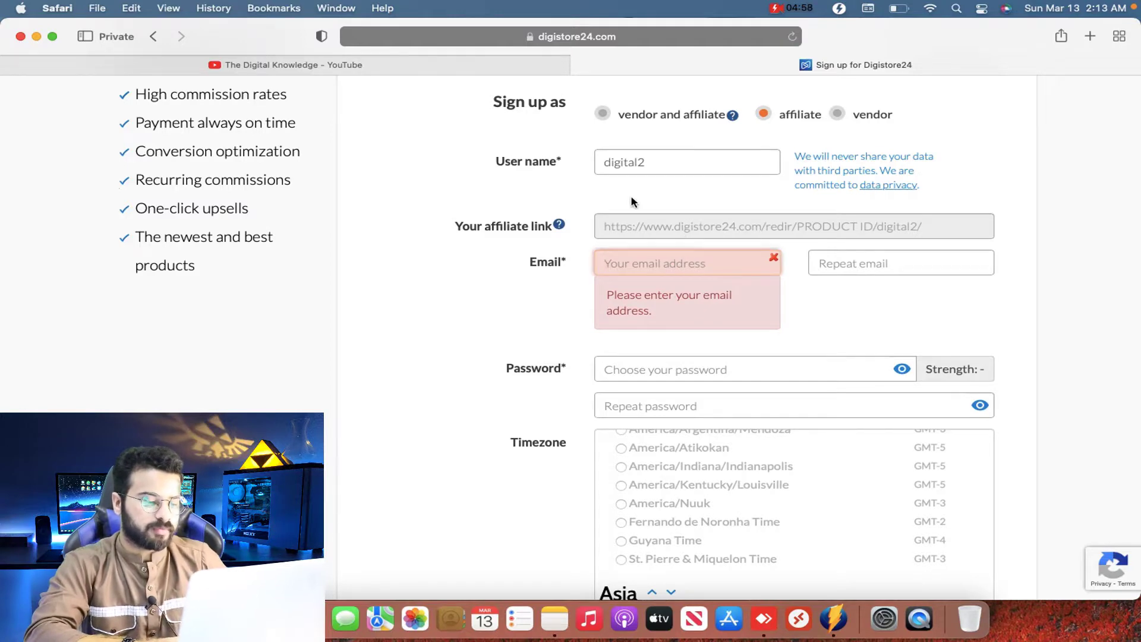
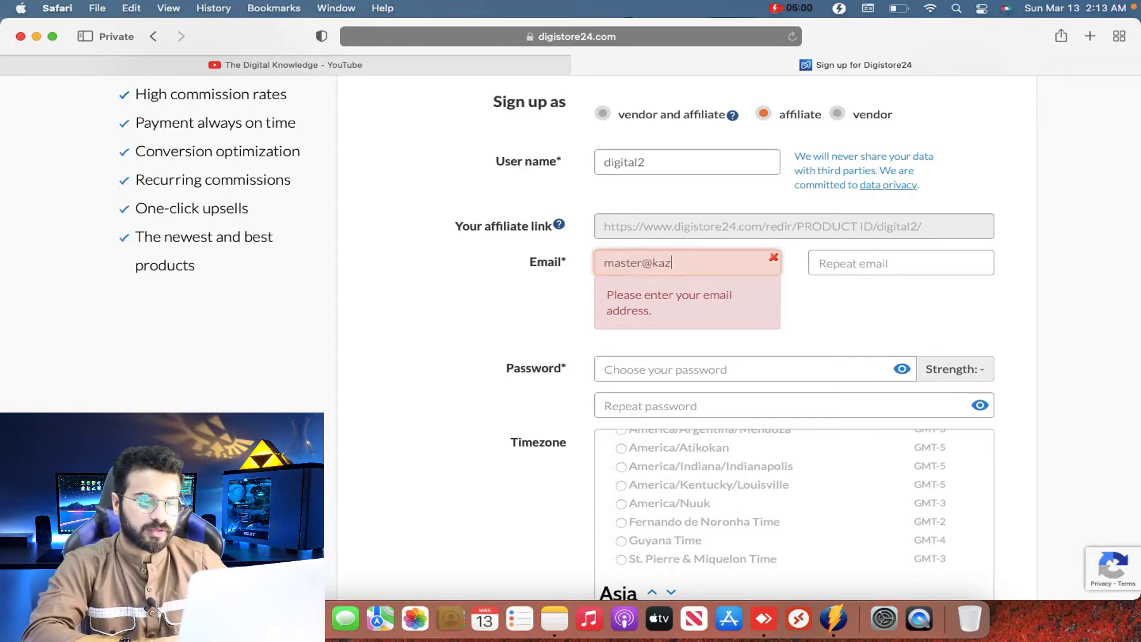
key("super+a")
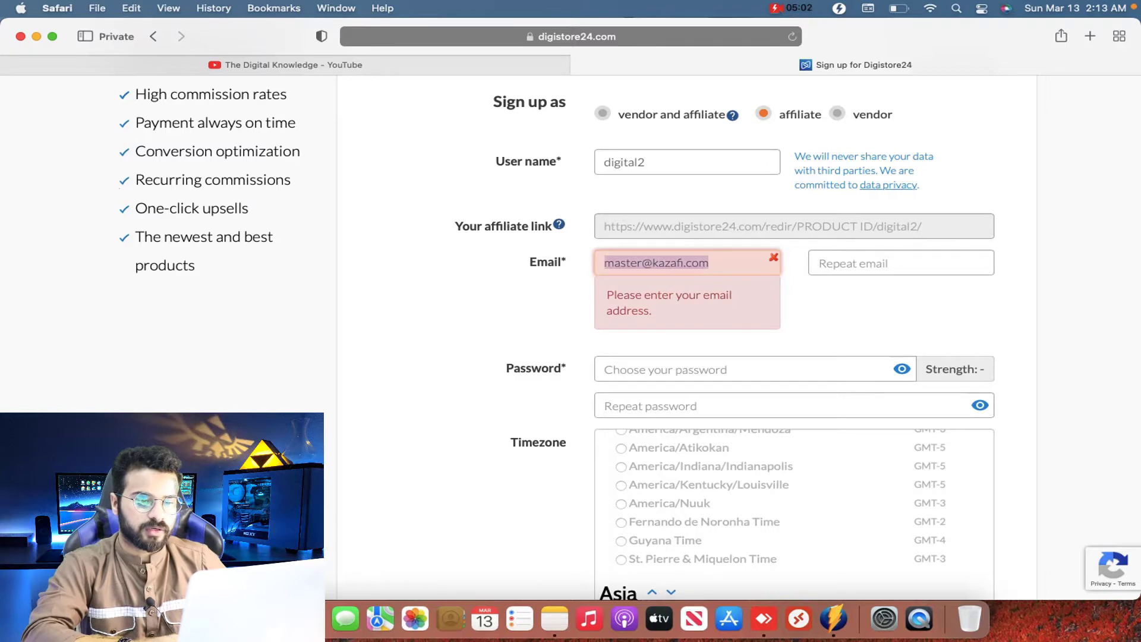
key("super+c")
key("Tab")
key("super+v")
key("Tab")
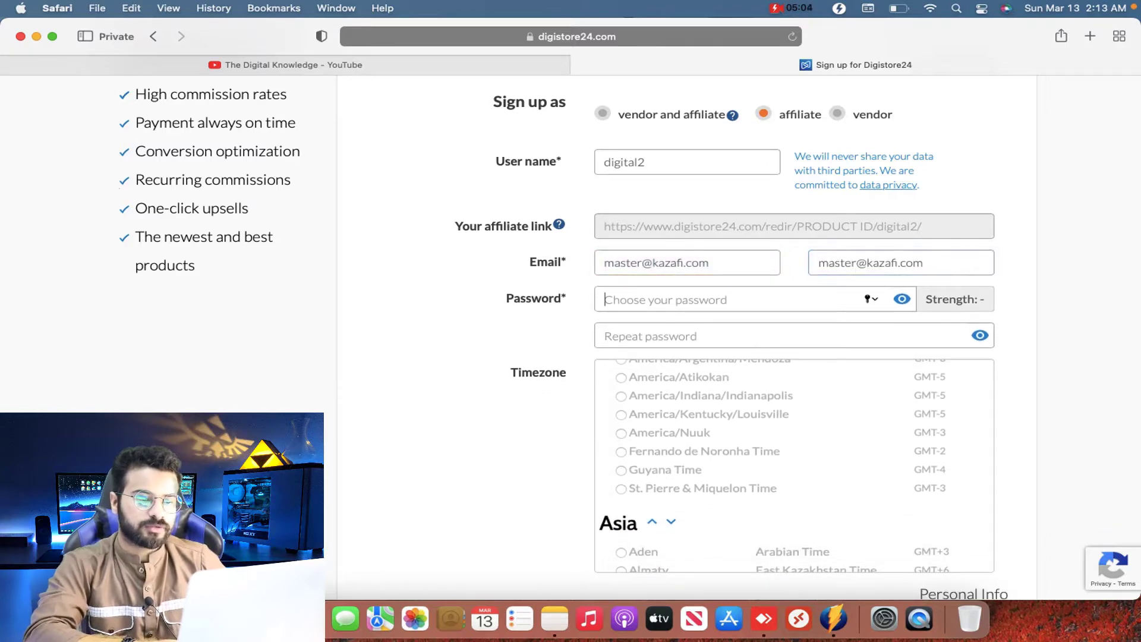
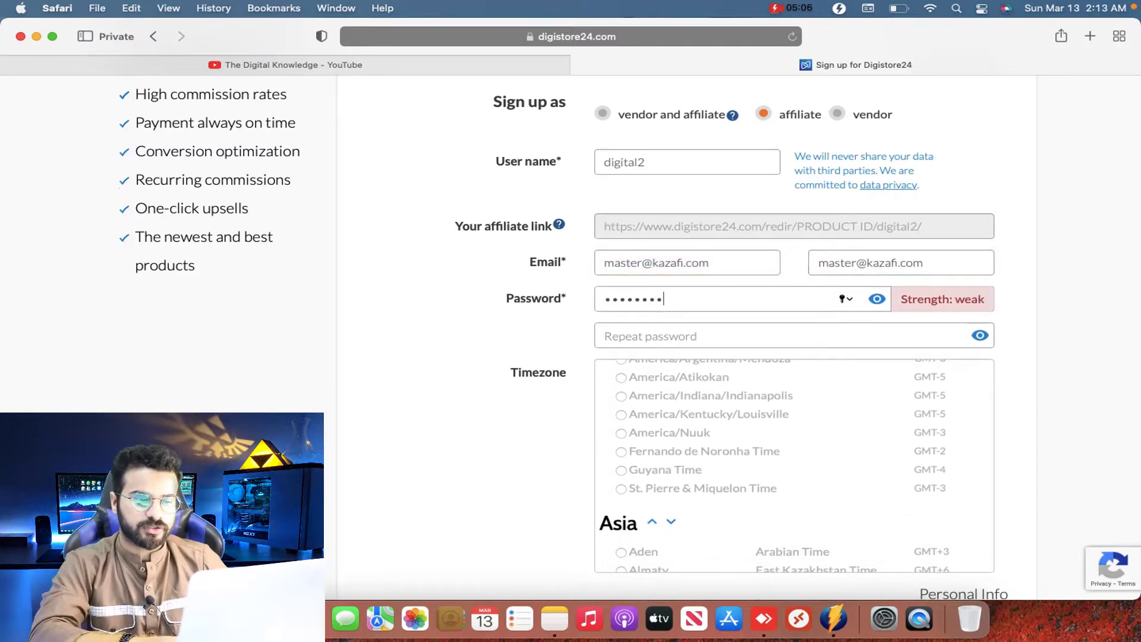
key("Tab")
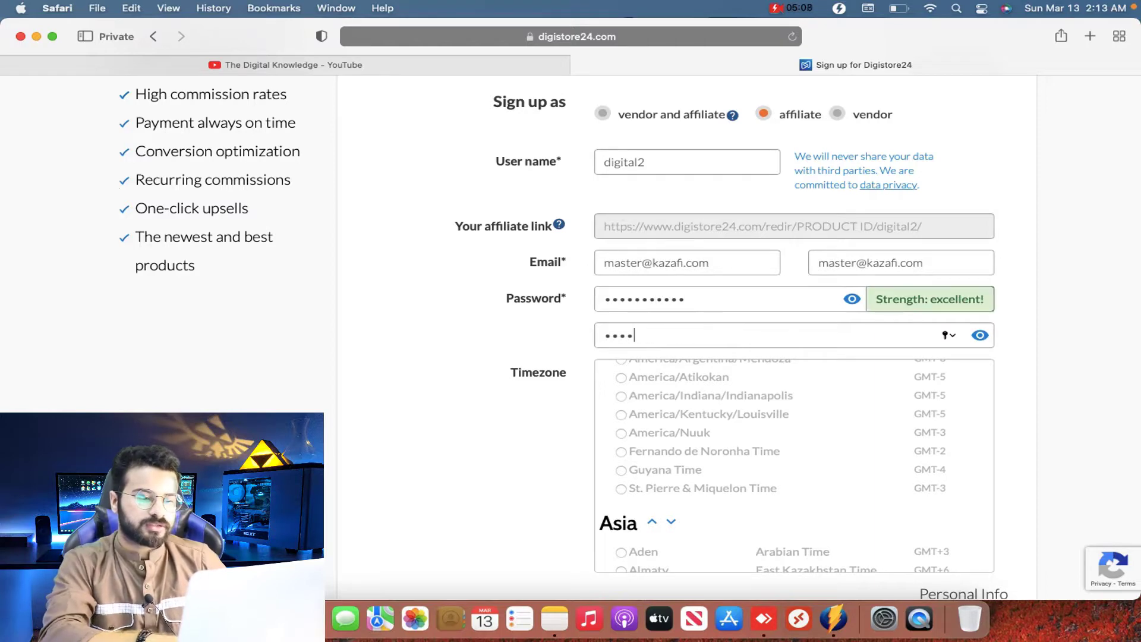
scroll(596, 307, "down", 1)
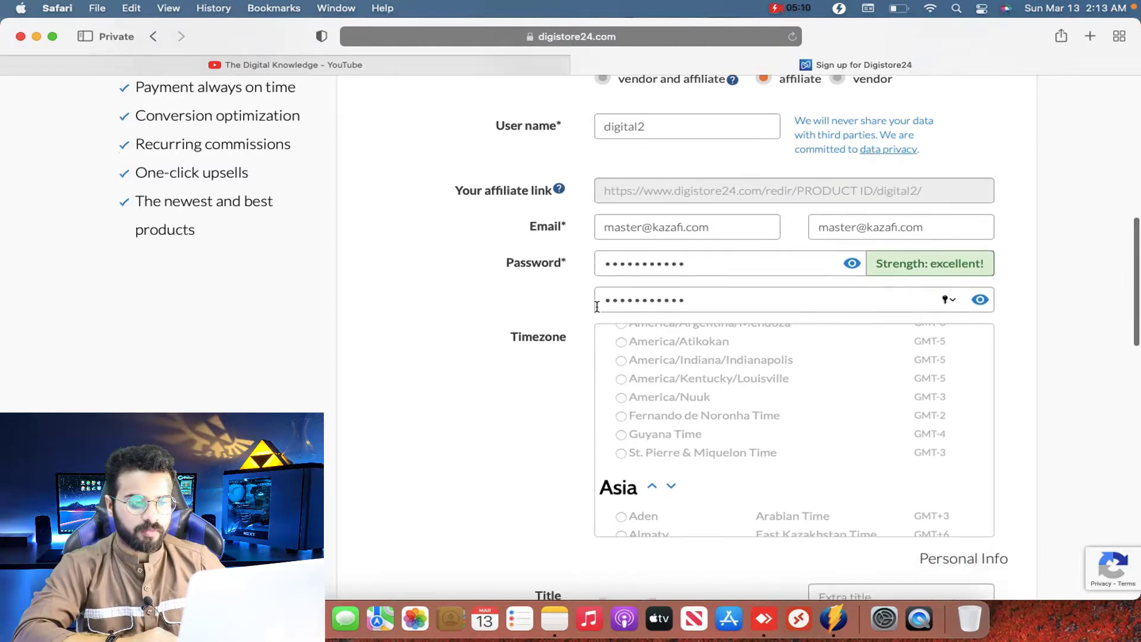
scroll(596, 307, "down", 3)
scroll(641, 357, "up", 2)
scroll(644, 355, "down", 6)
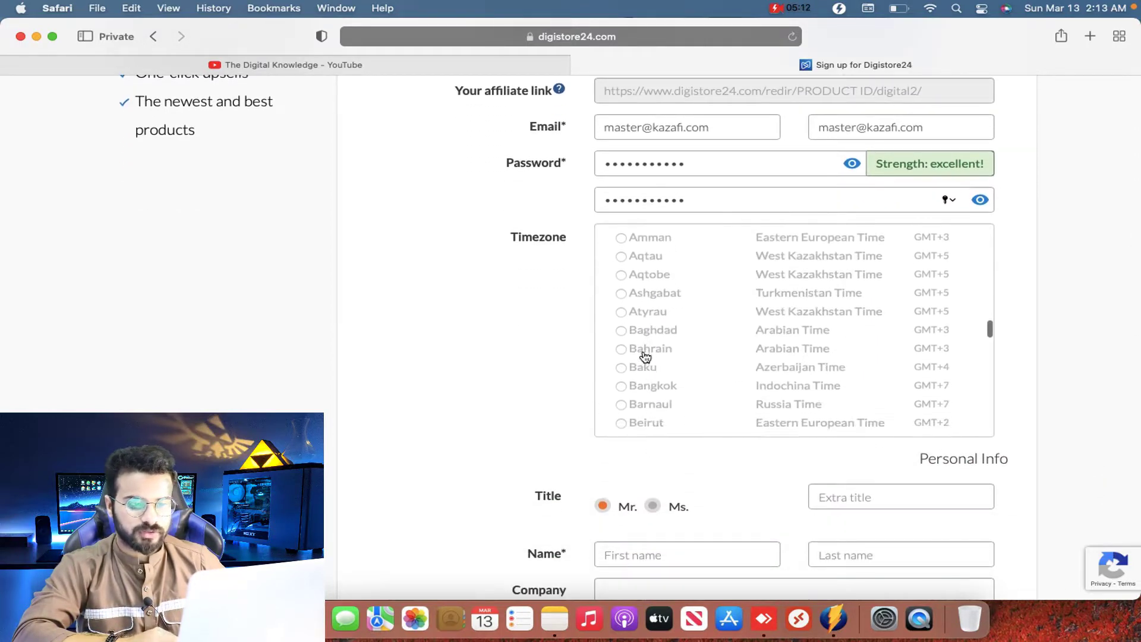
scroll(644, 355, "down", 5)
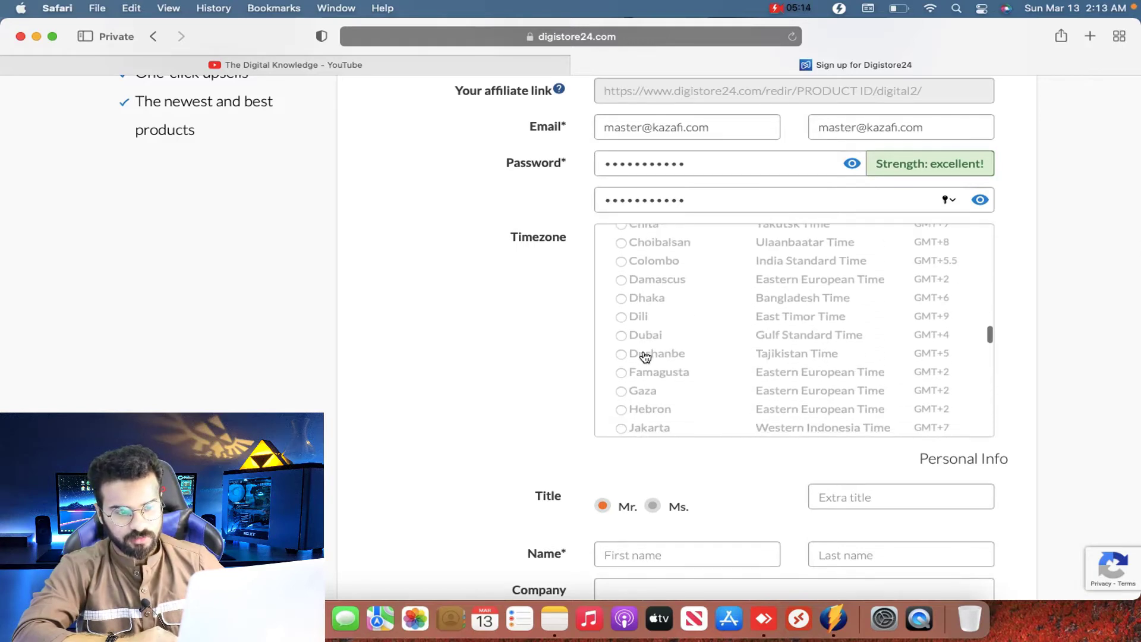
scroll(644, 355, "down", 10)
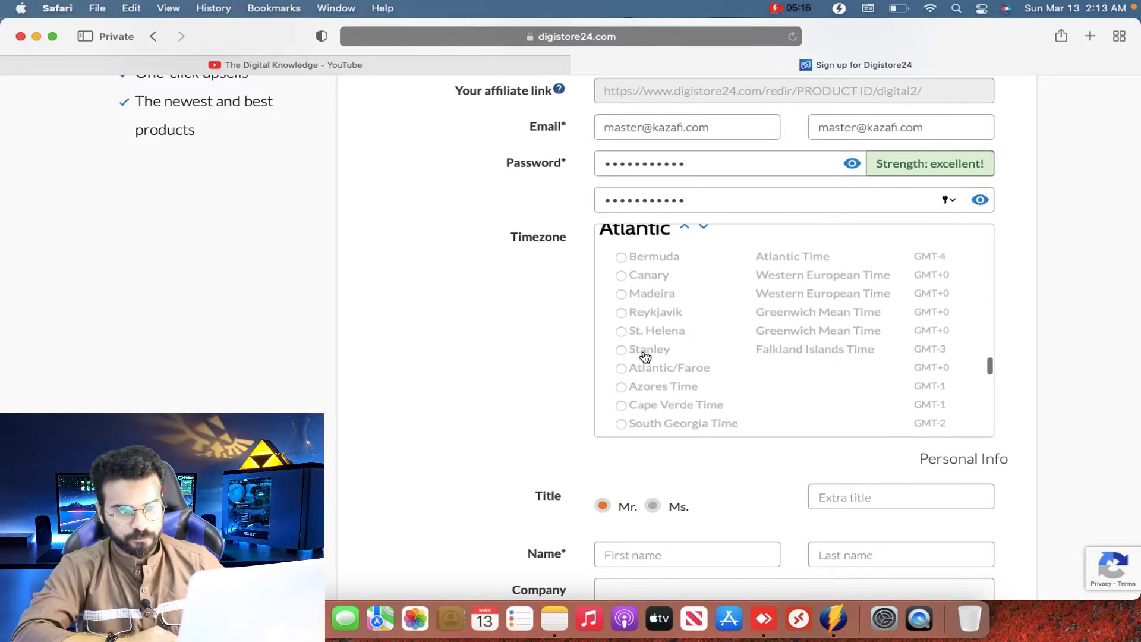
scroll(644, 355, "down", 10)
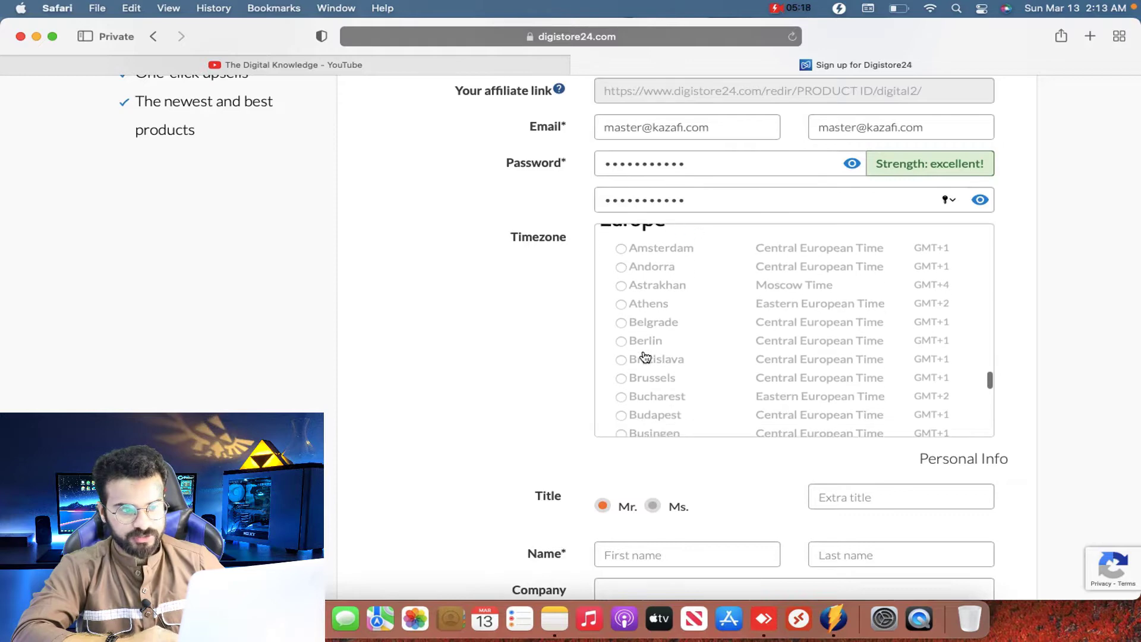
scroll(645, 355, "down", 10)
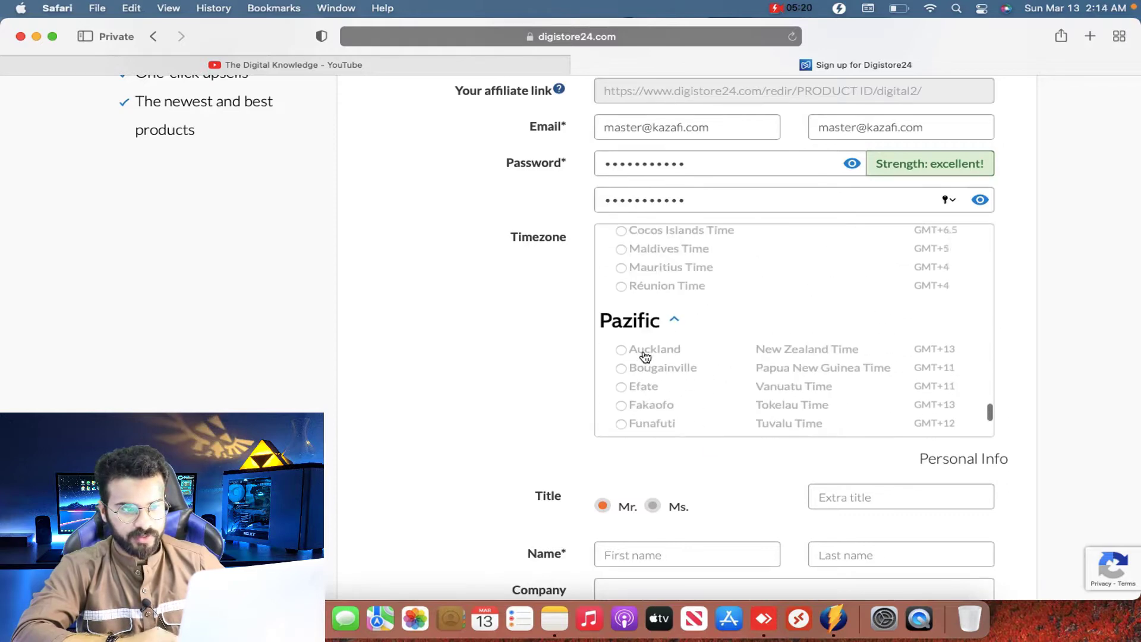
scroll(645, 355, "down", 10)
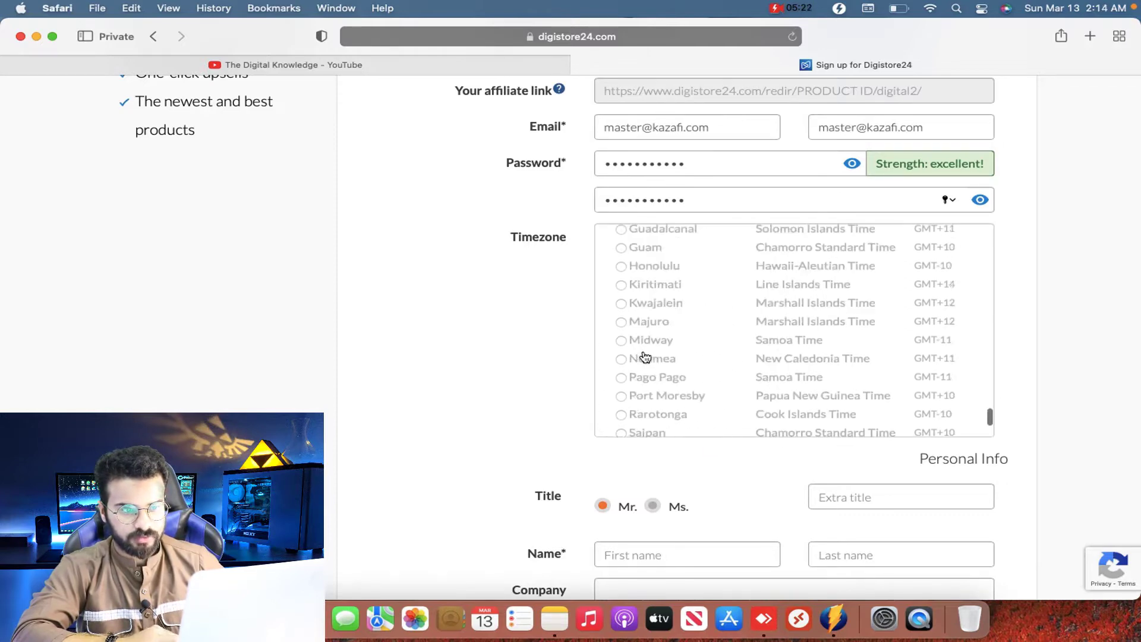
scroll(644, 355, "up", 3)
scroll(644, 355, "down", 10)
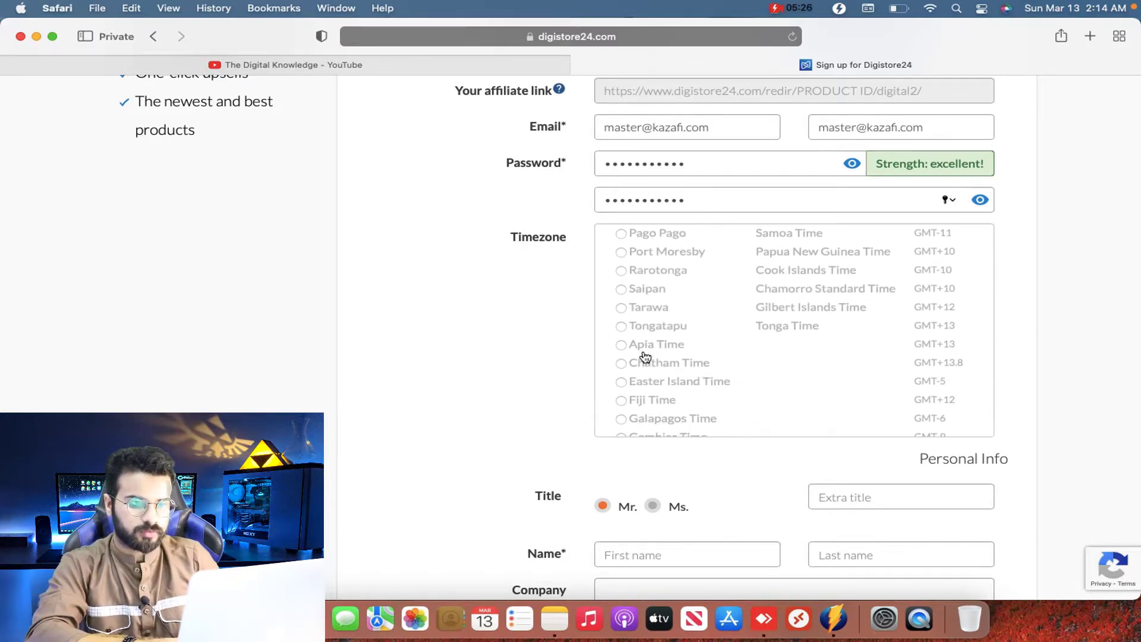
Step: Find and select Karachi (Pakistan Time, GMT+5) as the account timezone
key("super+f")
type("ISL")
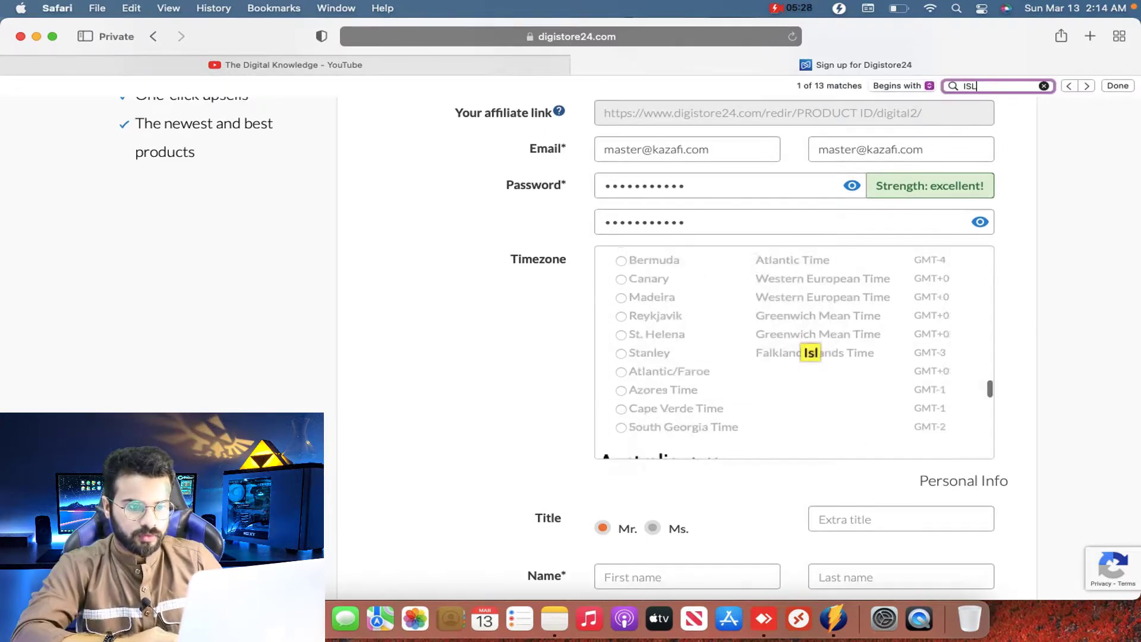
key("Return")
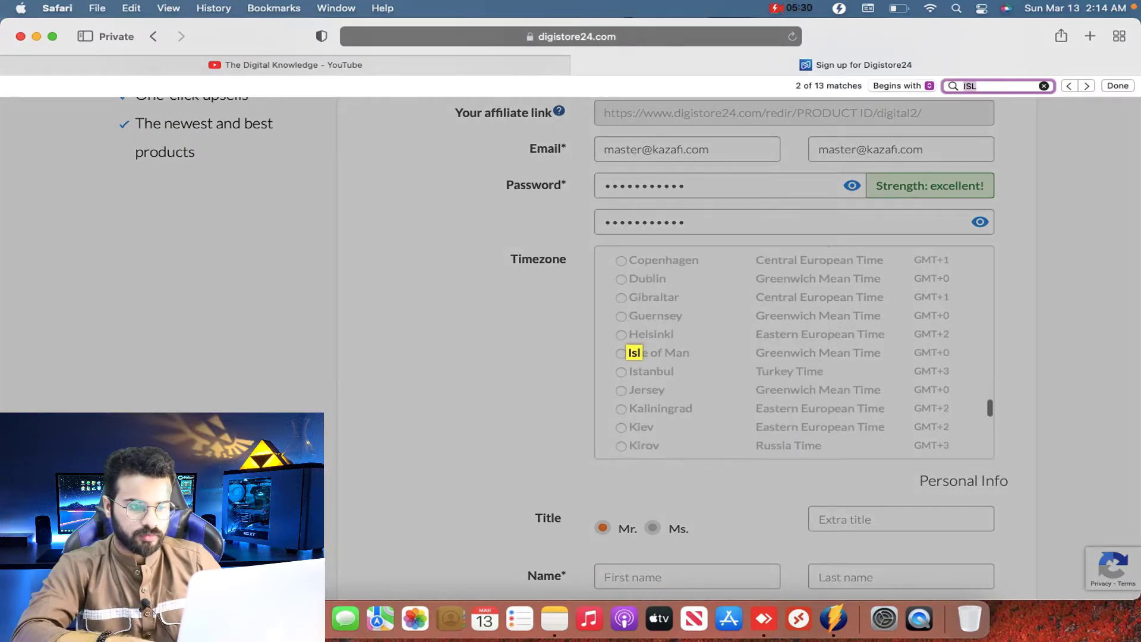
key("Return")
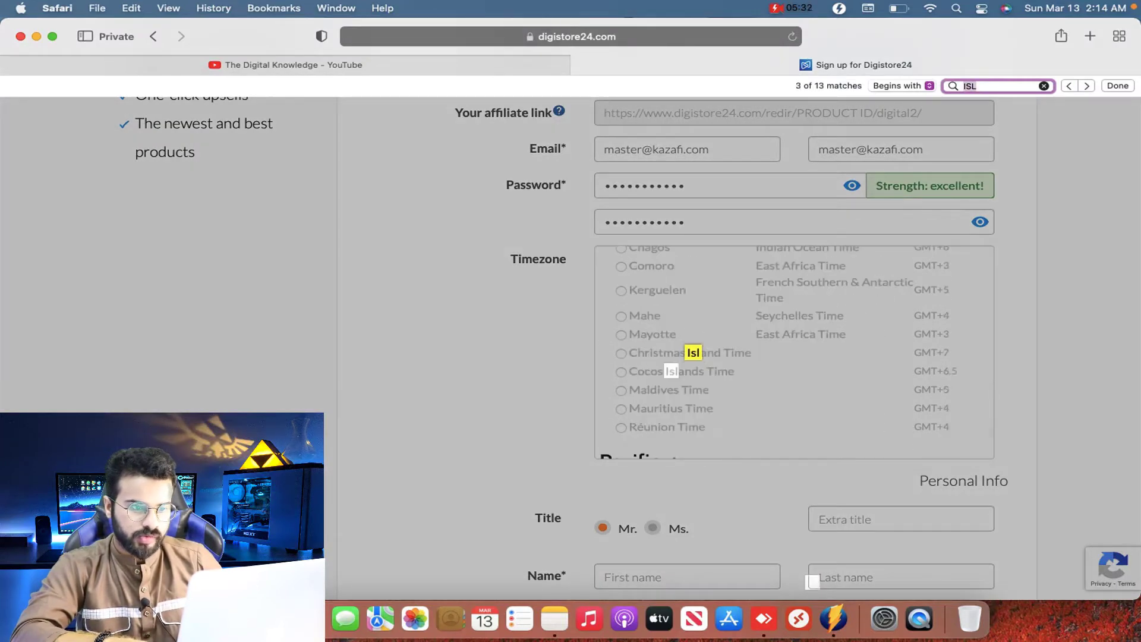
key("Return")
key("Return")
key("Return")
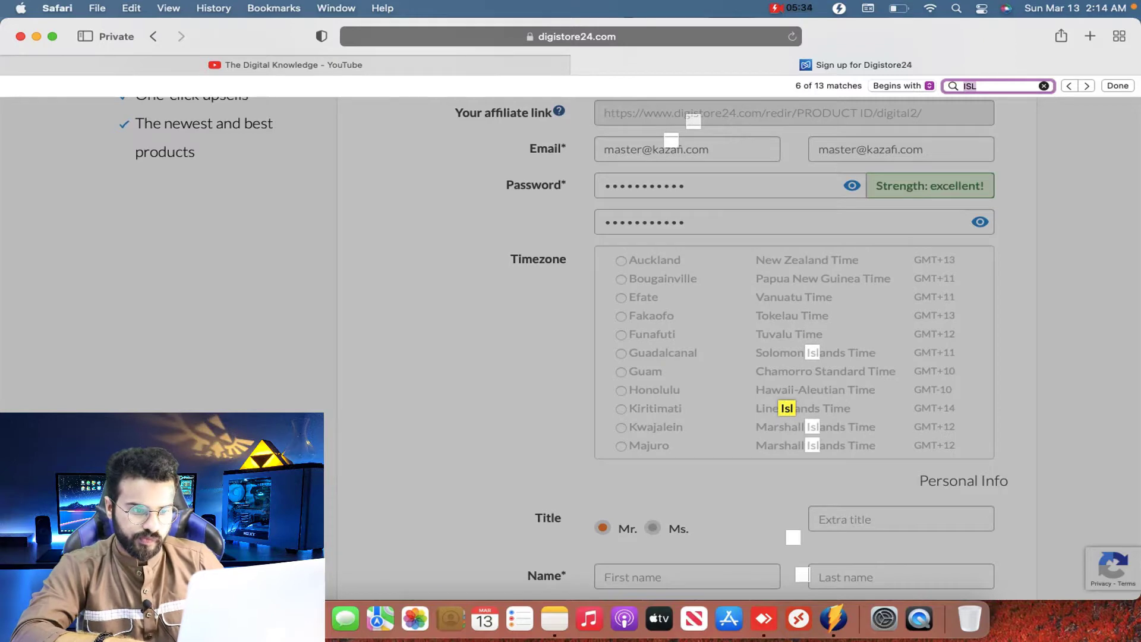
key("Return")
key("Return")
key("Return")
key("Return")
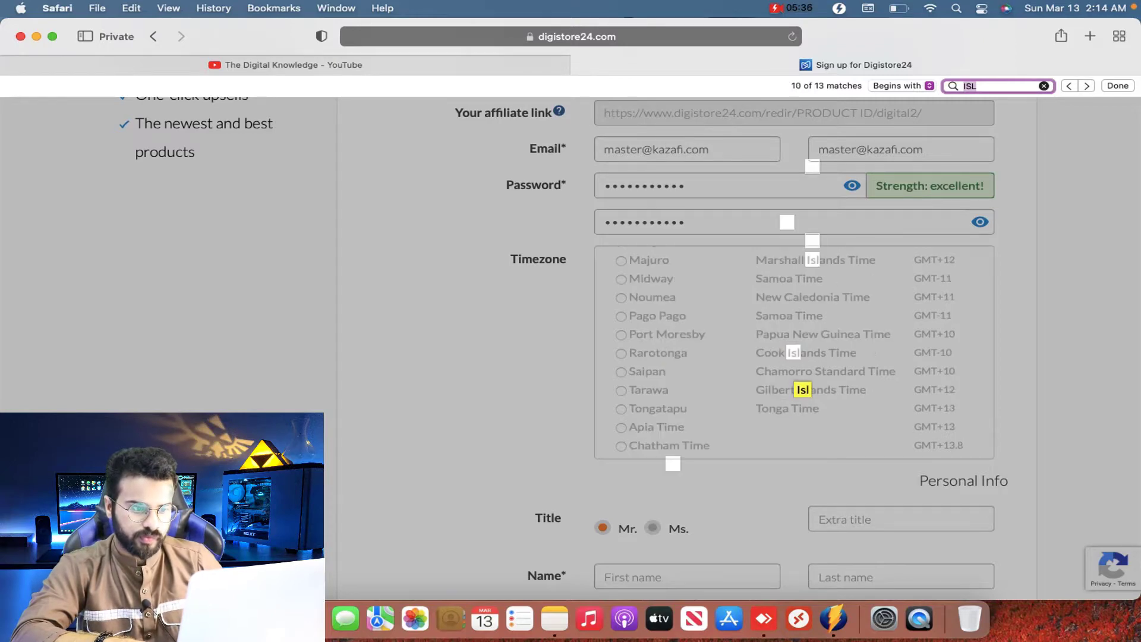
key("Return")
key("Return")
key("Return")
key("Return")
key("Return")
key("Return")
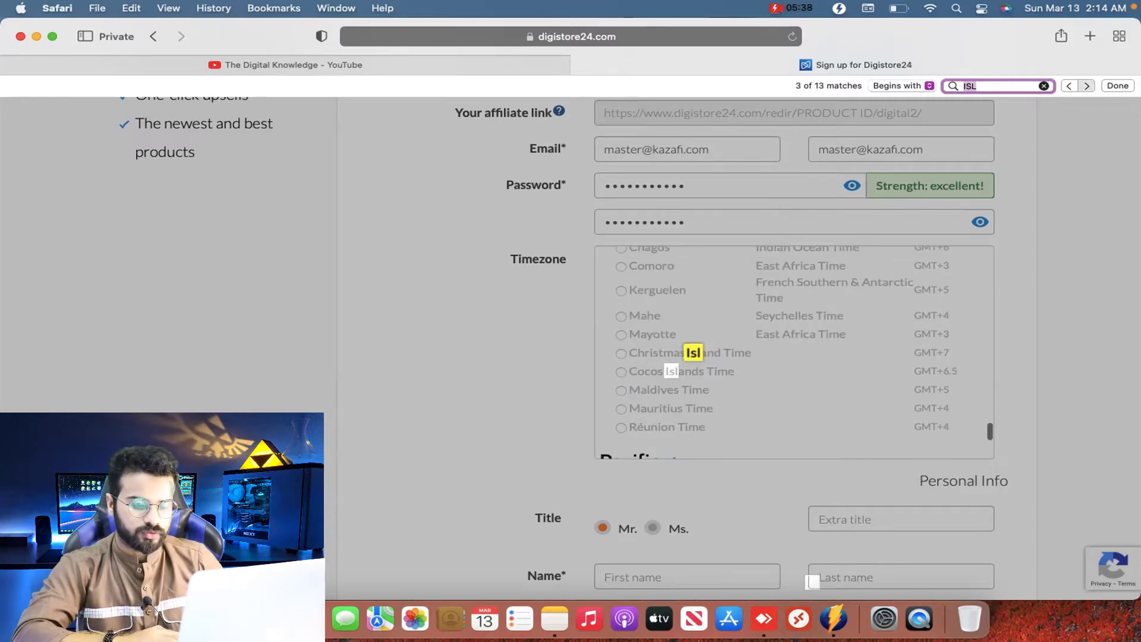
key("super+a")
type("K")
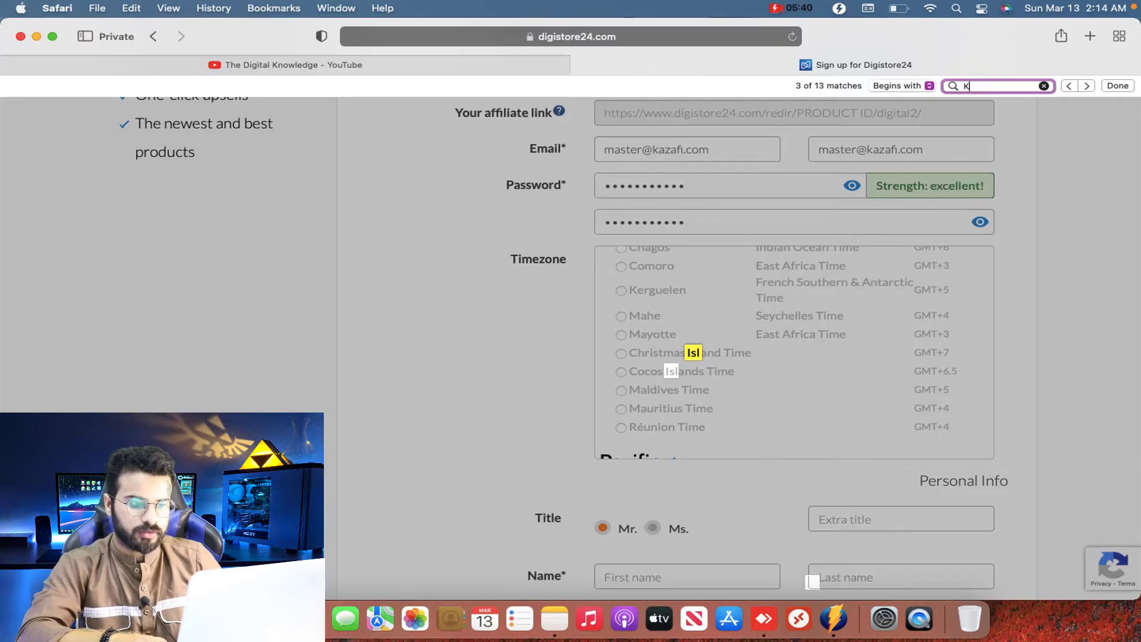
type("AR")
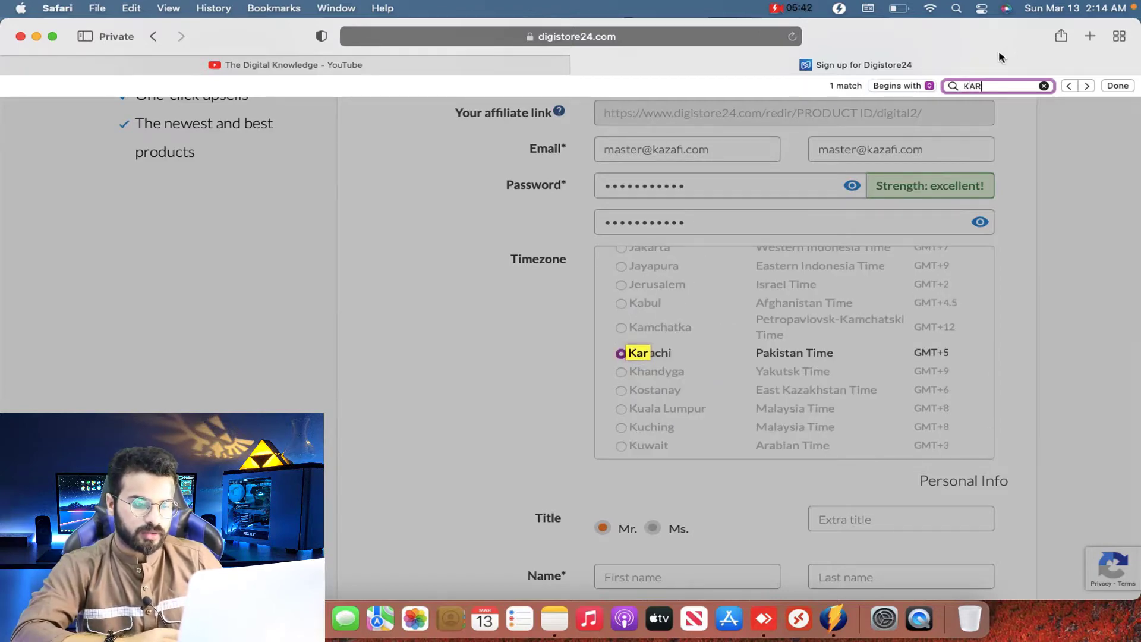
left_click(731, 359)
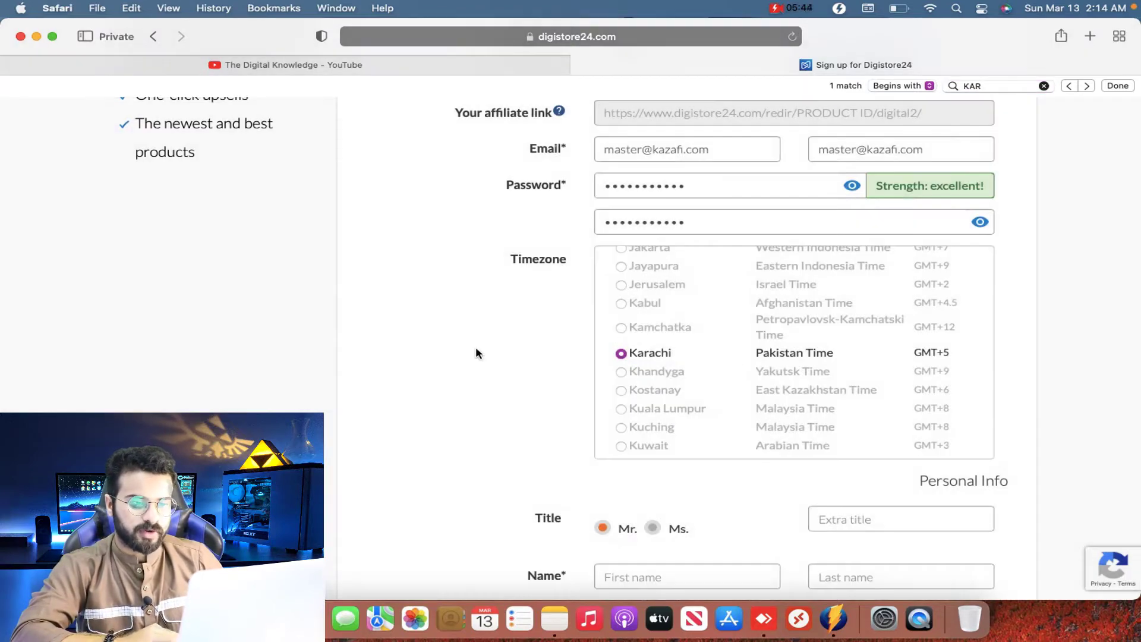
scroll(475, 353, "down", 3)
left_click(843, 328)
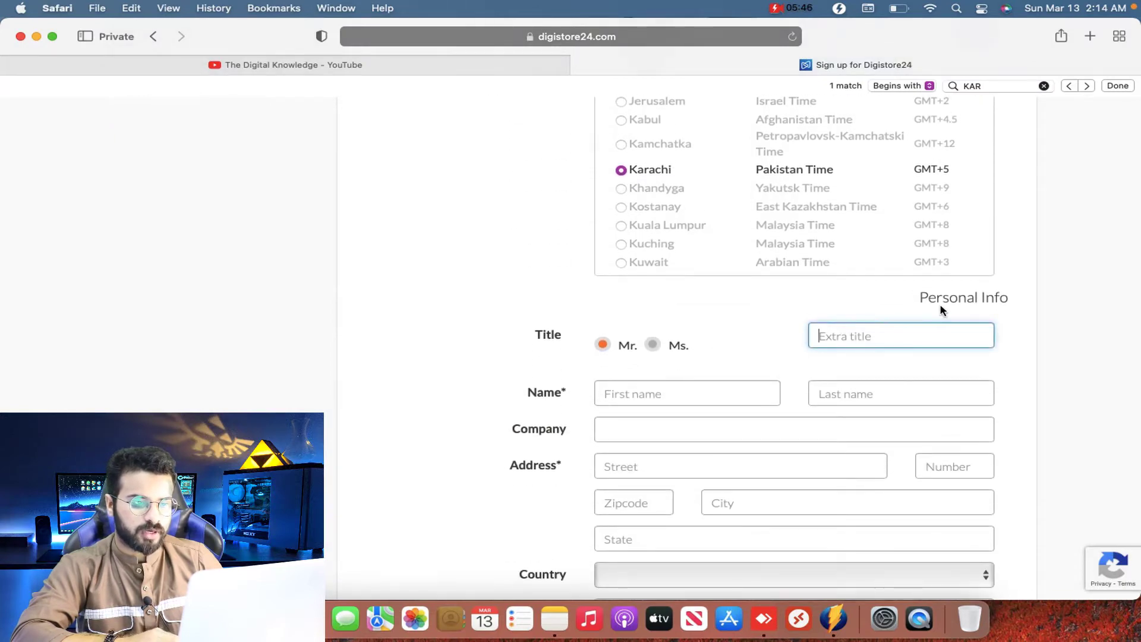
Step: Enter the first name, last name and company name
scroll(998, 311, "down", 3)
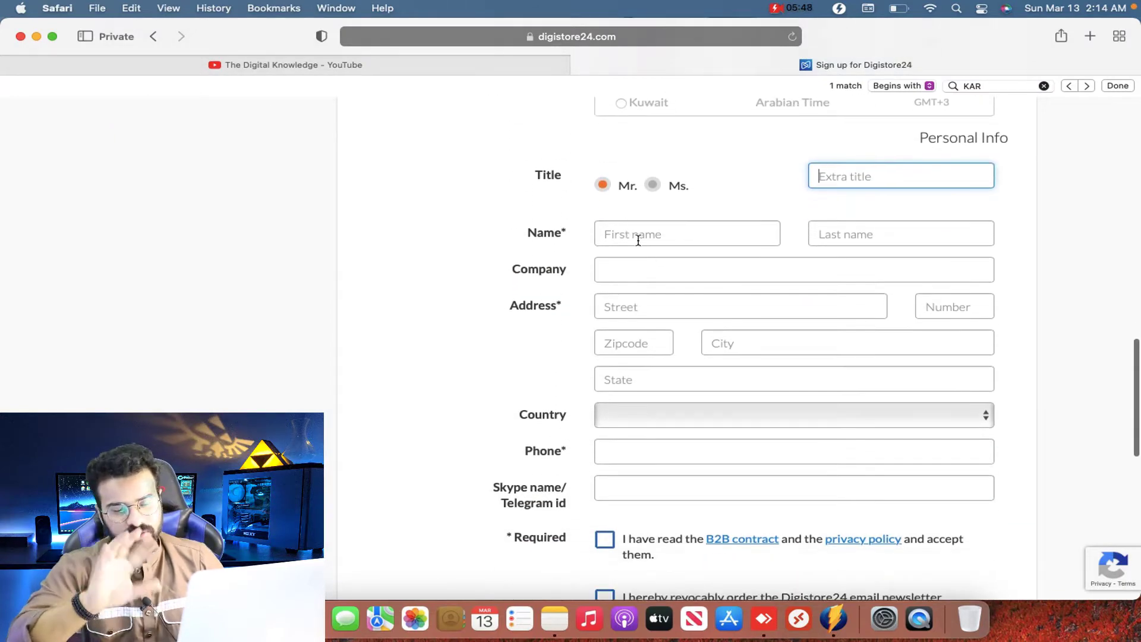
left_click(637, 240)
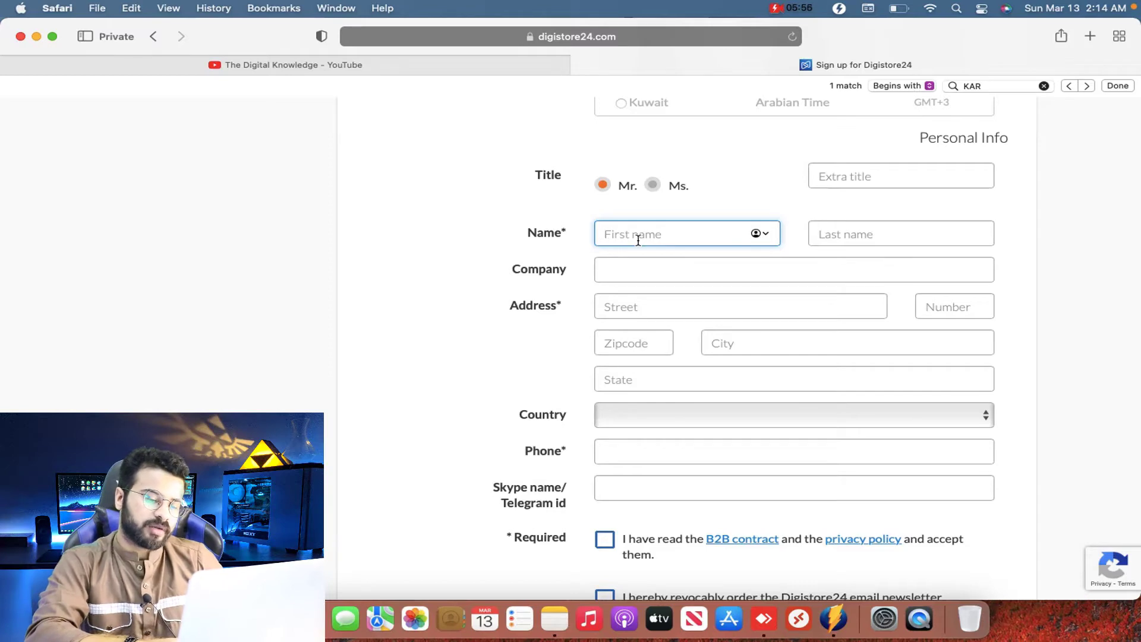
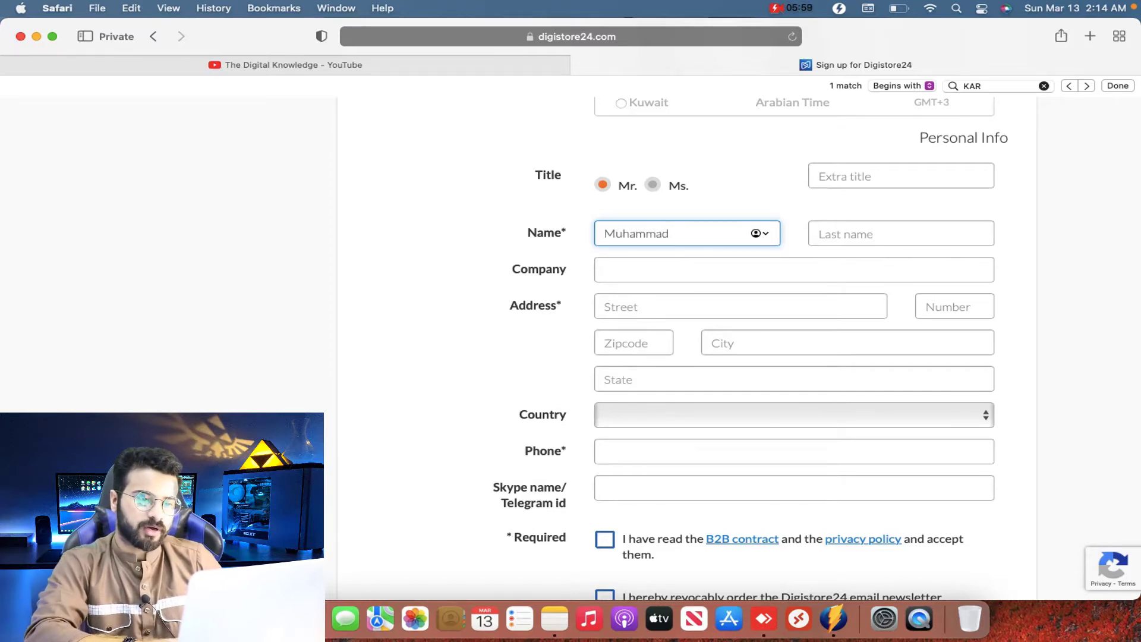
key("Tab")
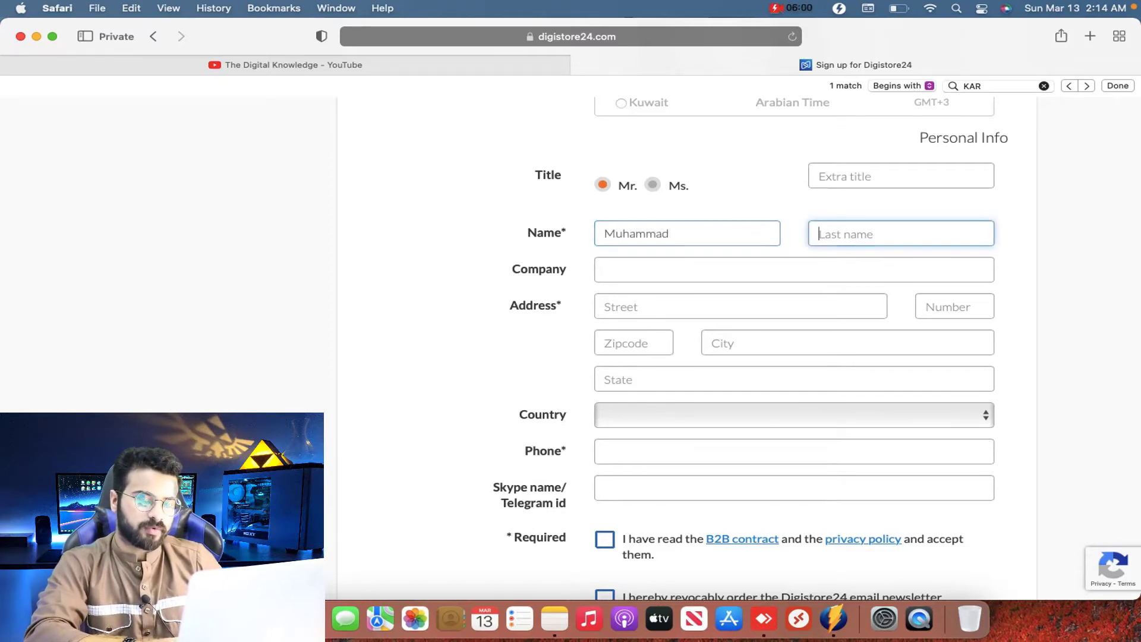
key("Tab")
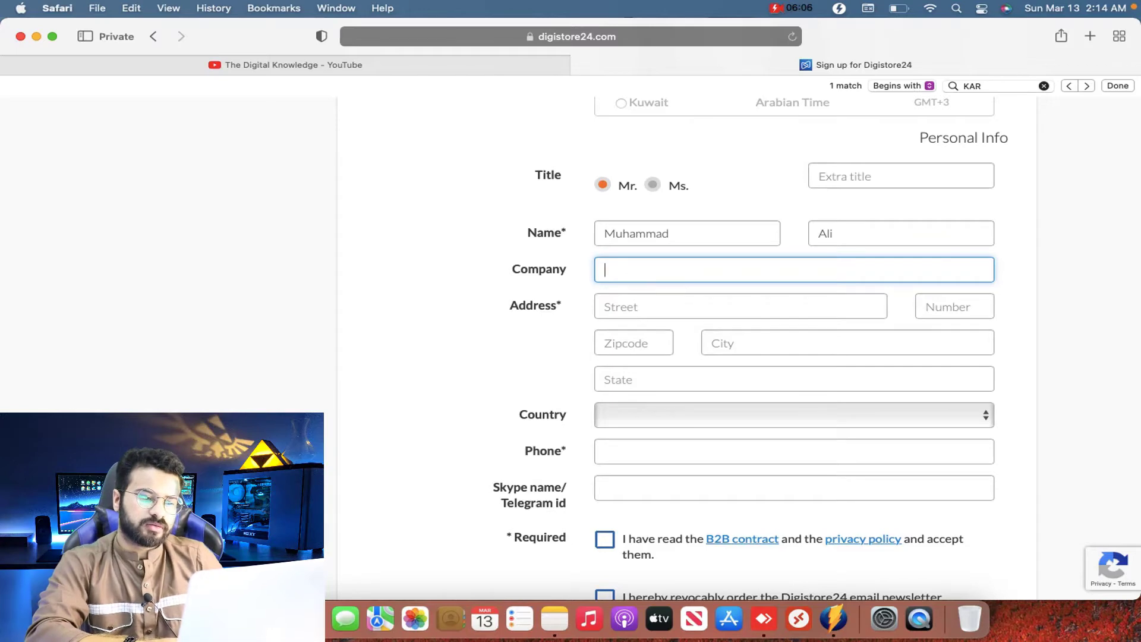
type("The Digital")
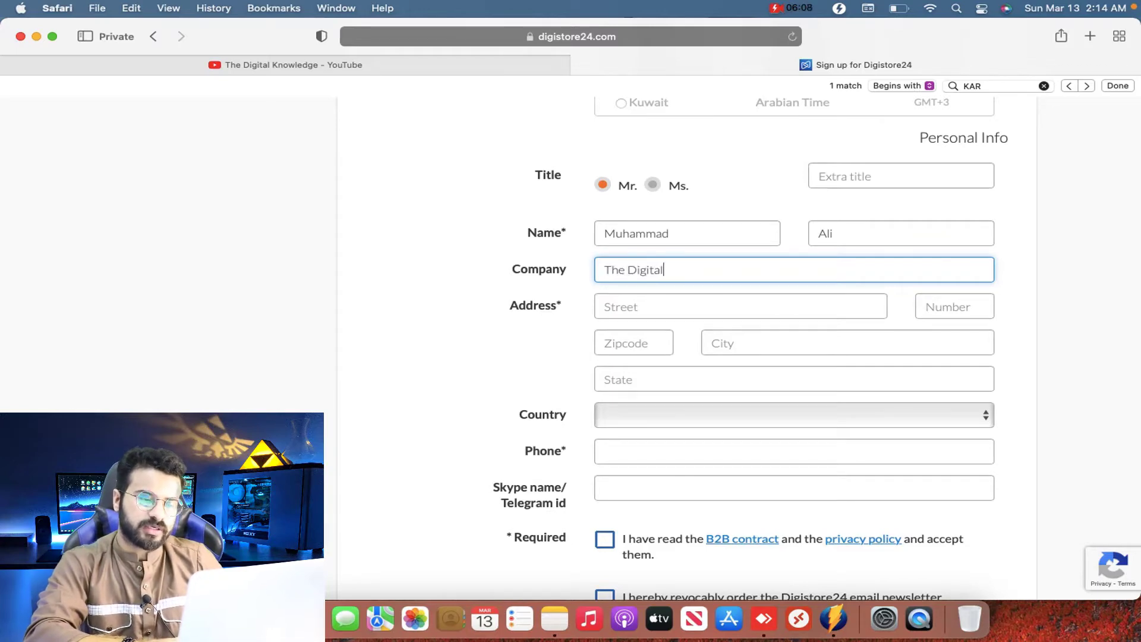
key("Tab")
Step: Fill in the street, house number, zipcode, city and state of the address
type("Ha")
key("BackSpace")
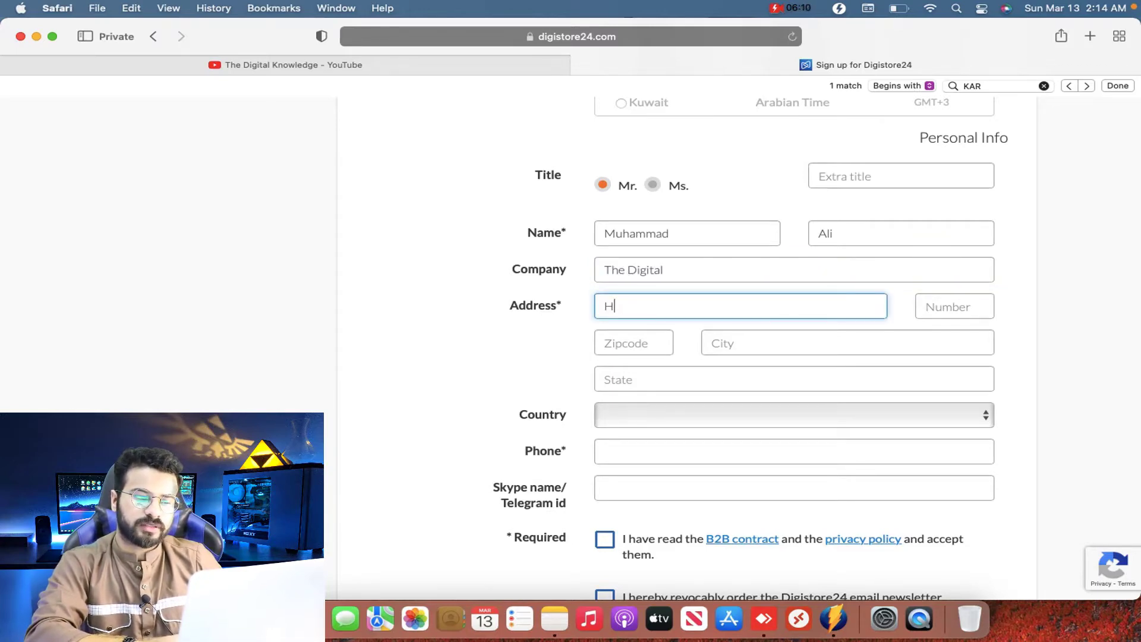
key("BackSpace")
type("Multan")
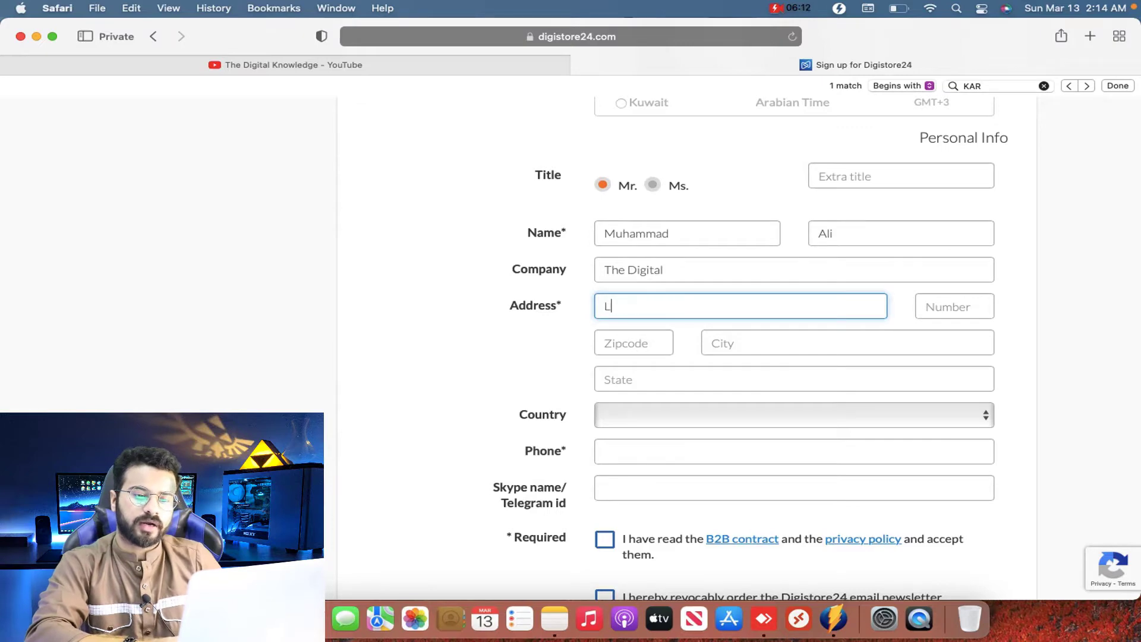
key("Tab")
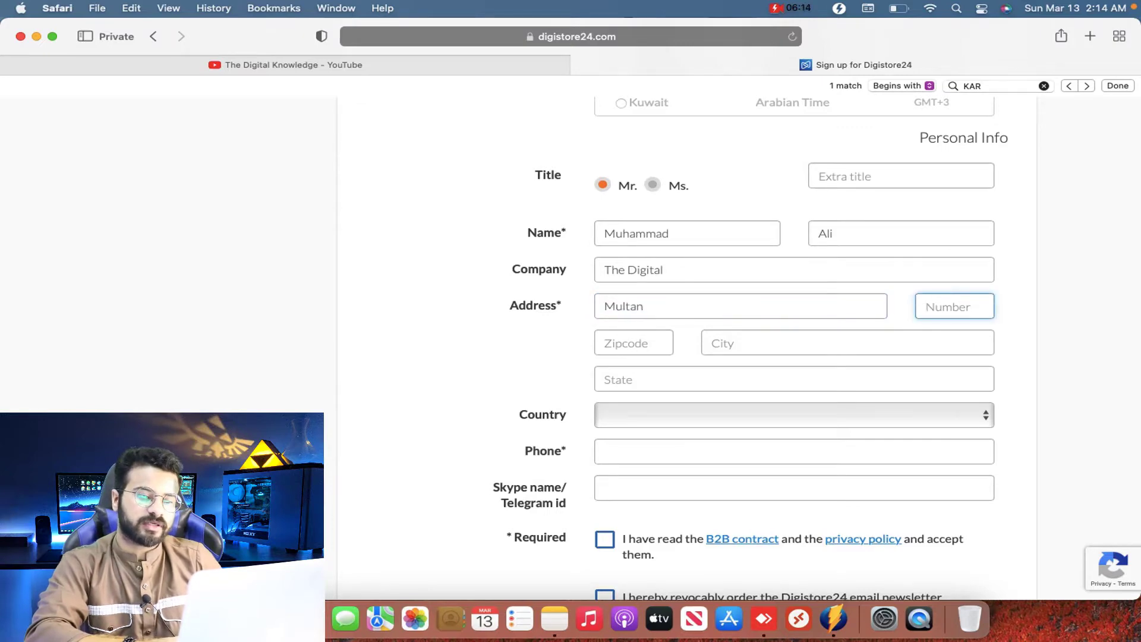
type("12")
key("Tab")
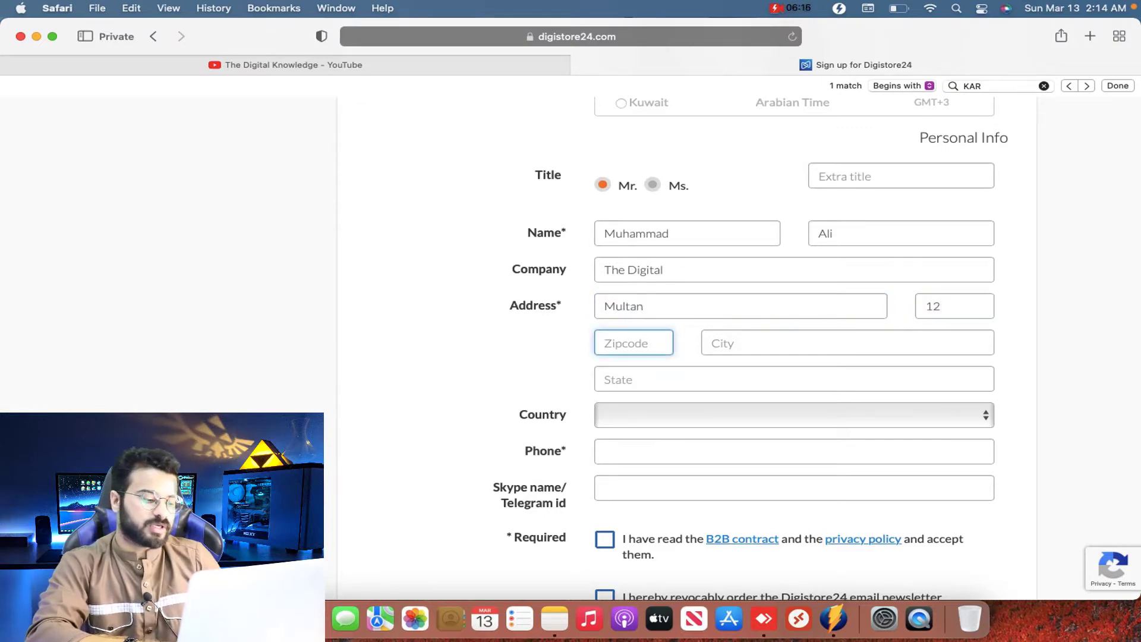
type("60000")
key("Tab")
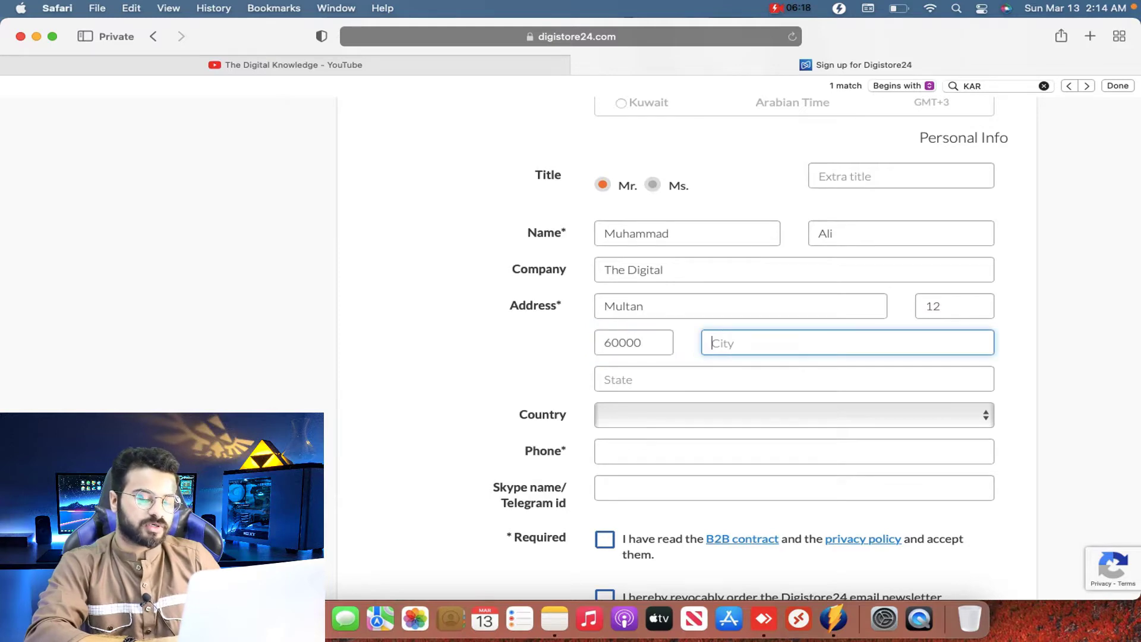
type("Multan")
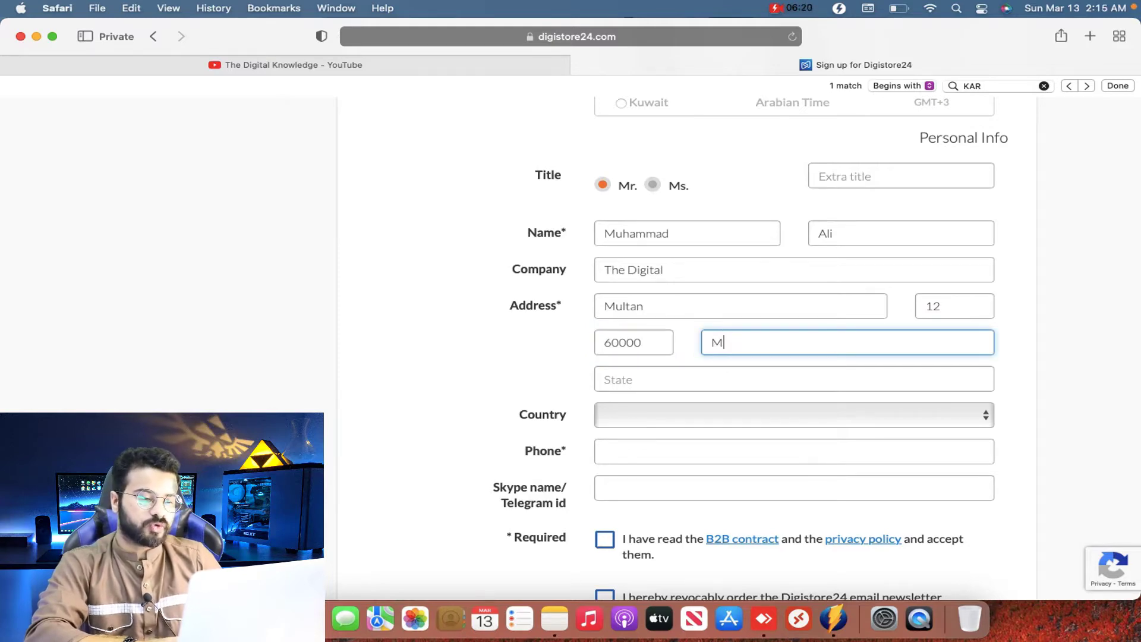
key("Tab")
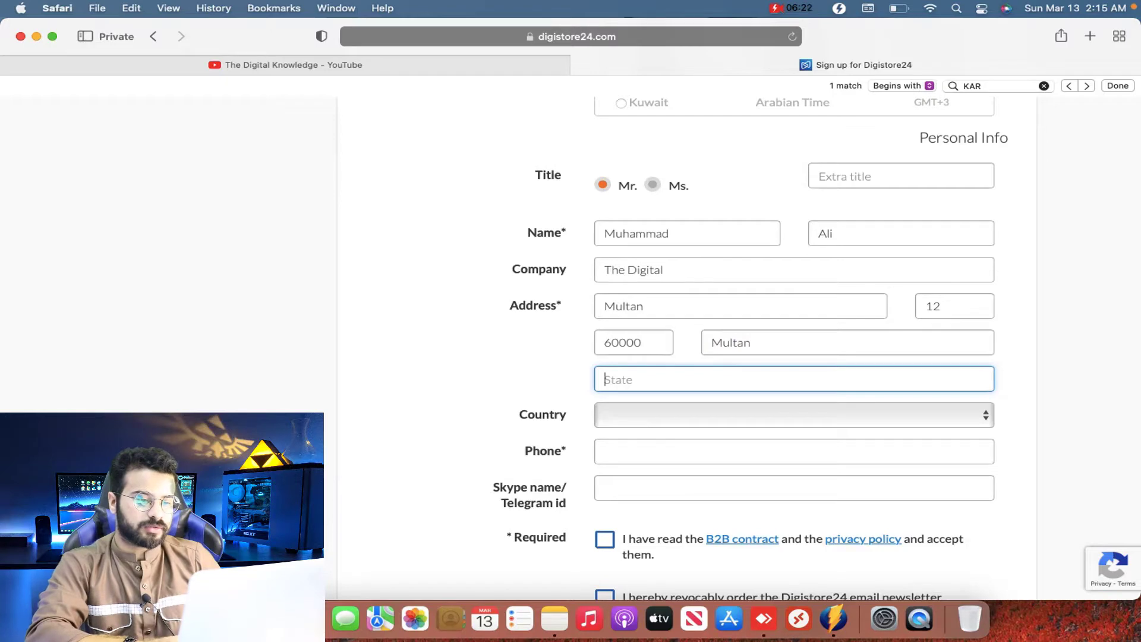
type("Punjab")
key("Tab")
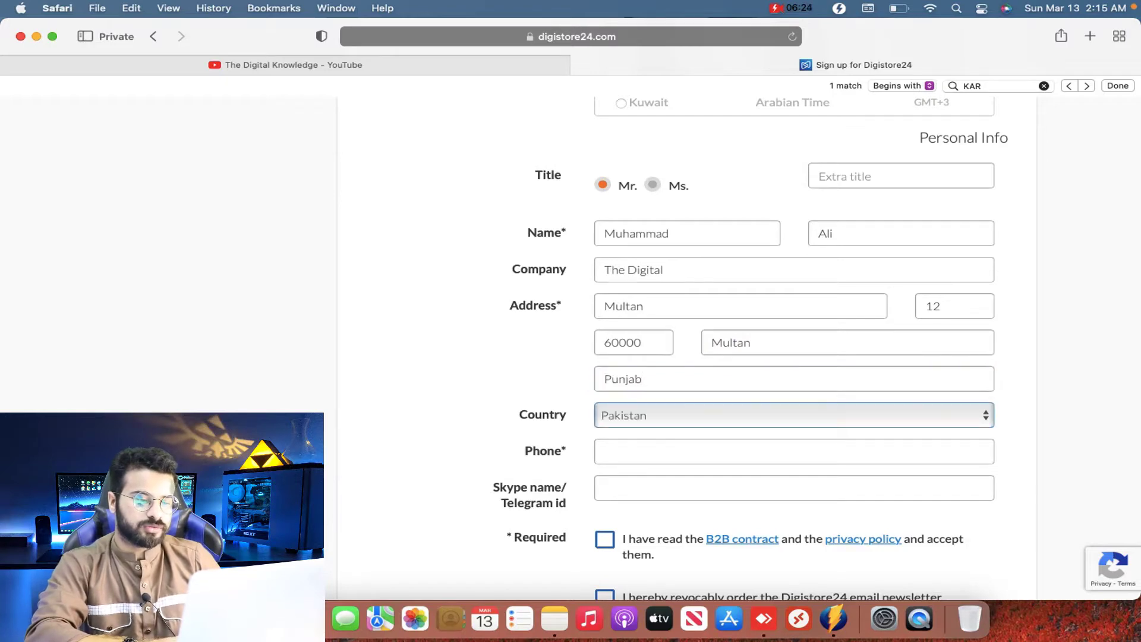
key("Tab")
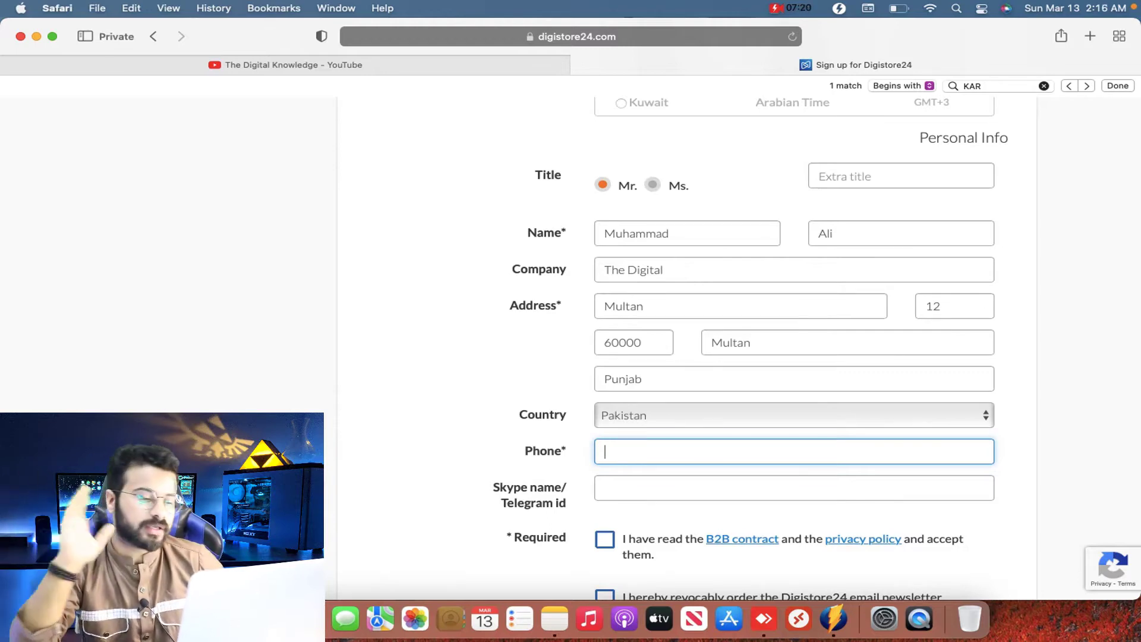
Step: Enter the phone number and Skype/Telegram id, accept the B2B contract, and submit
scroll(573, 363, "down", 5)
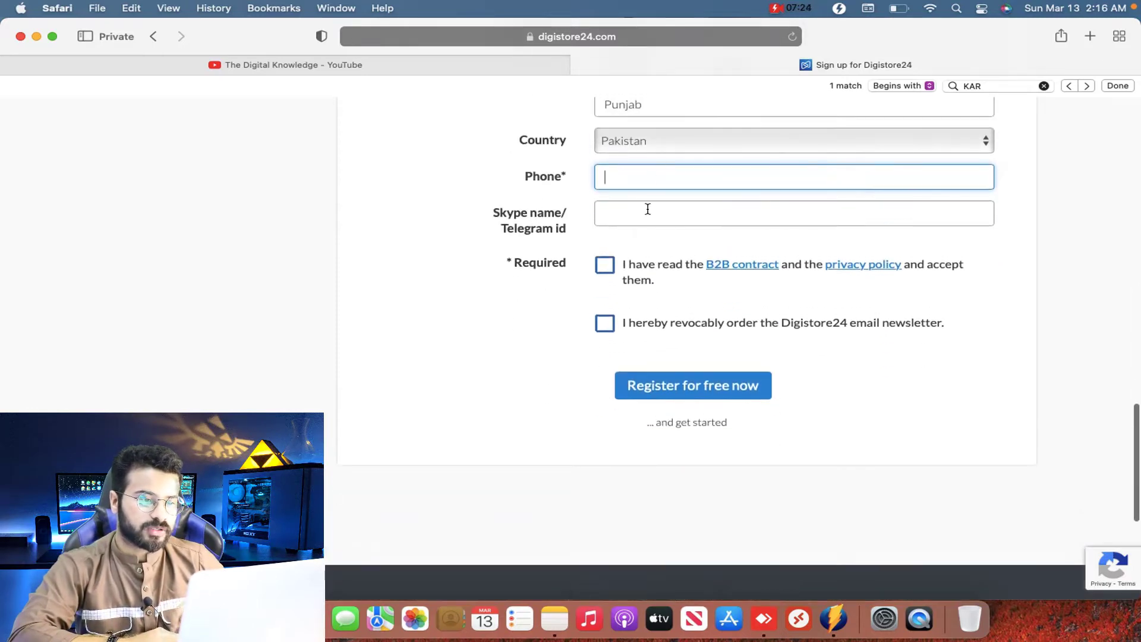
left_click(647, 209)
left_click(657, 184)
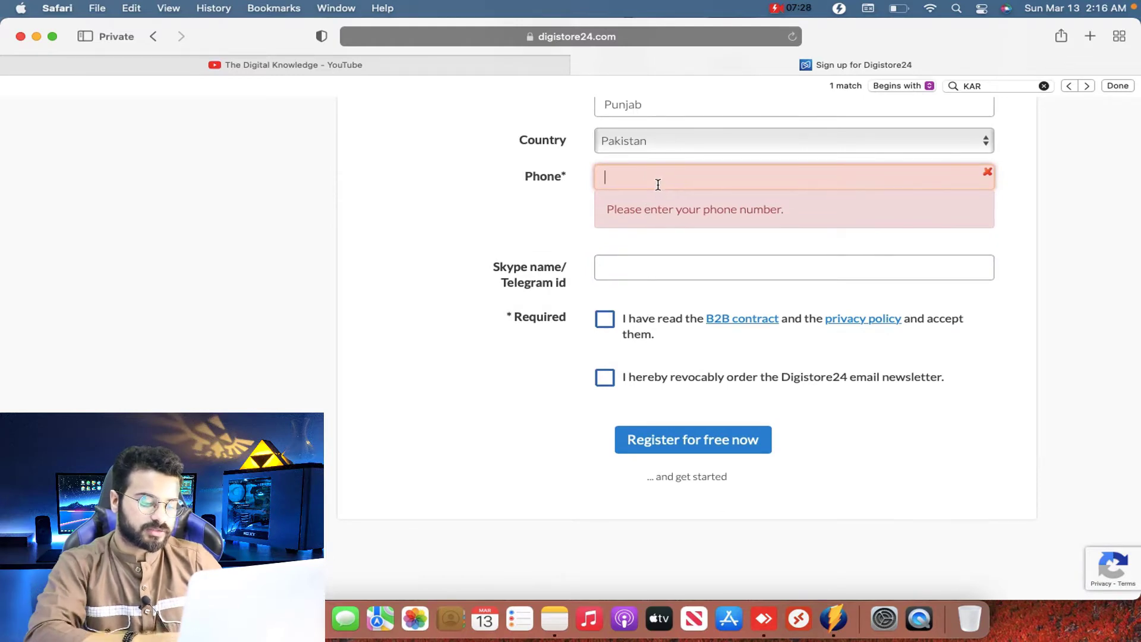
left_click(652, 257)
type("thedigital")
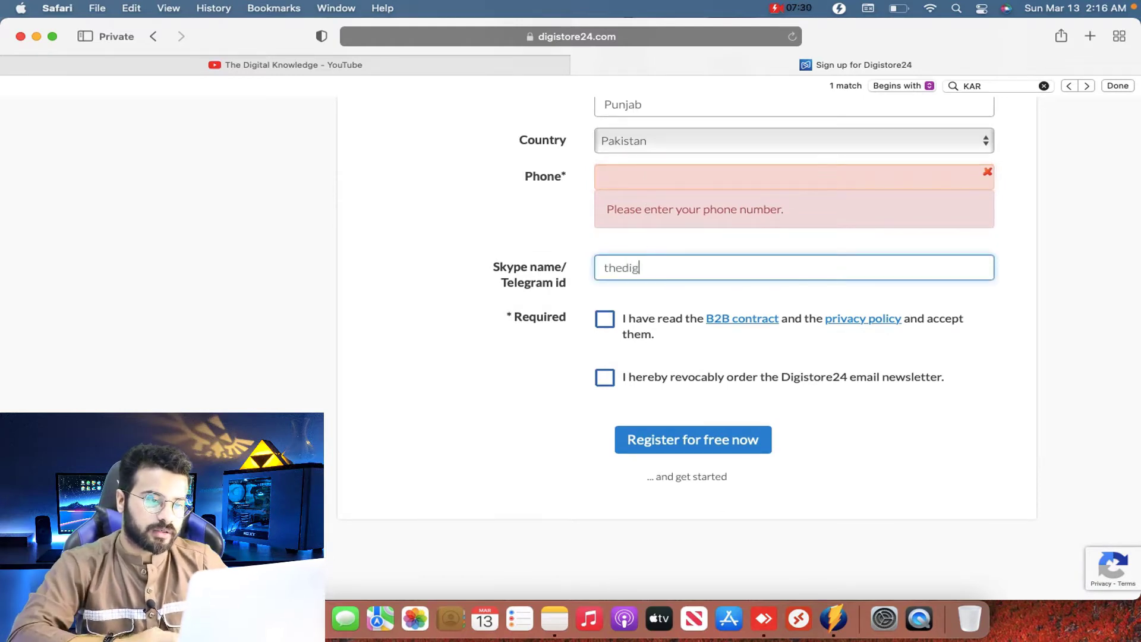
left_click(686, 172)
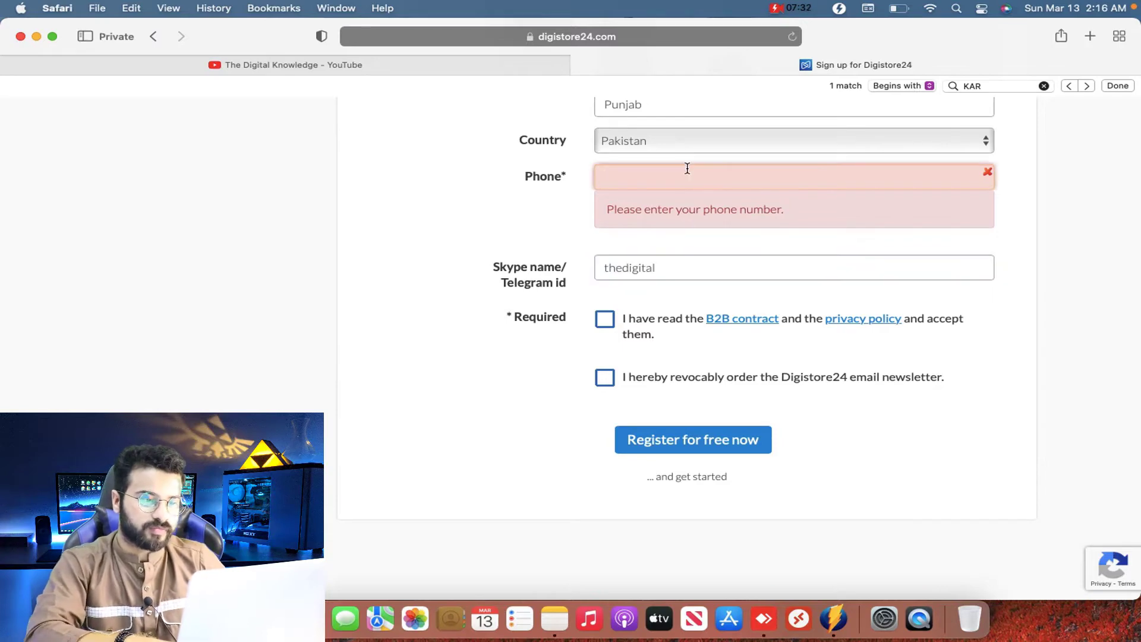
type("0300123")
key("BackSpace")
key("BackSpace")
key("BackSpace")
key("BackSpace")
key("BackSpace")
key("BackSpace")
key("BackSpace")
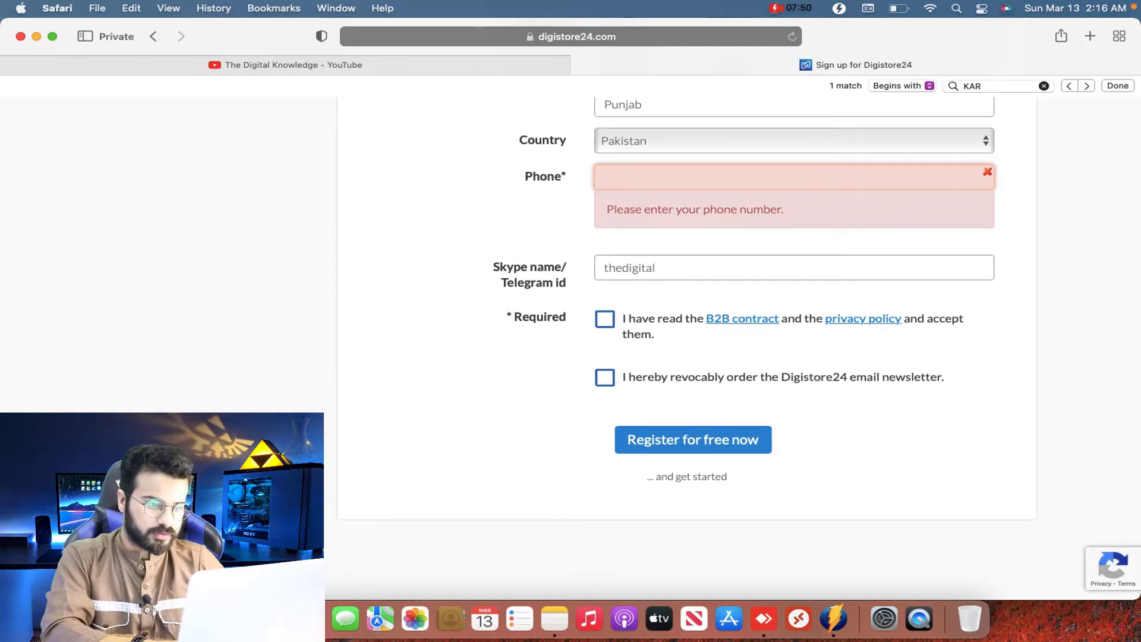
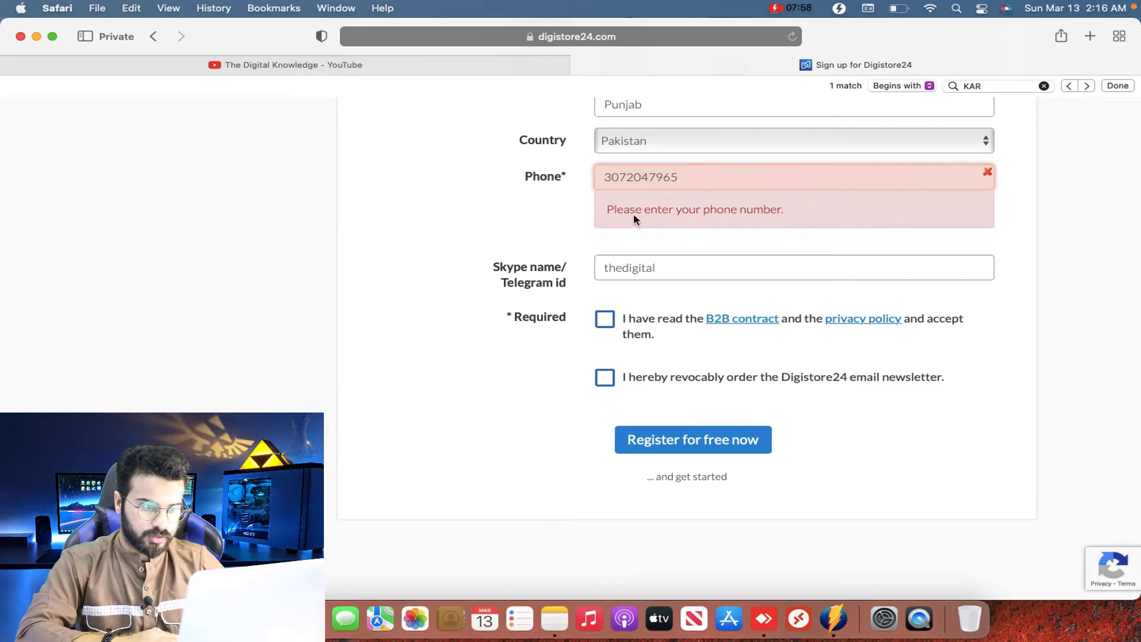
left_click(606, 276)
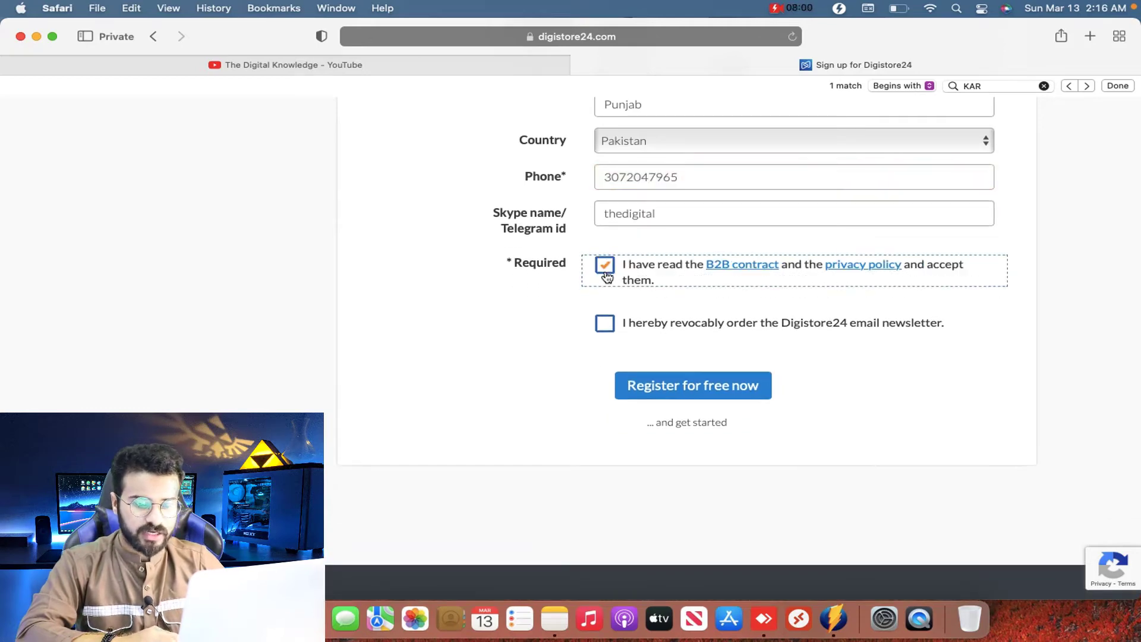
left_click(659, 385)
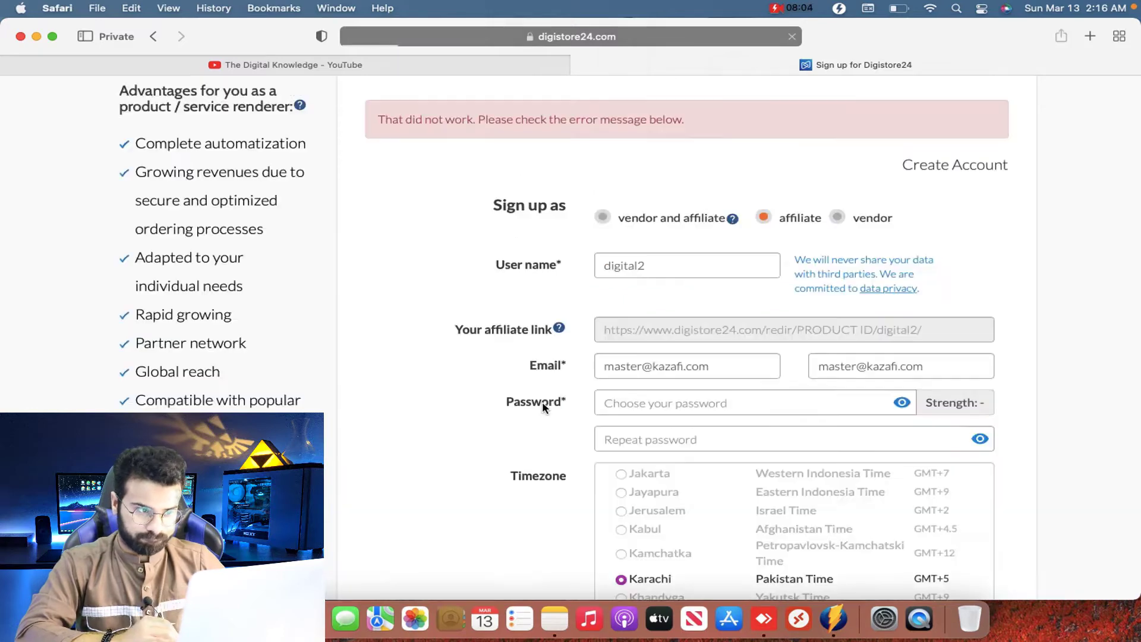
Step: Insert +1 before the phone number and resubmit the registration form
scroll(542, 404, "down", 1)
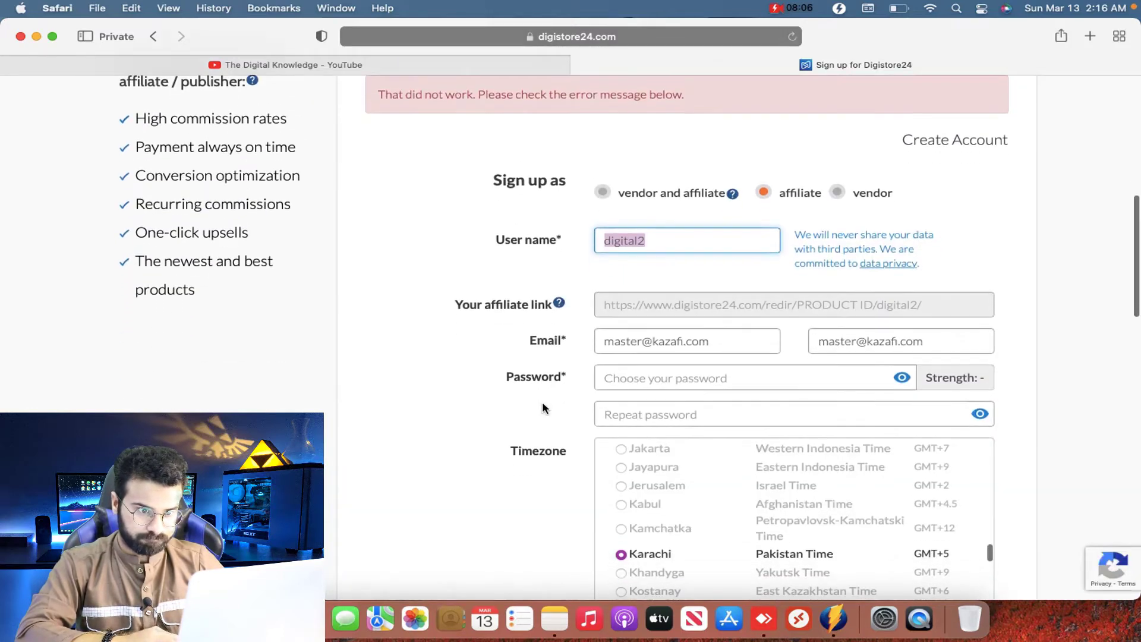
left_click(755, 241)
scroll(684, 265, "up", 5)
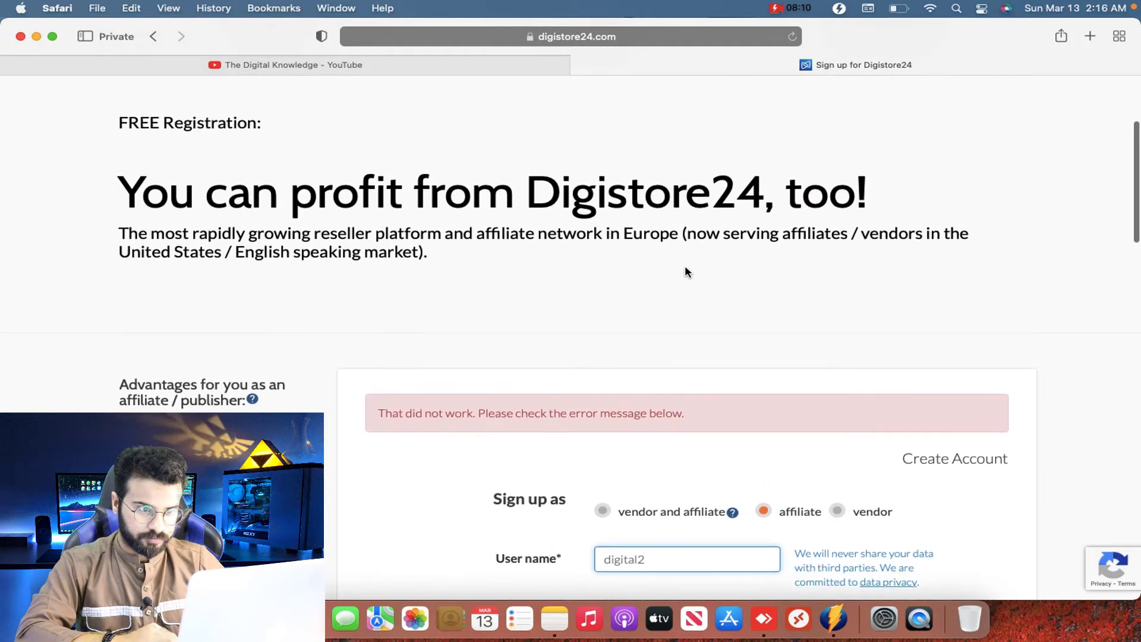
scroll(684, 265, "down", 13)
scroll(685, 262, "up", 8)
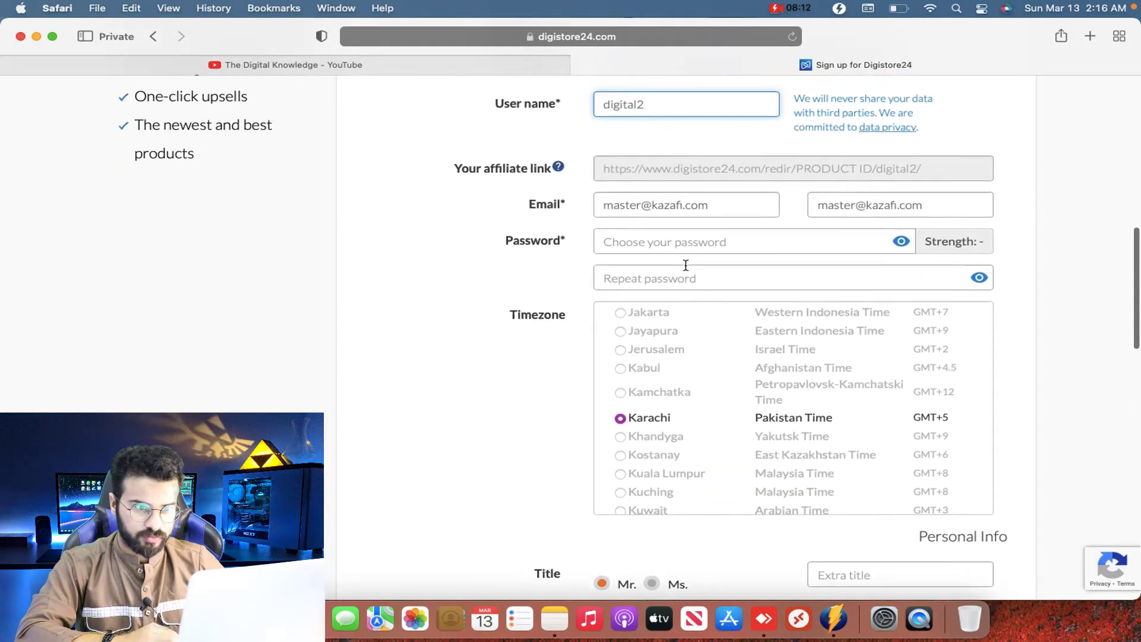
scroll(685, 265, "down", 15)
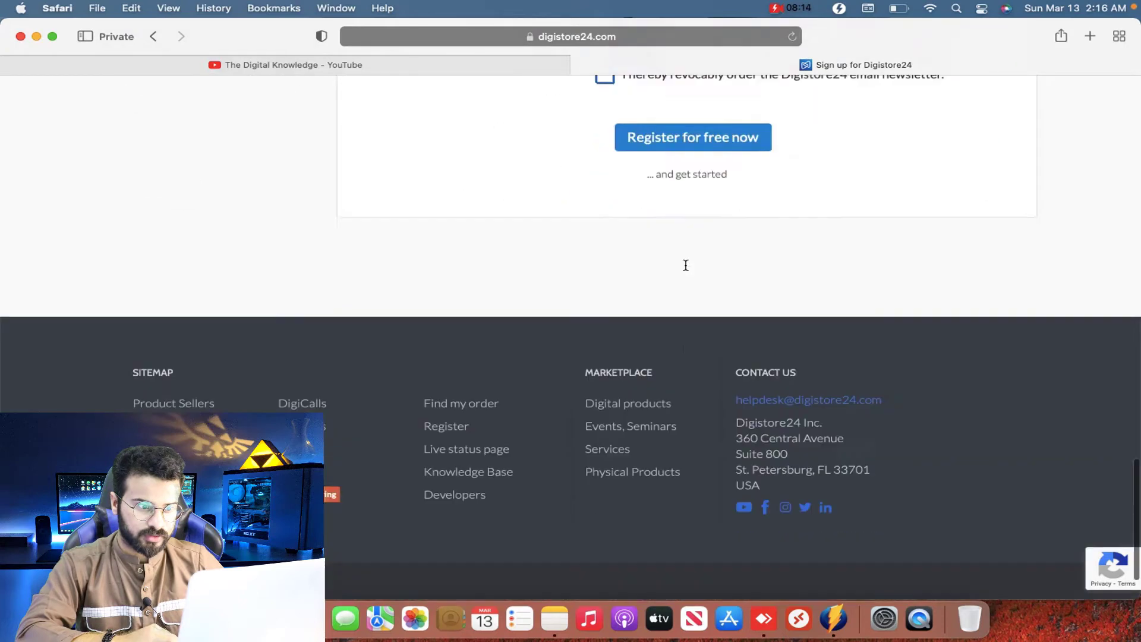
scroll(685, 265, "up", 3)
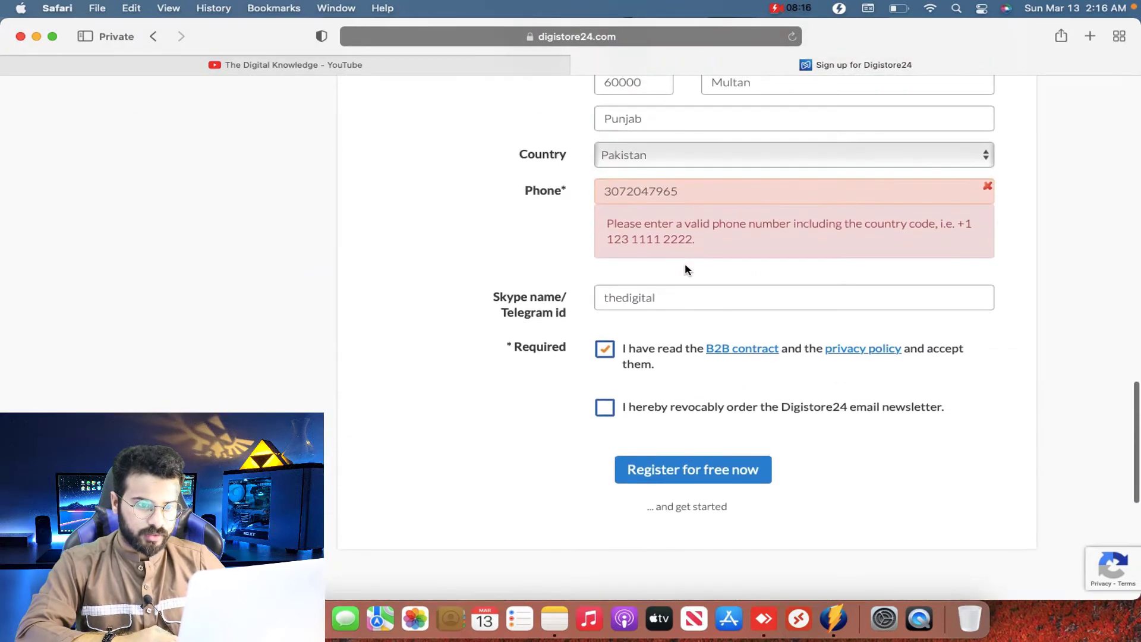
left_click_drag(693, 194, 530, 188)
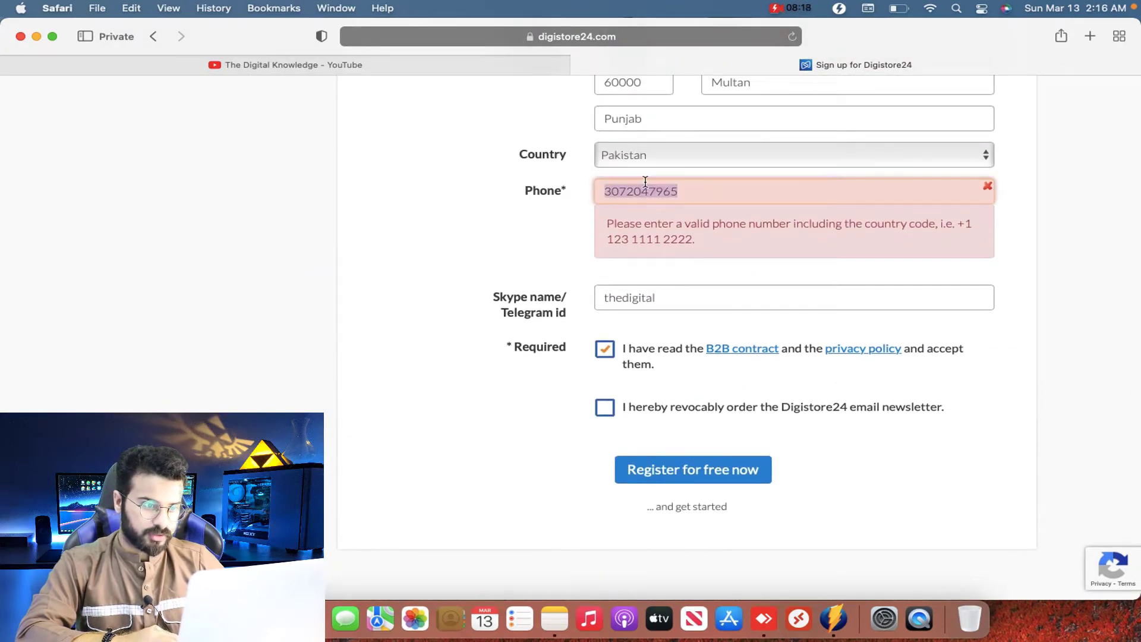
left_click(610, 192)
left_click(608, 192)
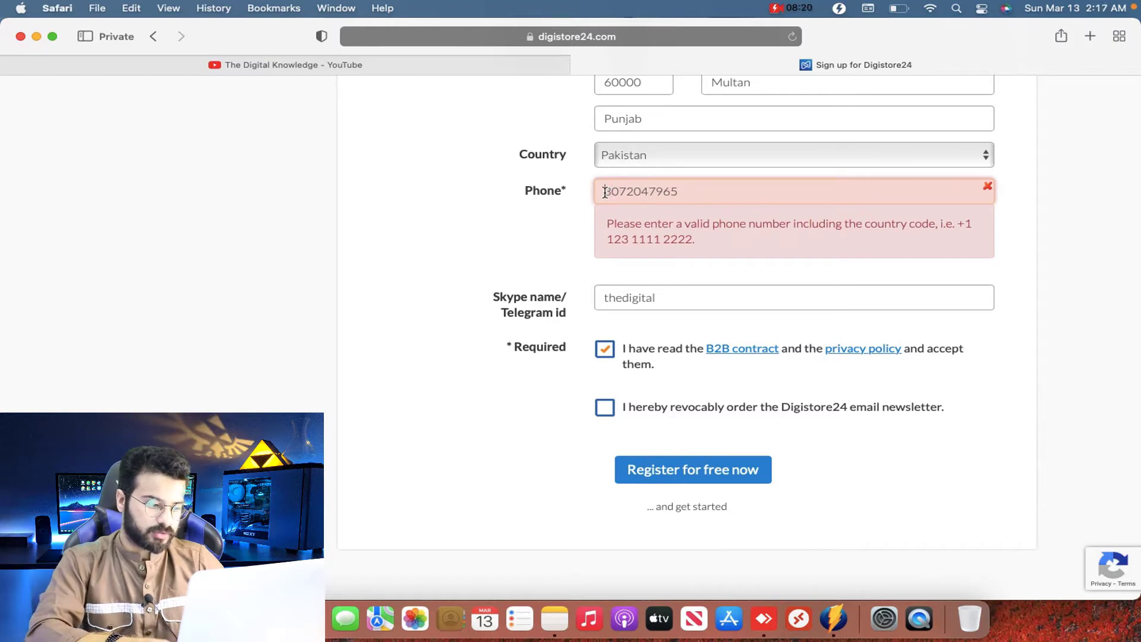
type("+1")
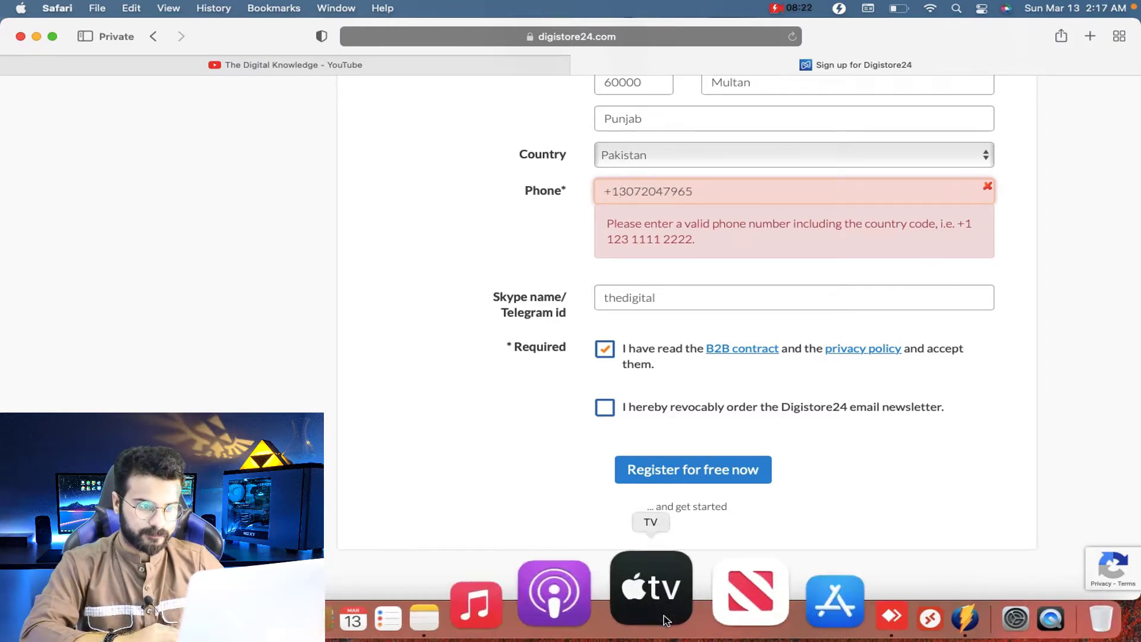
left_click(708, 470)
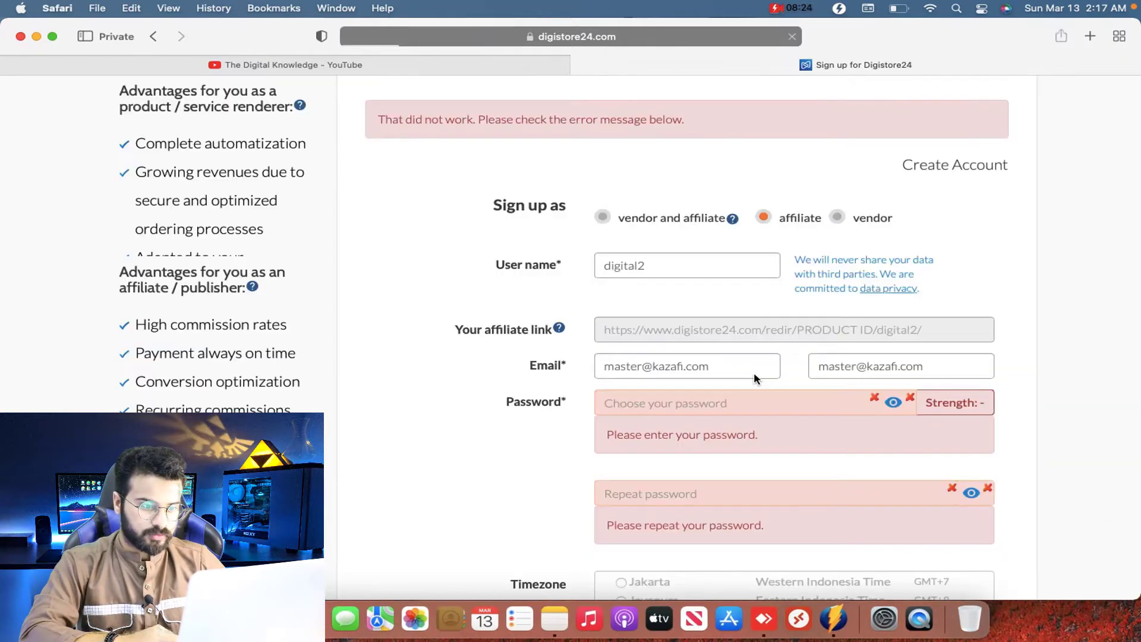
Step: Enter a password rated excellent and retype it in Repeat password
scroll(666, 380, "down", 3)
left_click(703, 304)
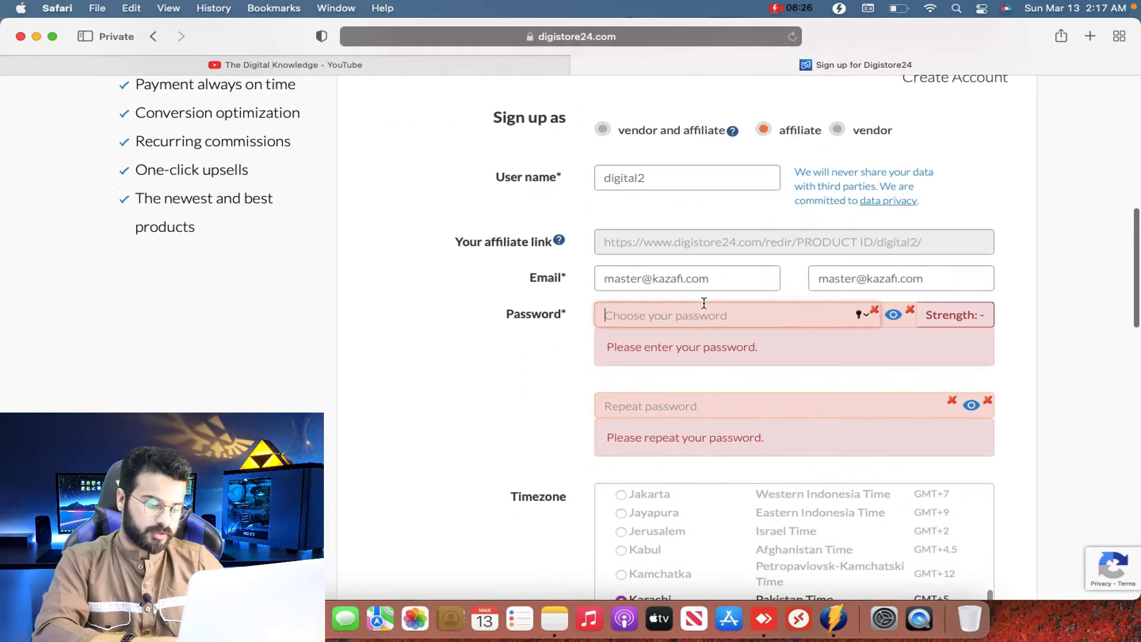
type("*********")
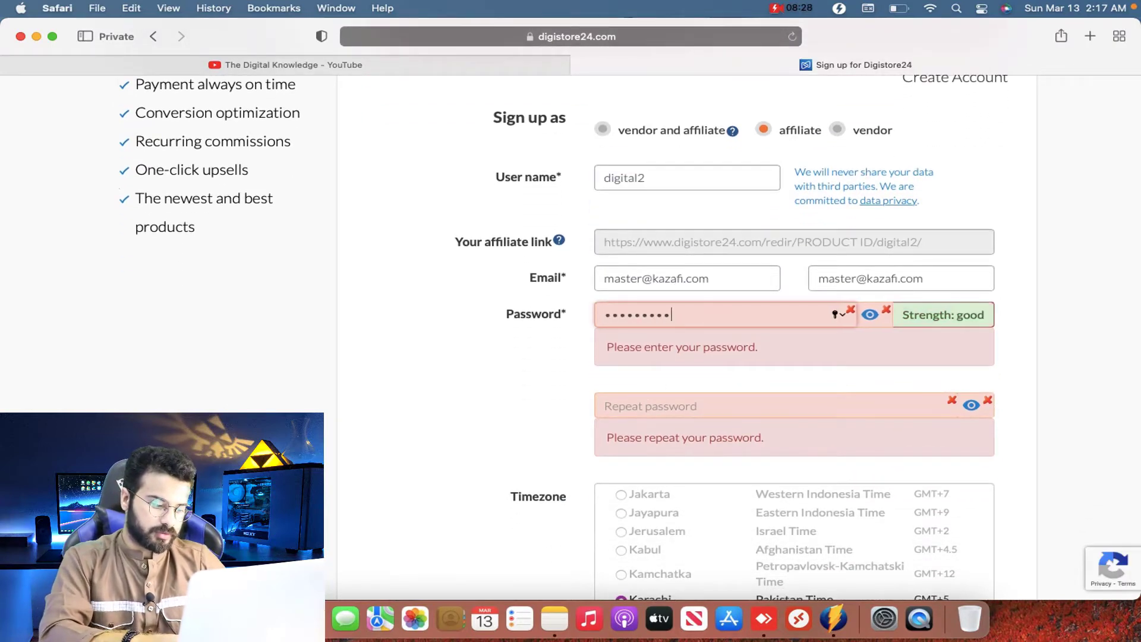
key("super+a")
type("**")
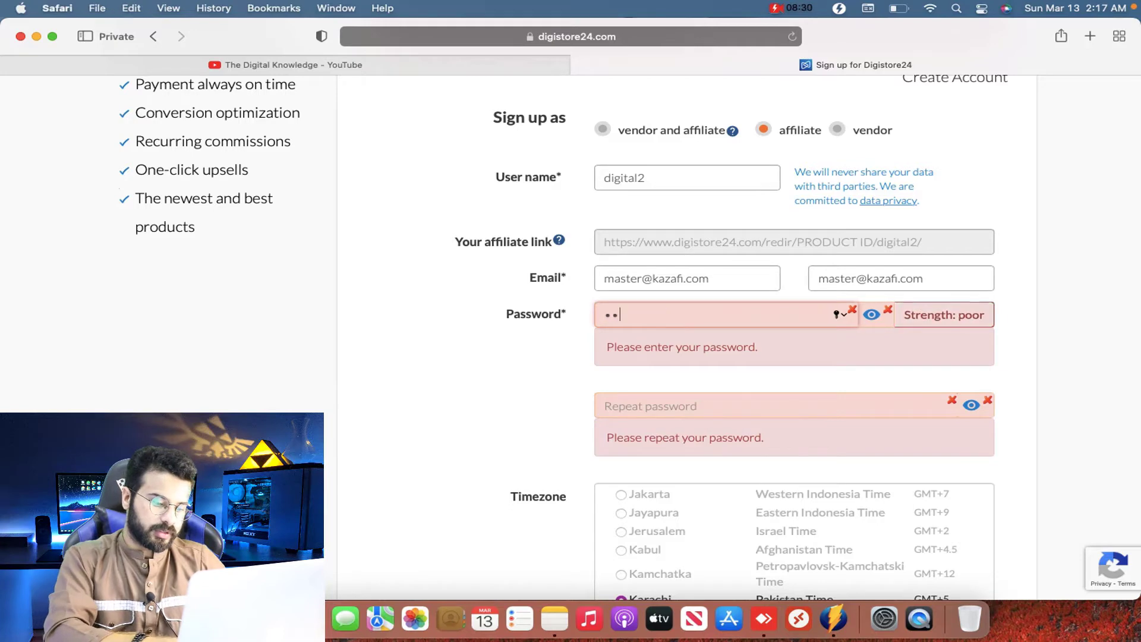
type("**********")
key("Tab")
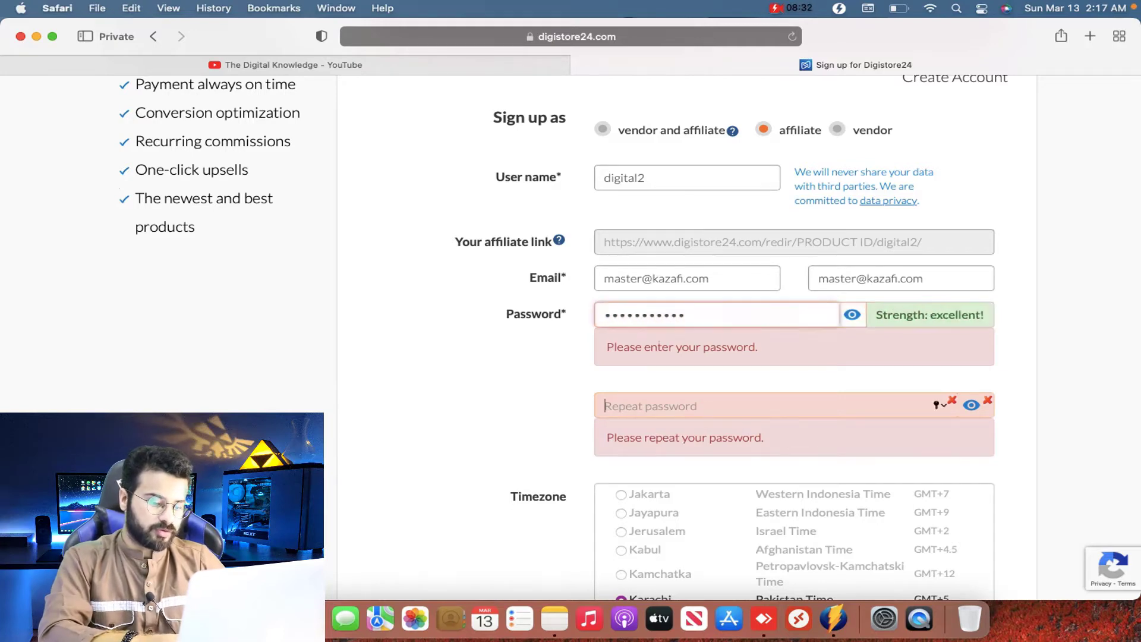
type("********")
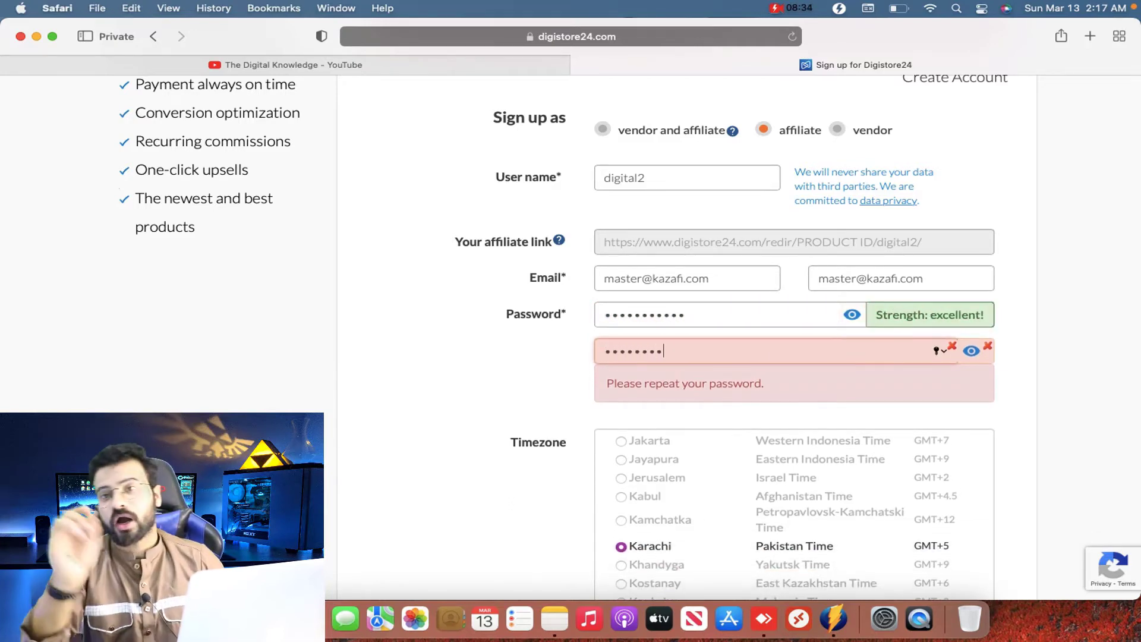
type("****")
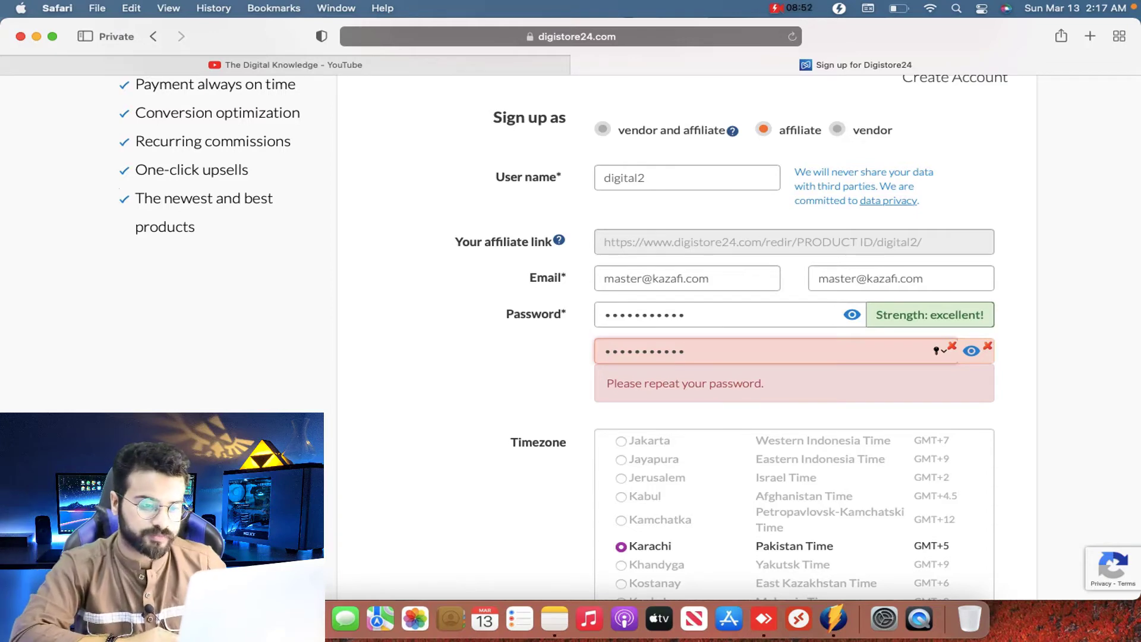
scroll(542, 360, "down", 2)
left_click(542, 361)
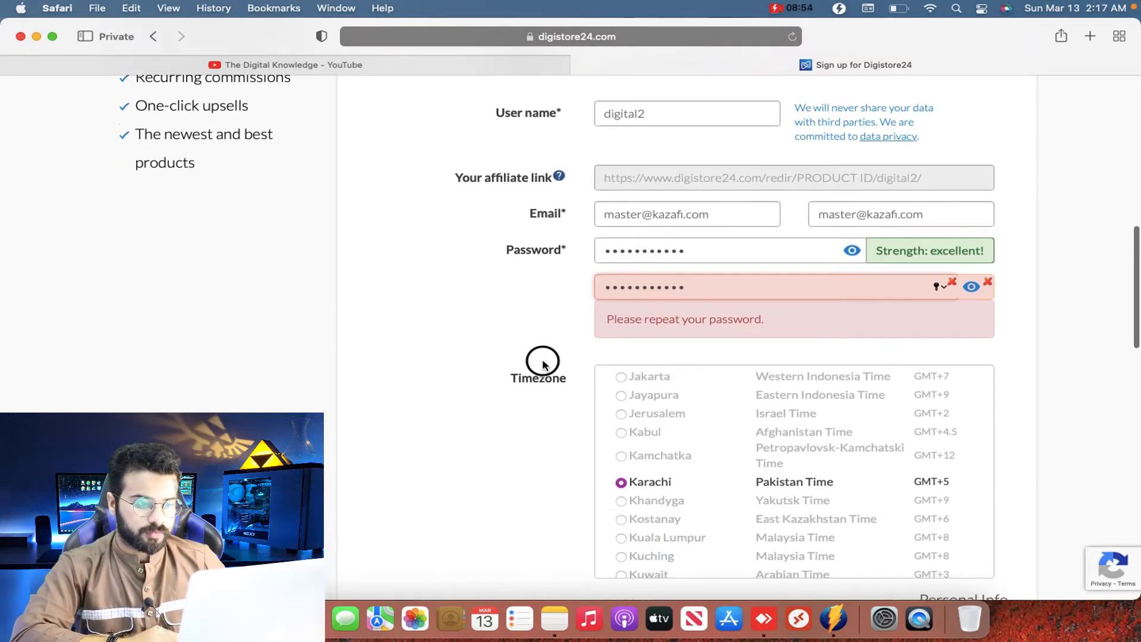
scroll(496, 428, "down", 4)
scroll(497, 431, "down", 10)
scroll(497, 430, "up", 2)
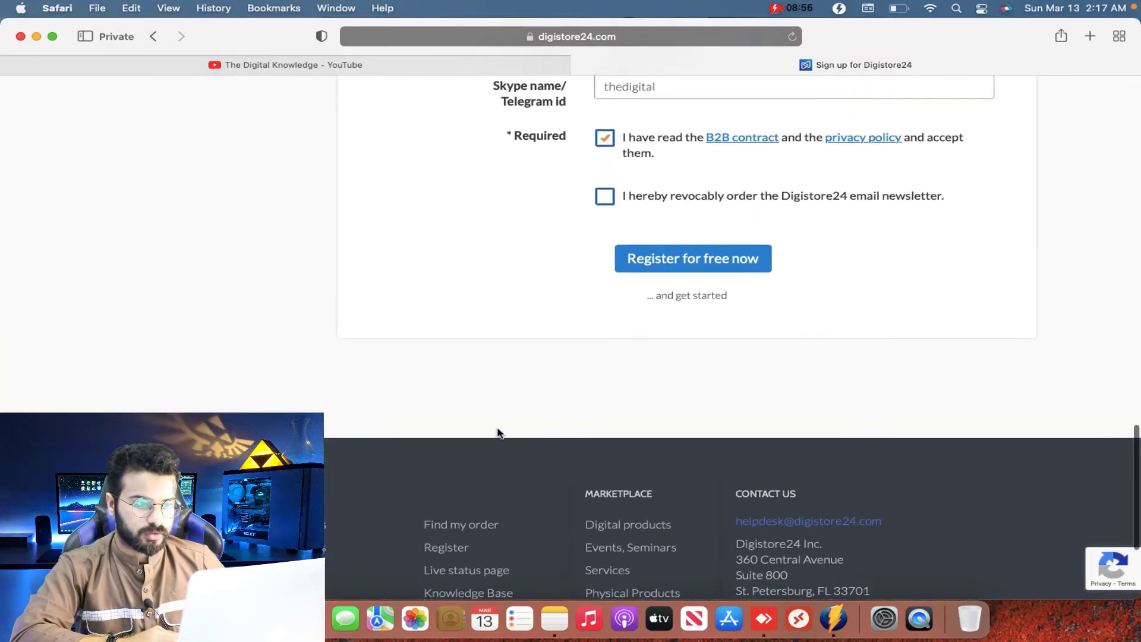
Step: Resubmit the form, then change the rejected duplicate user name to digital23489
left_click(698, 288)
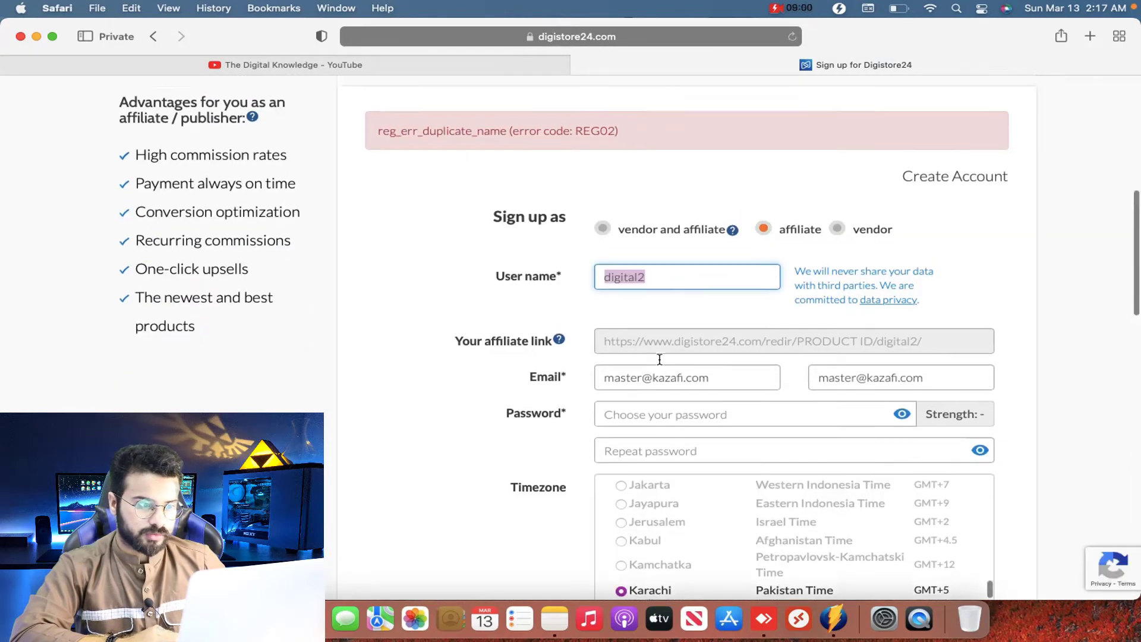
scroll(661, 364, "up", 3)
scroll(461, 400, "down", 5)
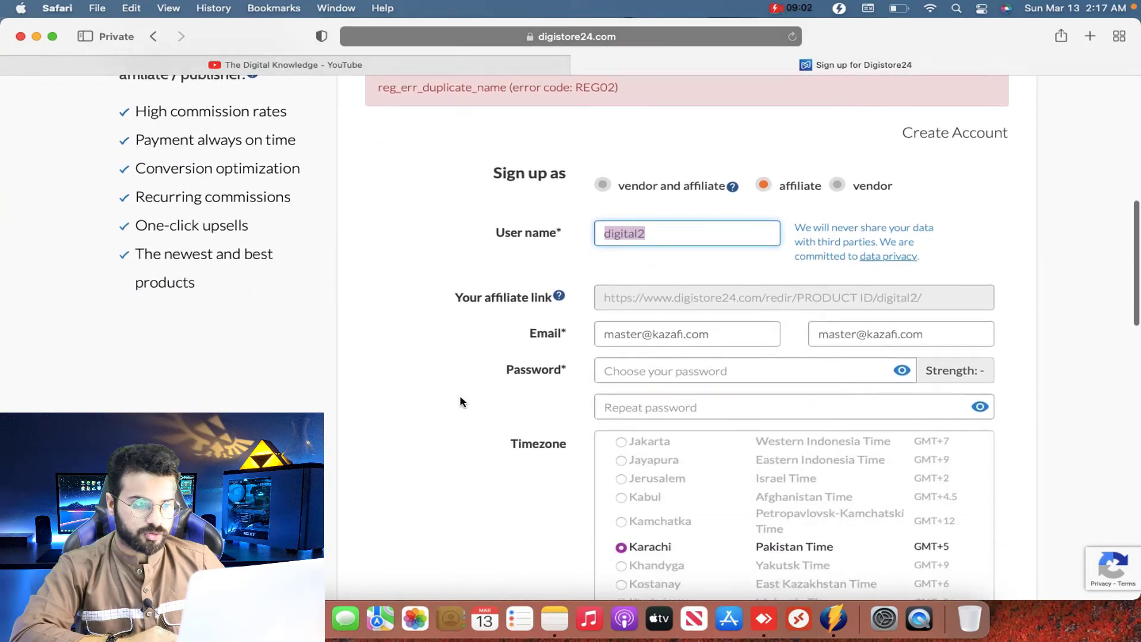
scroll(461, 401, "down", 3)
scroll(461, 401, "up", 1)
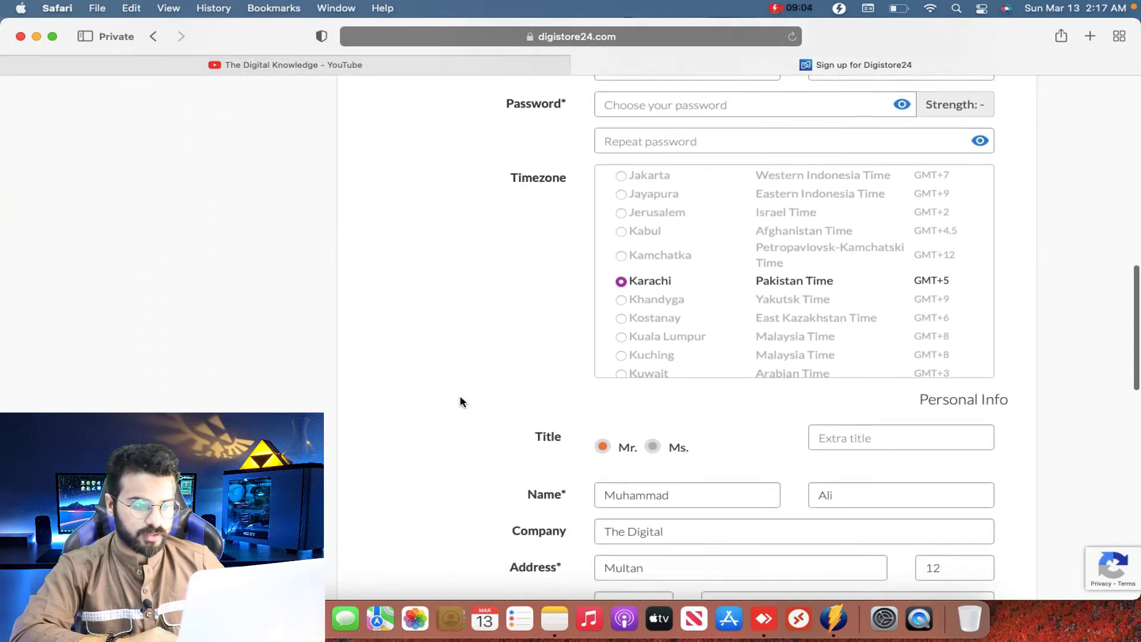
scroll(461, 401, "down", 2)
scroll(461, 402, "down", 5)
scroll(461, 400, "up", 3)
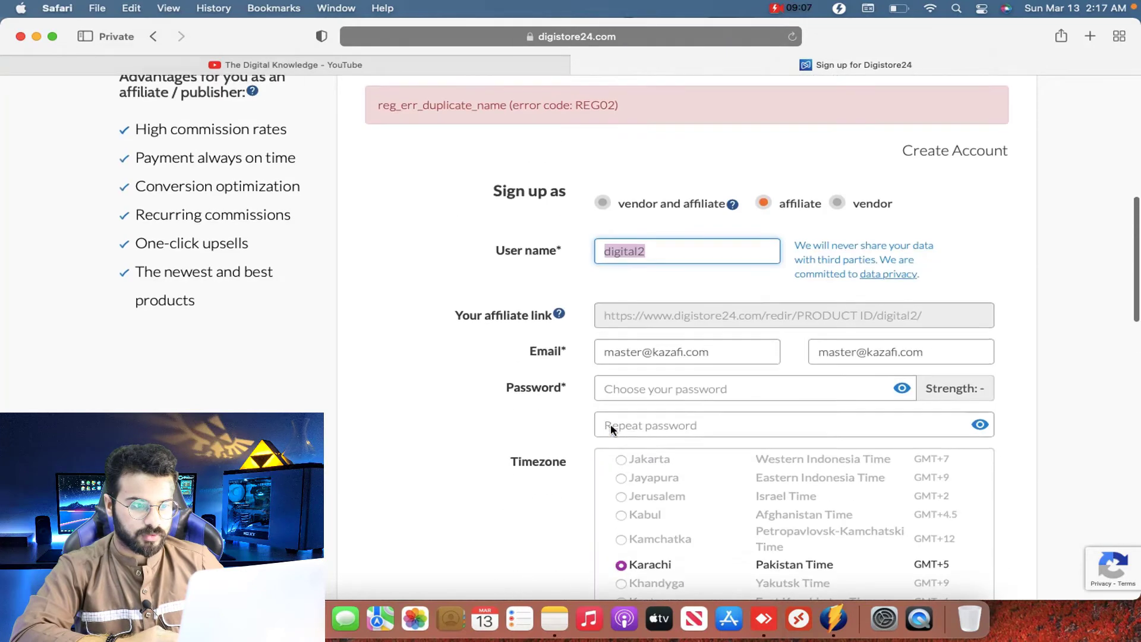
scroll(688, 279, "up", 1)
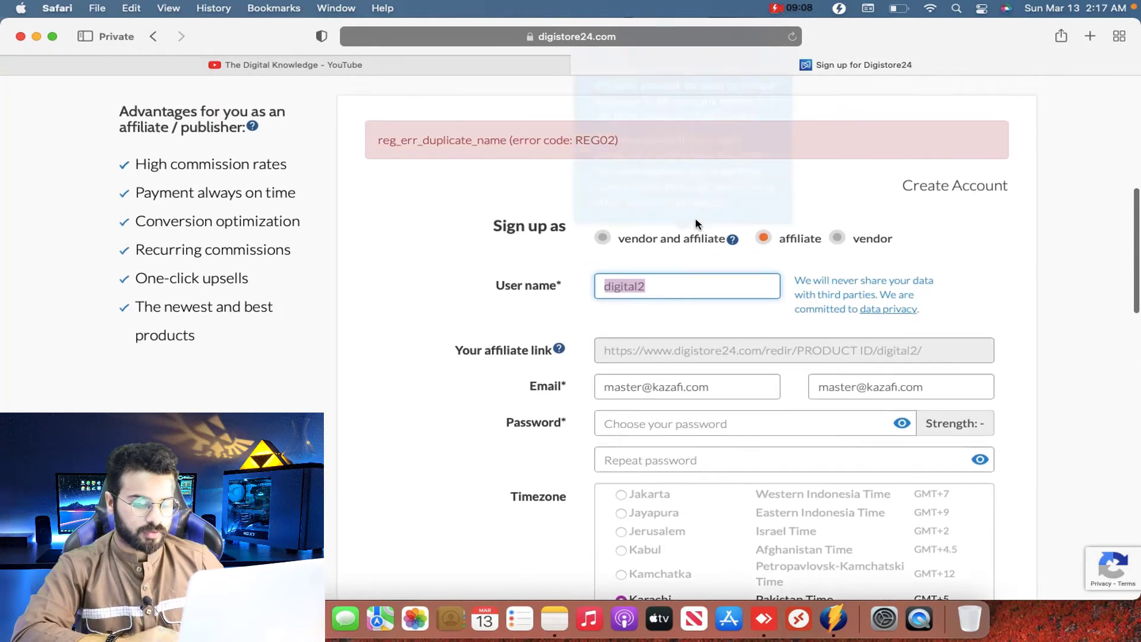
left_click(687, 280)
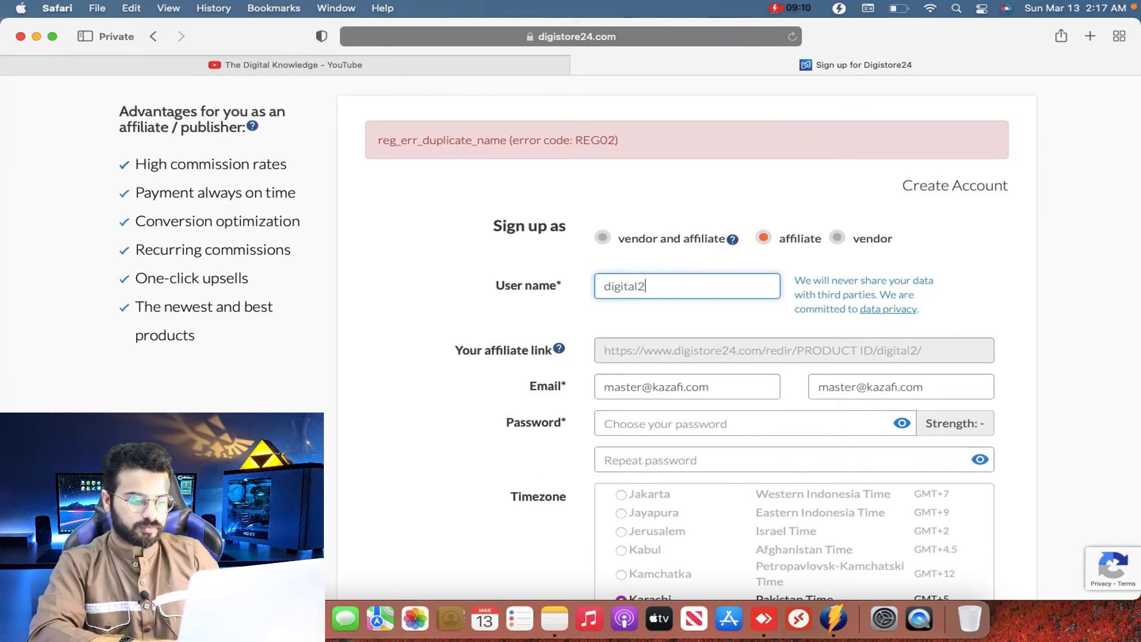
type("34897928")
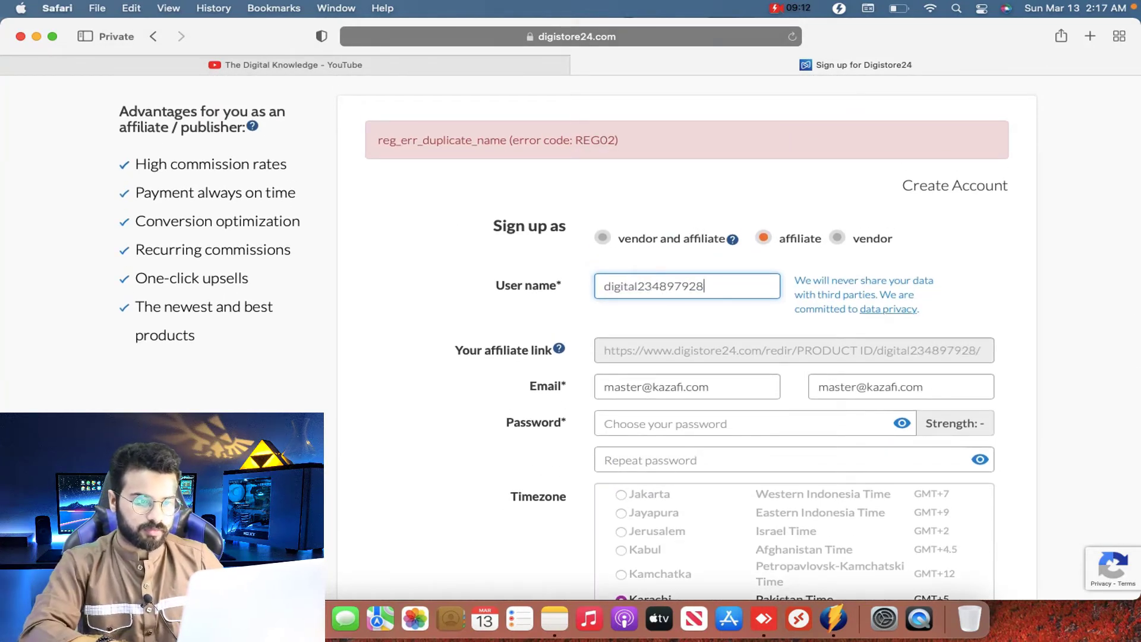
key("BackSpace")
key("BackSpace")
key("BackSpace")
key("BackSpace")
scroll(696, 263, "down", 3)
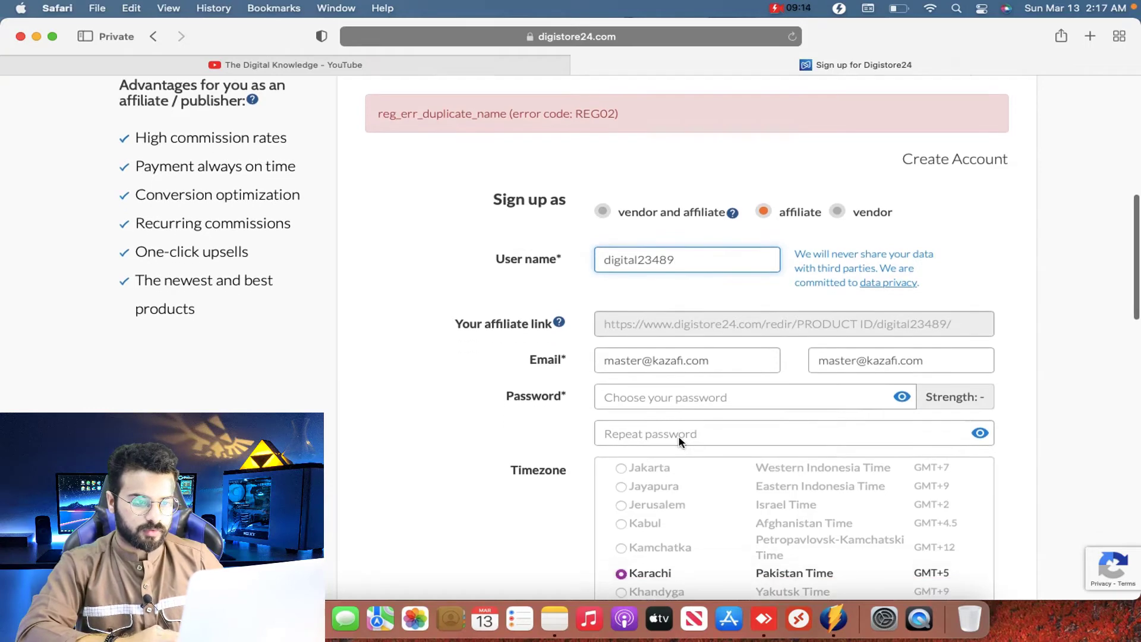
Step: Fill in both password fields and submit the registration, then return to the remote session
left_click(692, 320)
type("********")
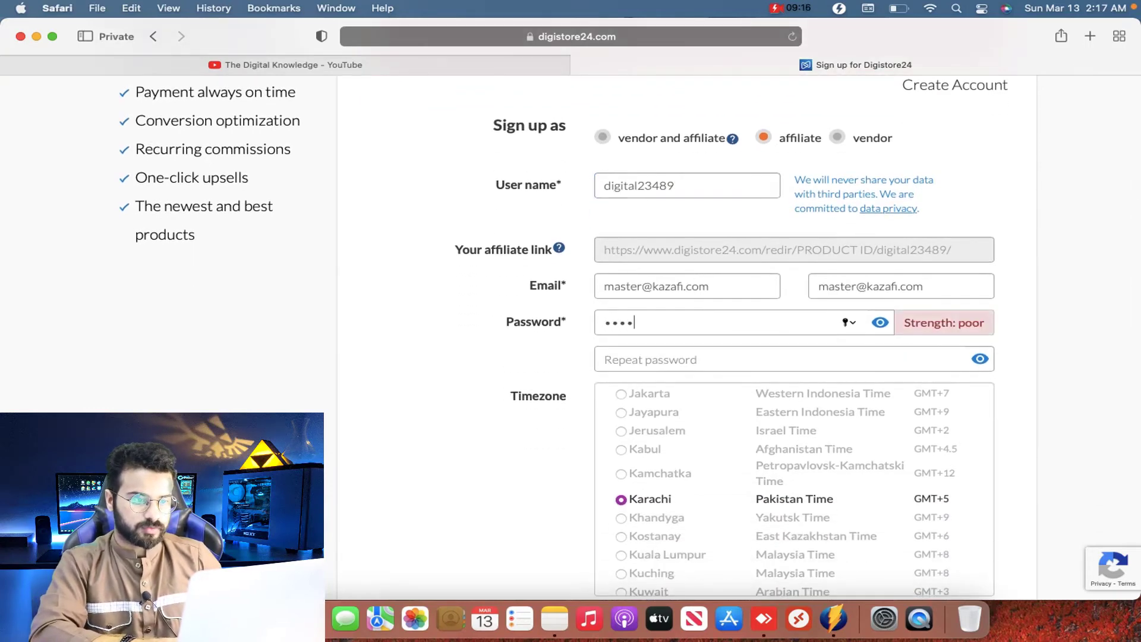
type("*")
key("Tab")
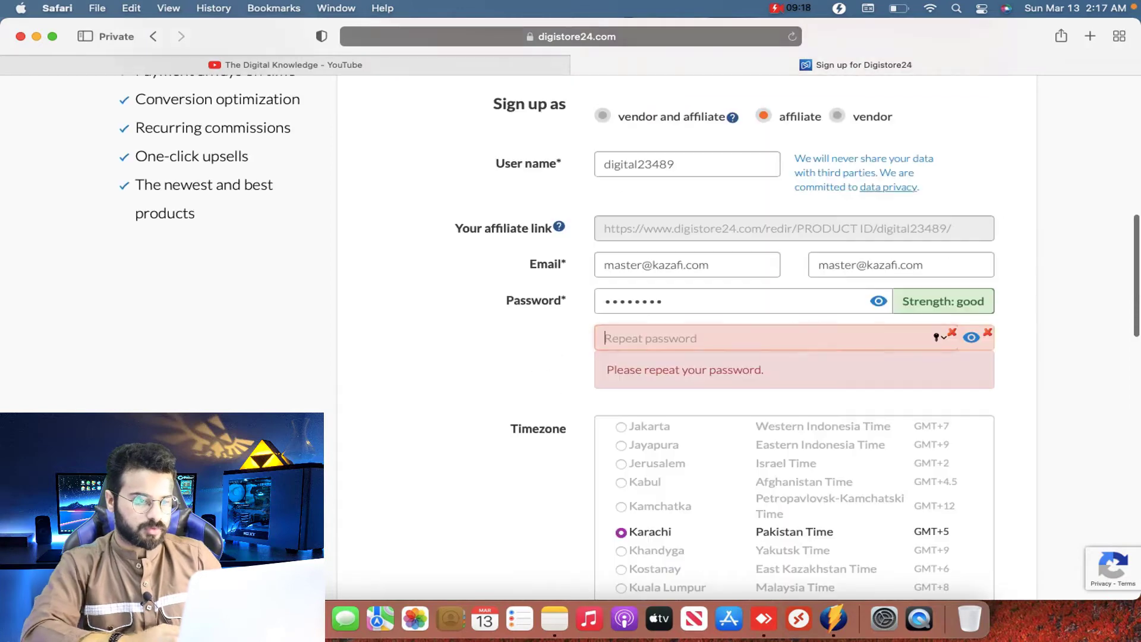
type("*******")
scroll(657, 389, "down", 10)
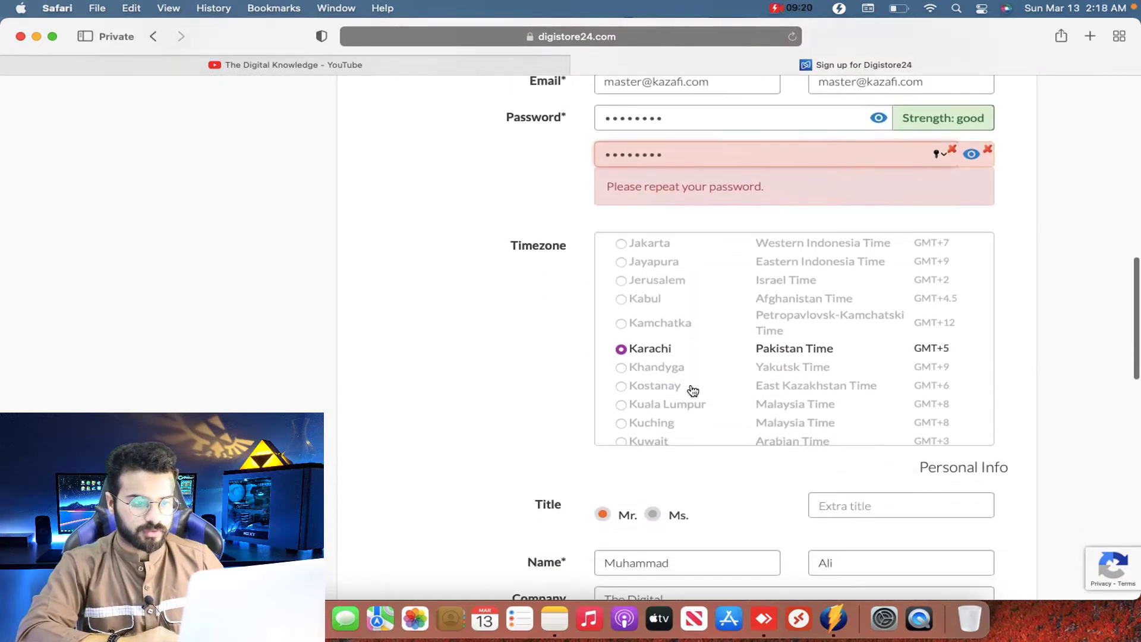
scroll(361, 356, "down", 5)
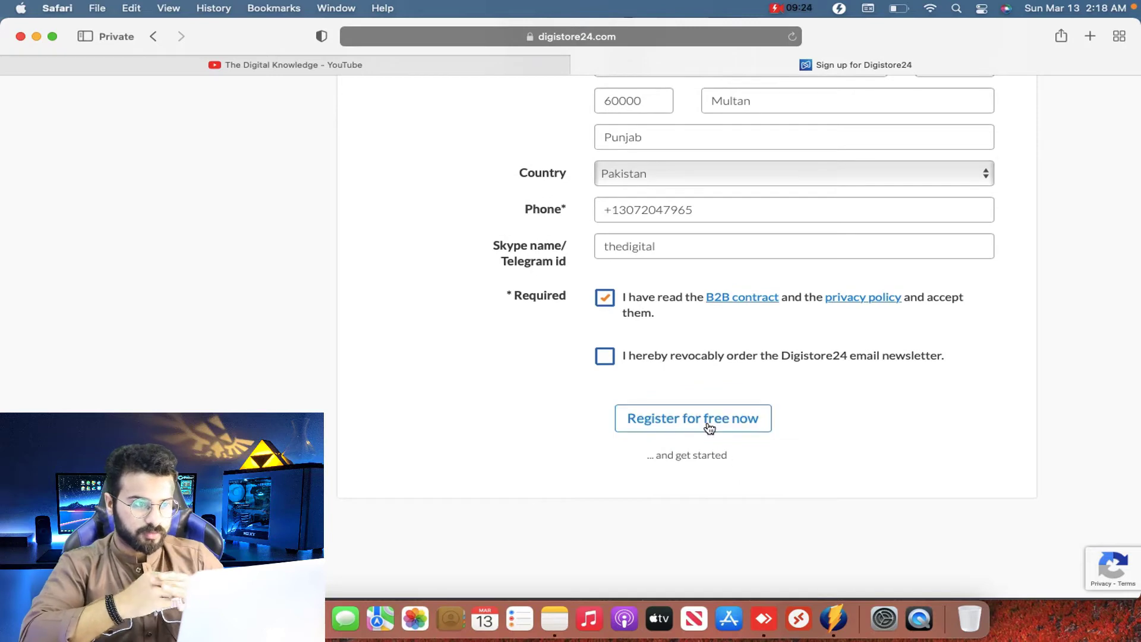
left_click(707, 426)
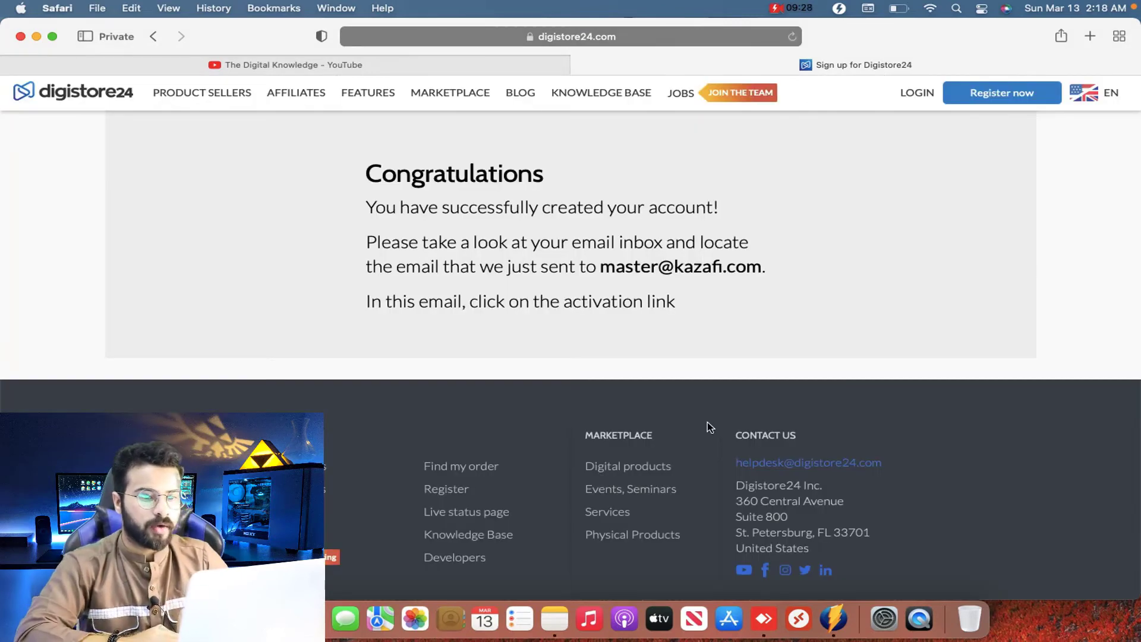
key("ctrl+Up")
left_click(941, 176)
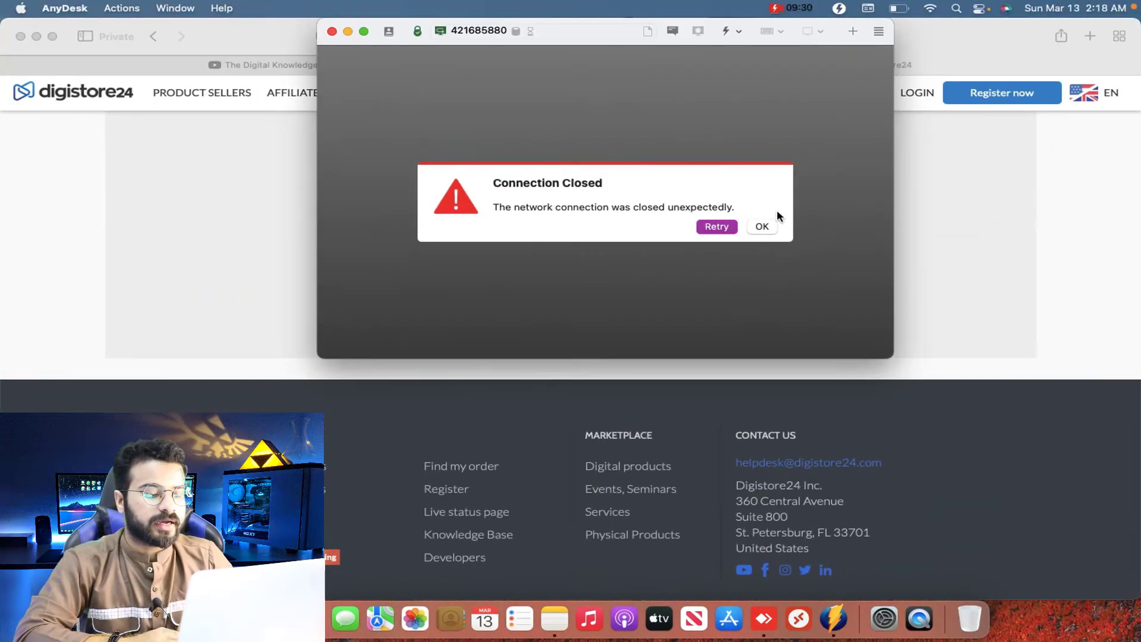
Step: Retry the dropped AnyDesk connection, dismiss Session Rejected, and reconnect via the recent session tile
left_click(716, 228)
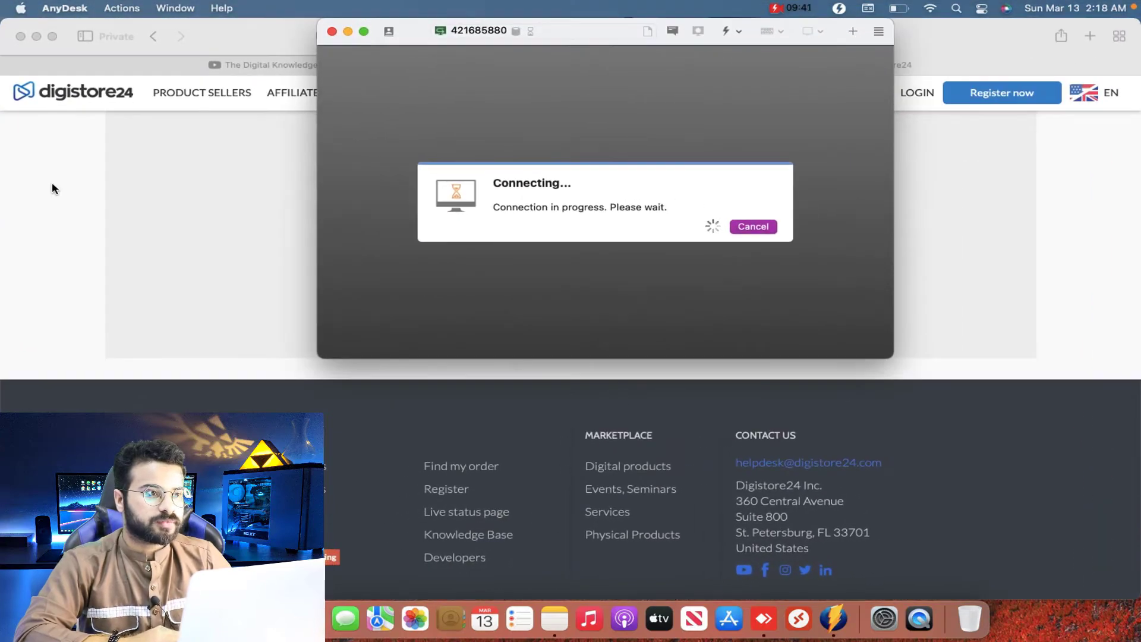
left_click(54, 189)
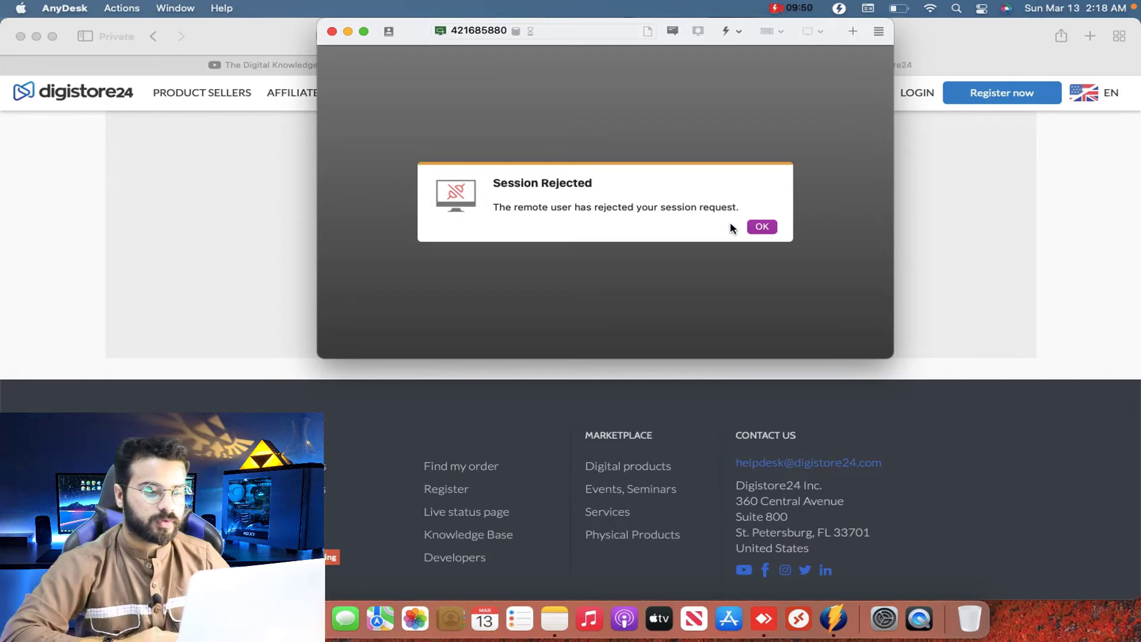
left_click(773, 228)
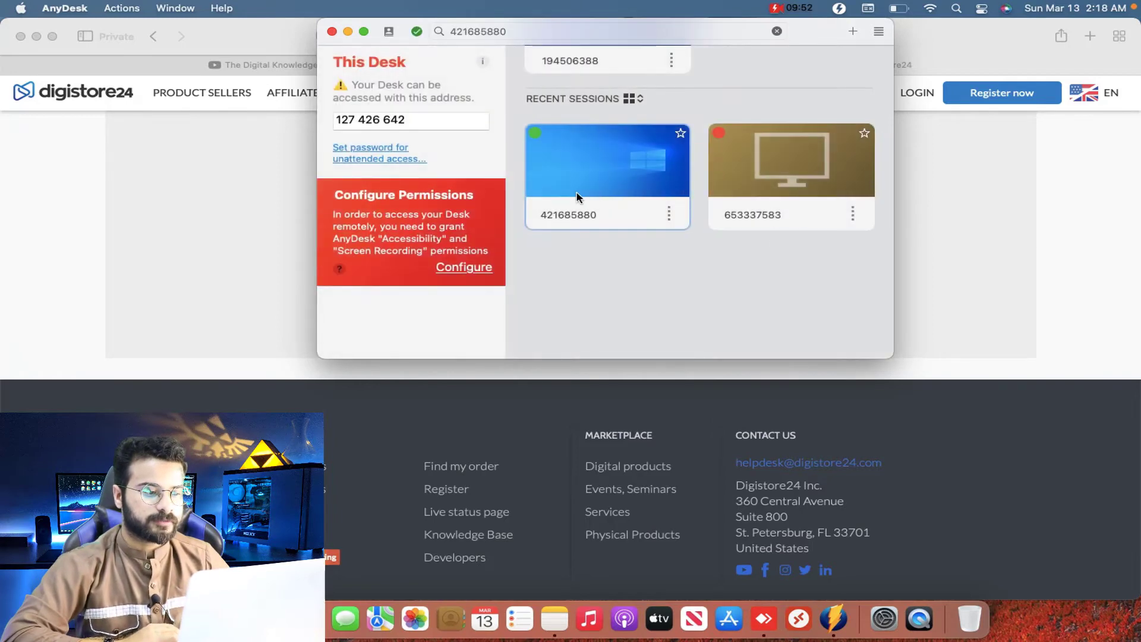
left_click(603, 178)
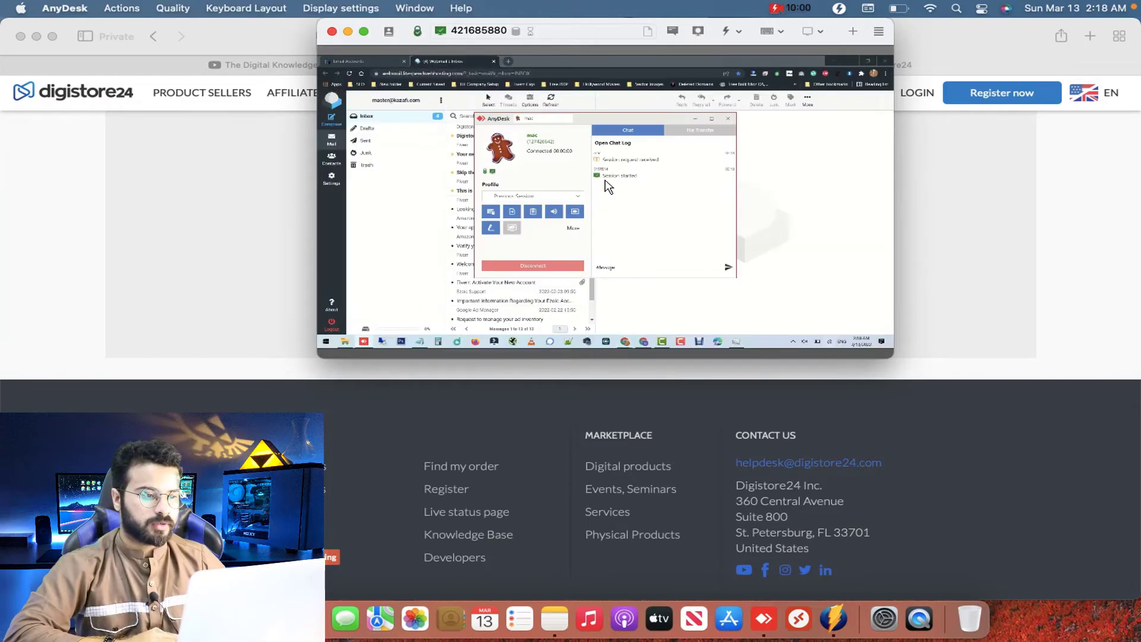
Step: Copy the activation link from the Digistore24 confirmation email in the remote AnyDesk inbox
left_click(498, 142)
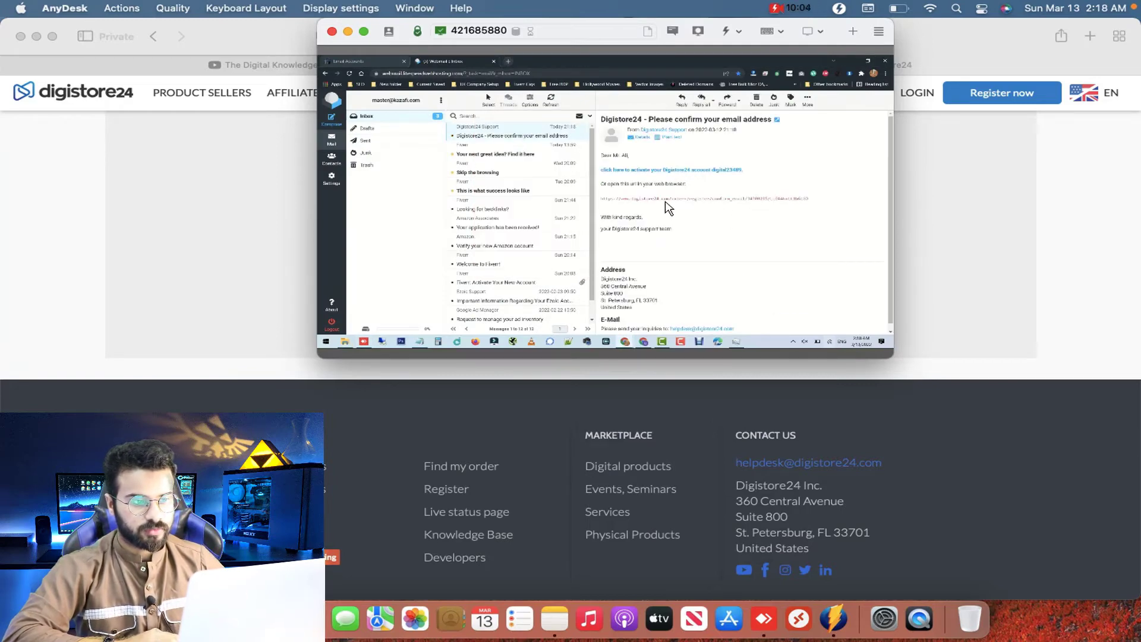
right_click(665, 201)
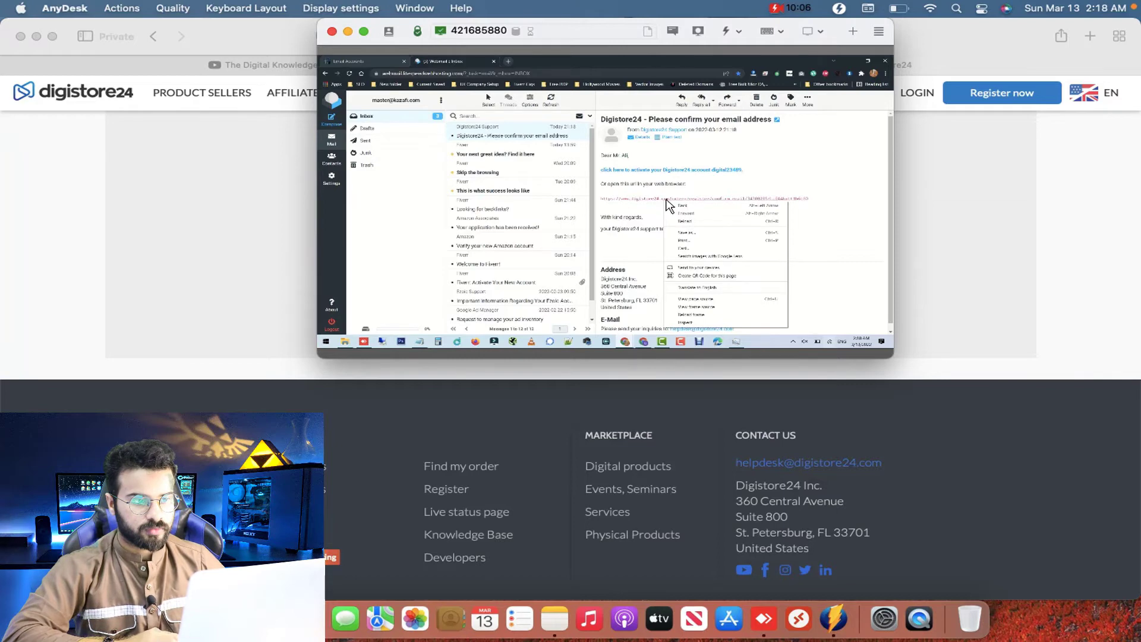
left_click(672, 174)
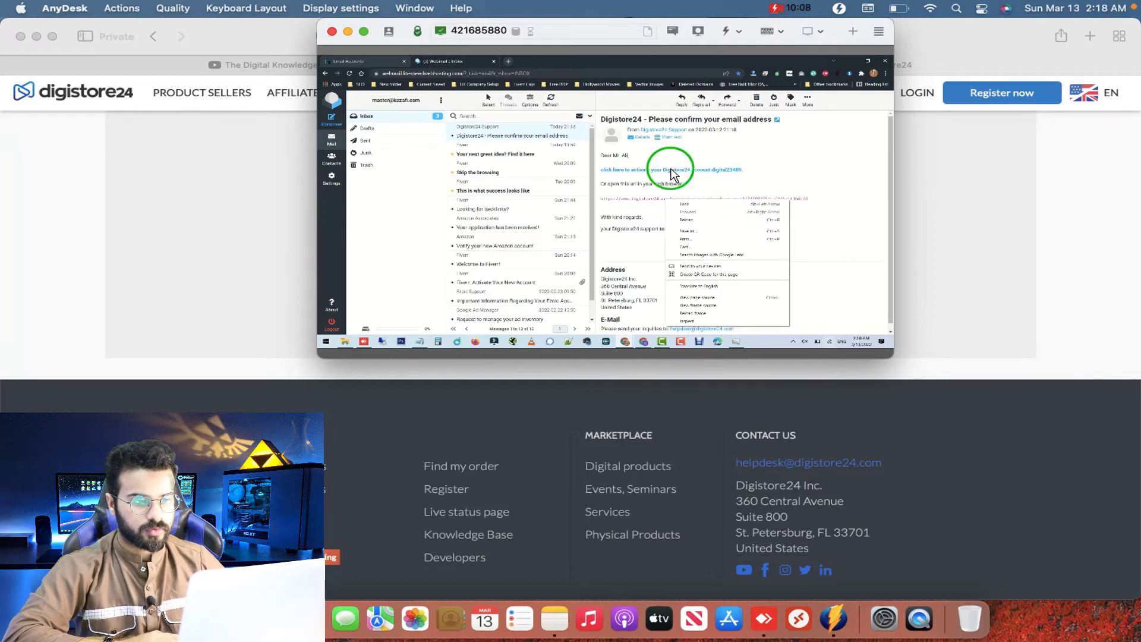
left_click(679, 217)
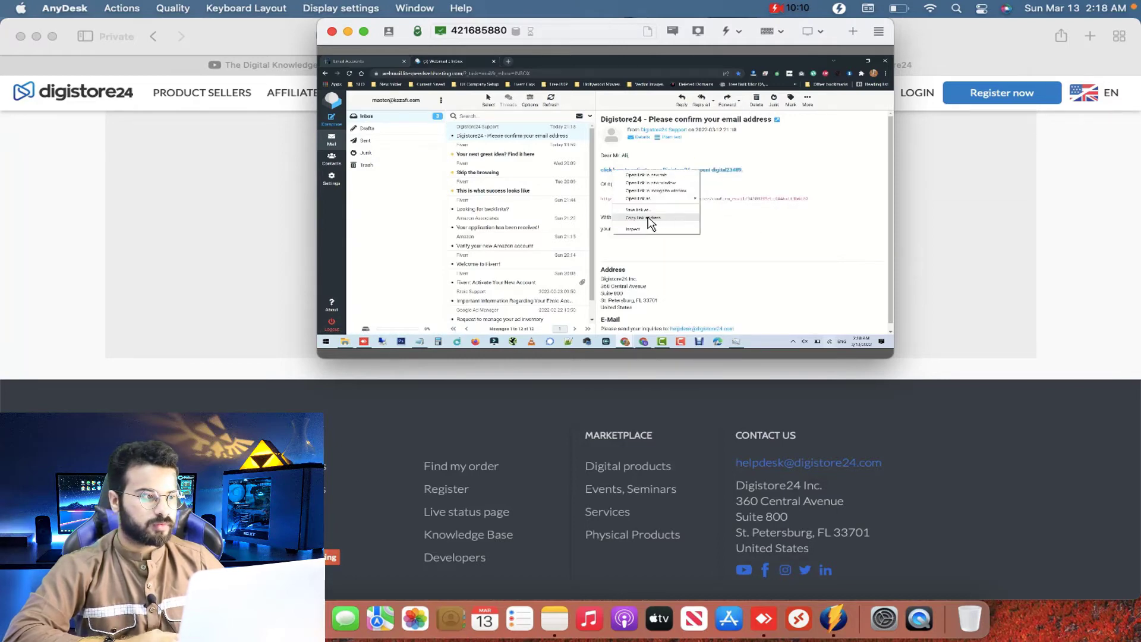
left_click(209, 211)
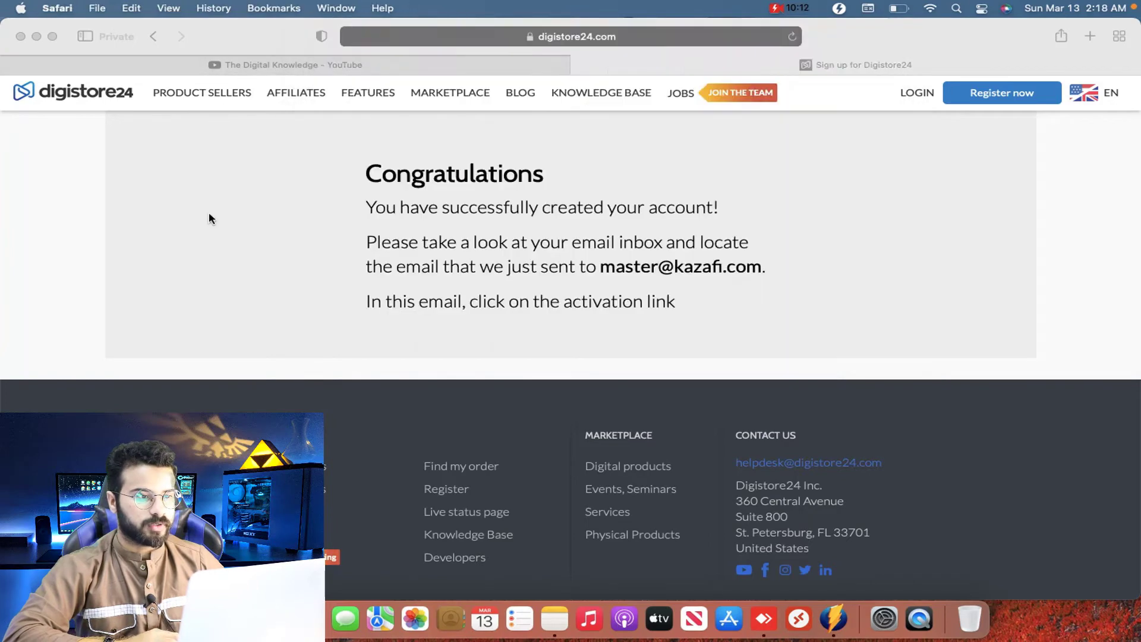
Step: Load the copied activation link in Safari's address bar
right_click(643, 39)
key("Escape")
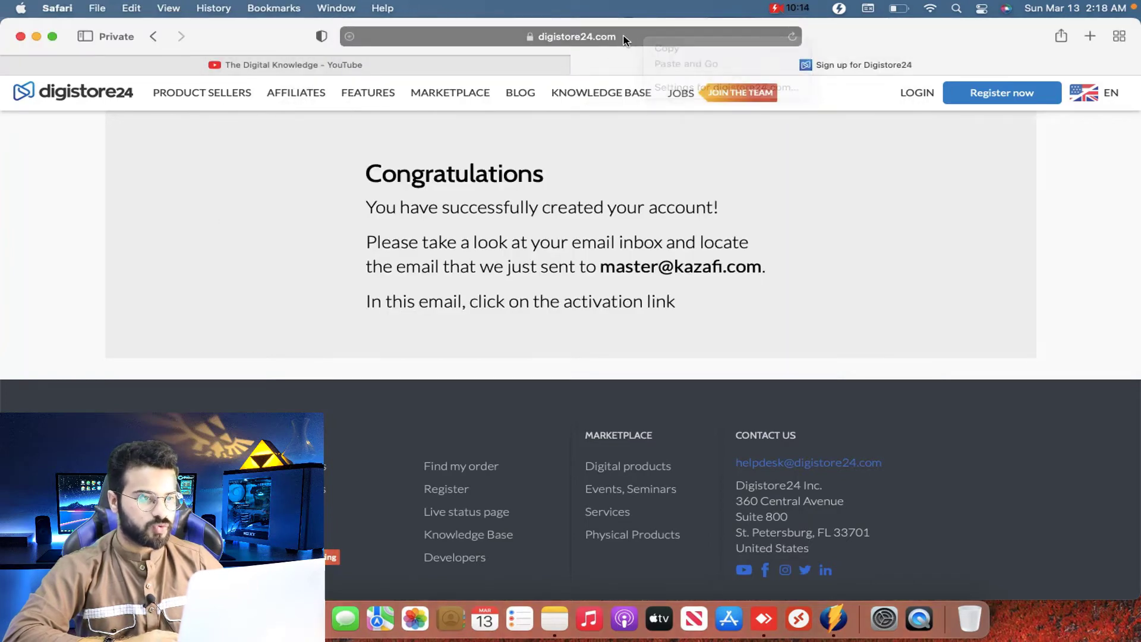
left_click(625, 39)
key("super+v")
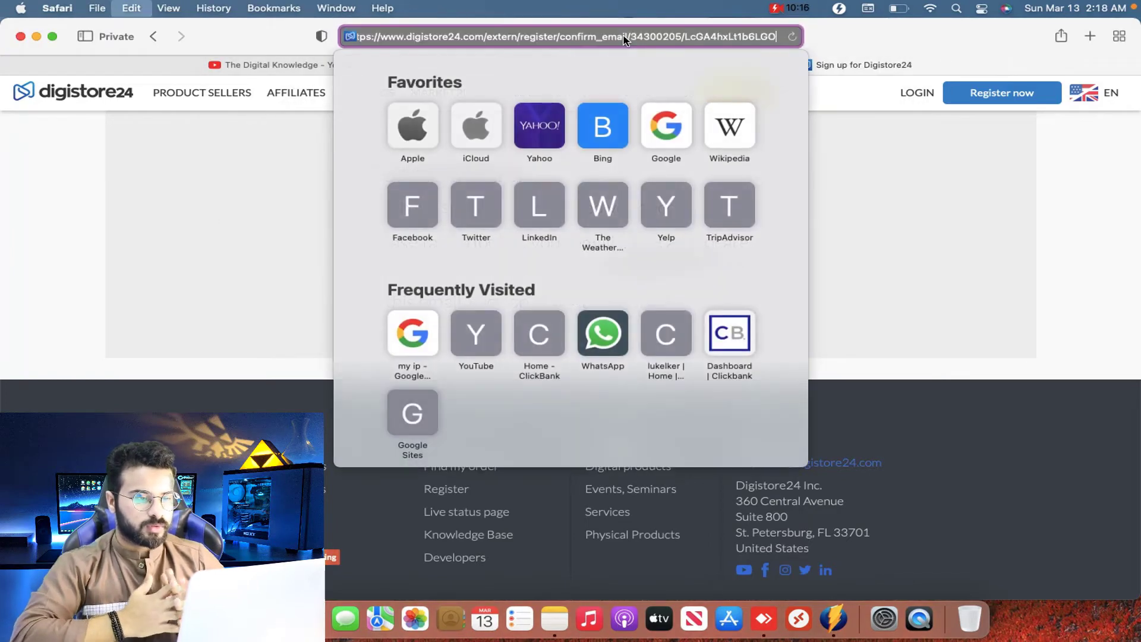
key("Return")
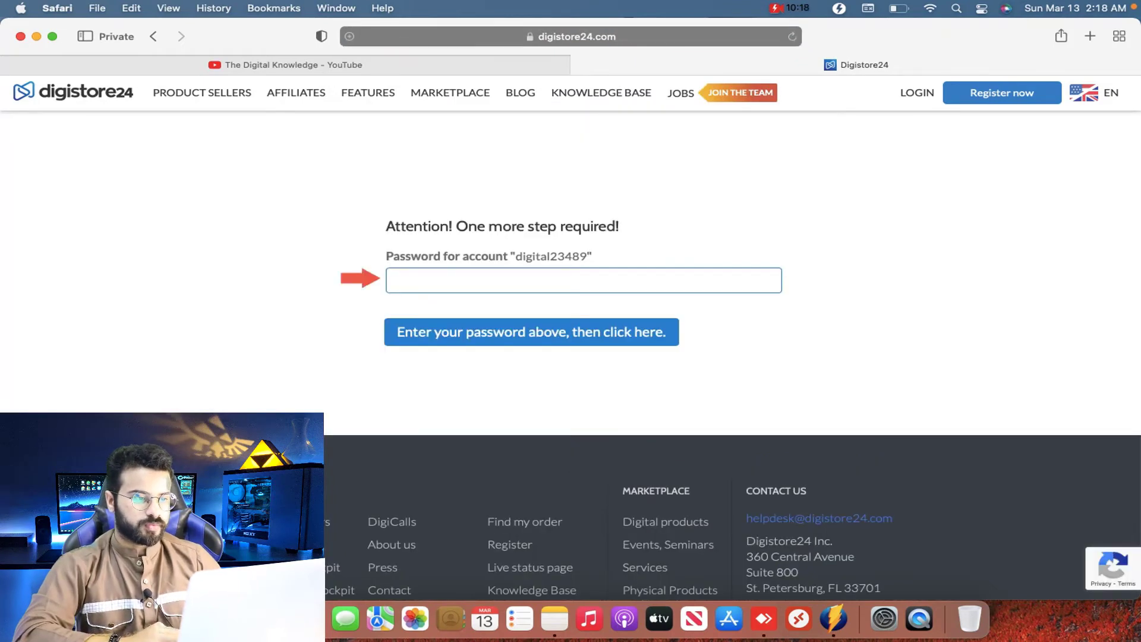
Step: Enter the account password to confirm the email, then close the browser window
left_click(483, 272)
type("***")
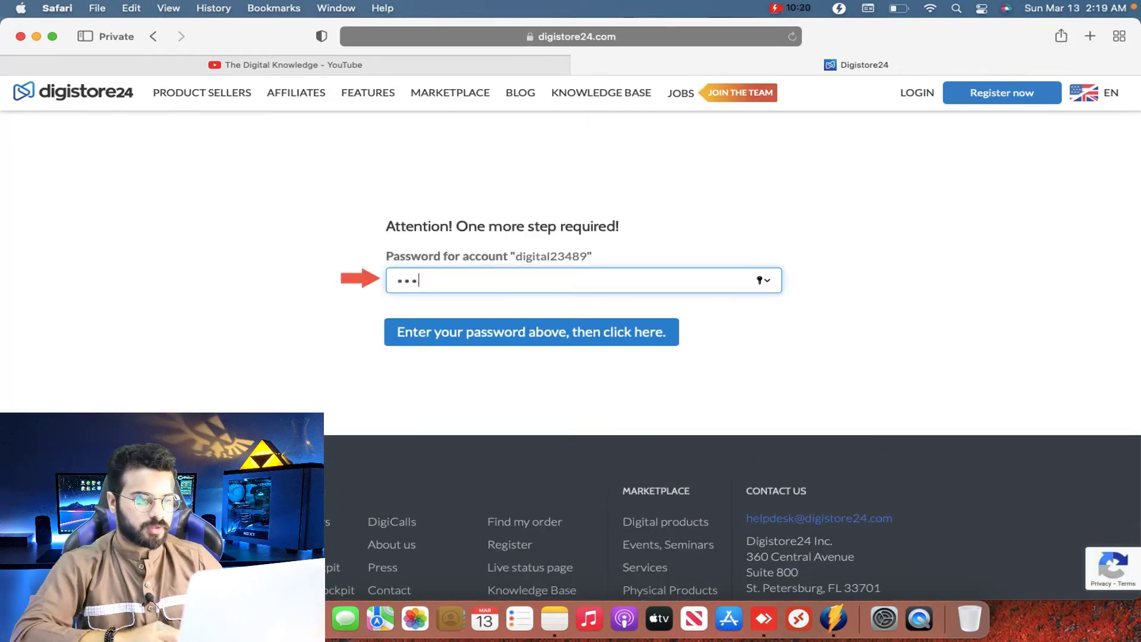
type("*****")
key("Return")
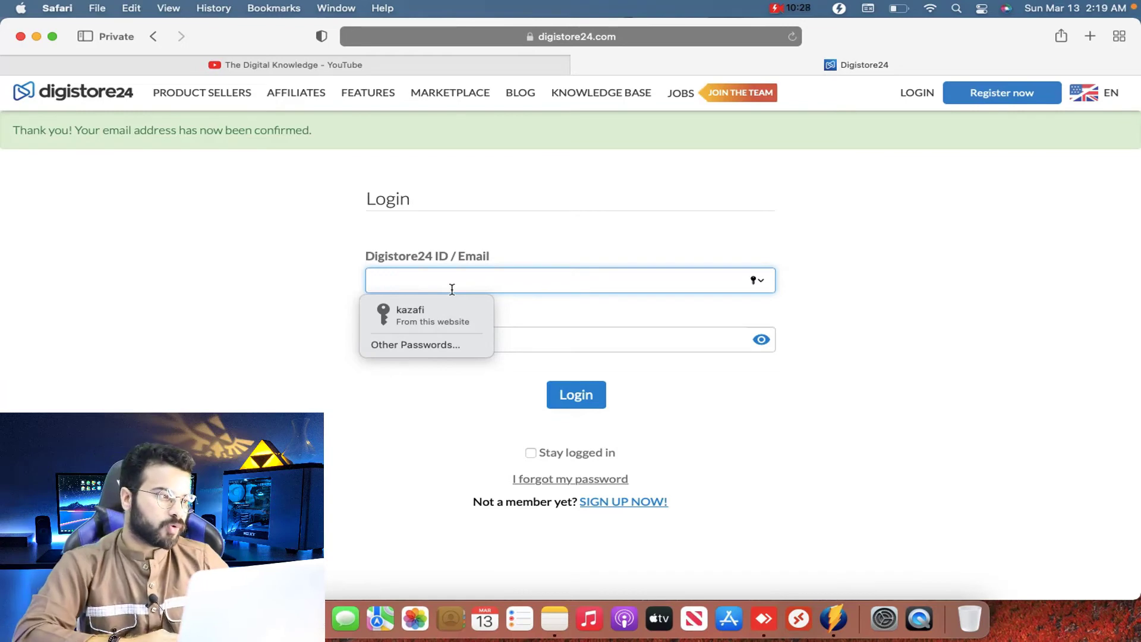
left_click(20, 36)
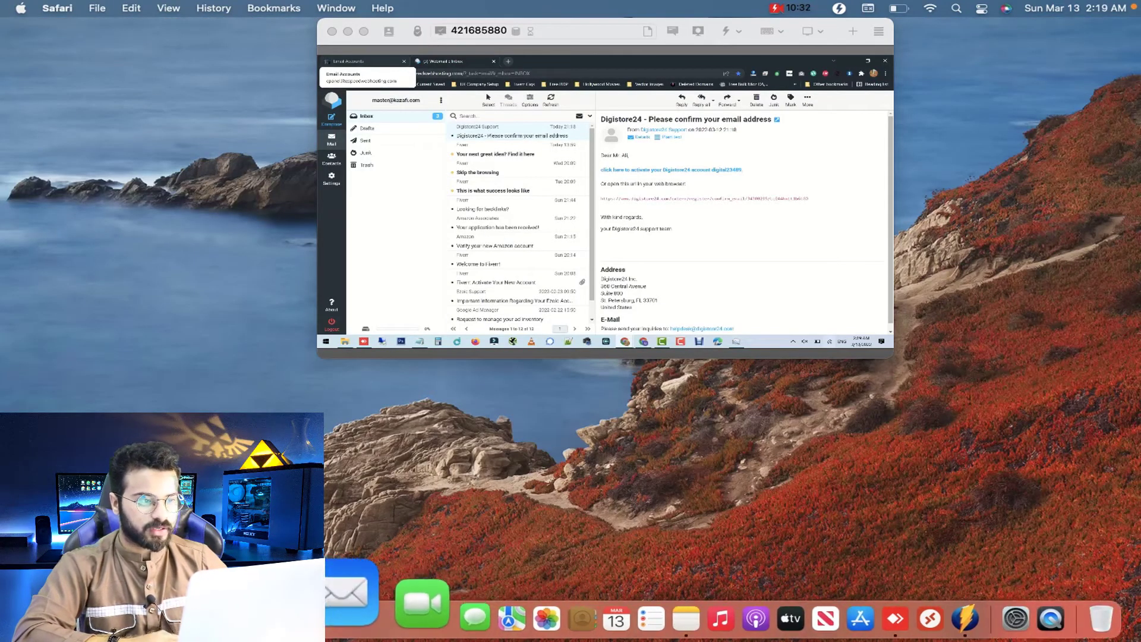
Step: Search Google for 'digitstore' in a new Safari window
left_click(275, 619)
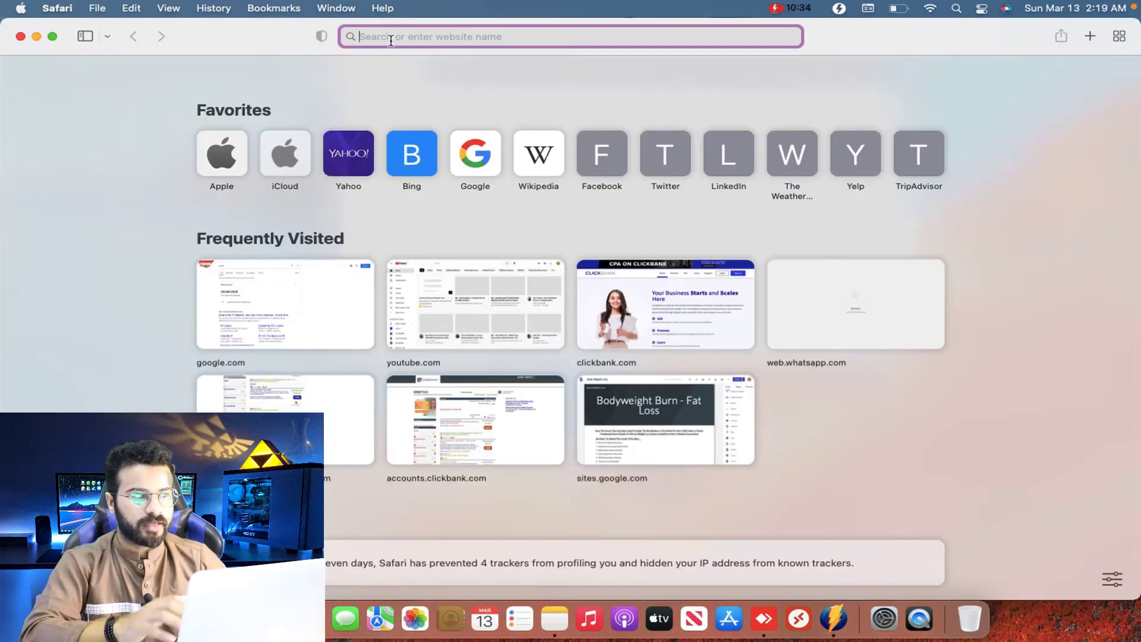
type("digit")
key("Return")
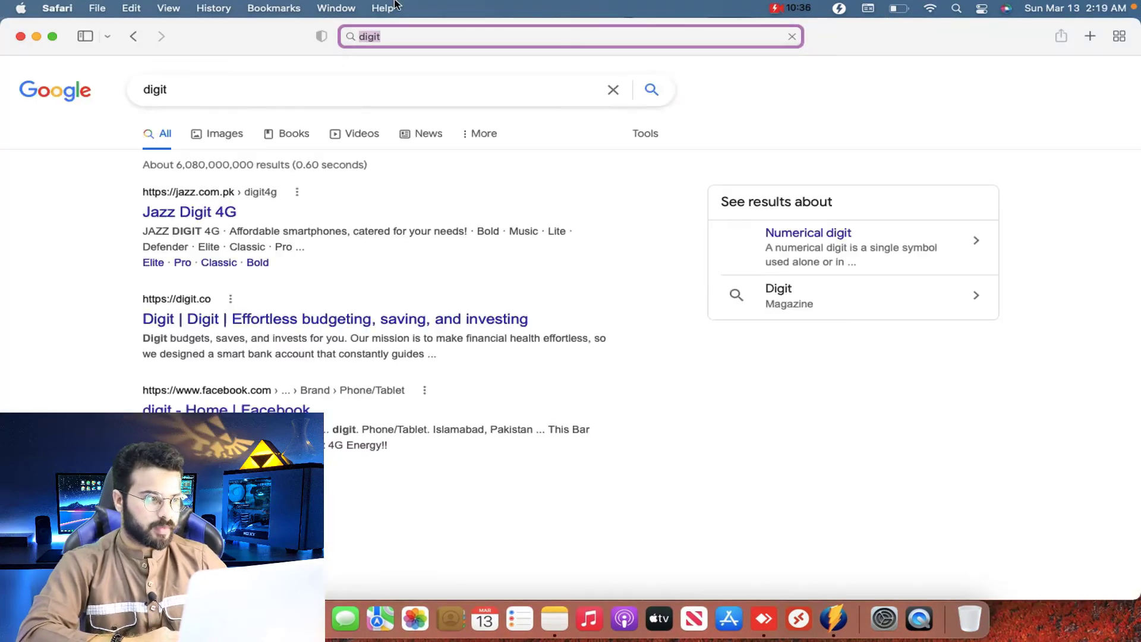
left_click(235, 68)
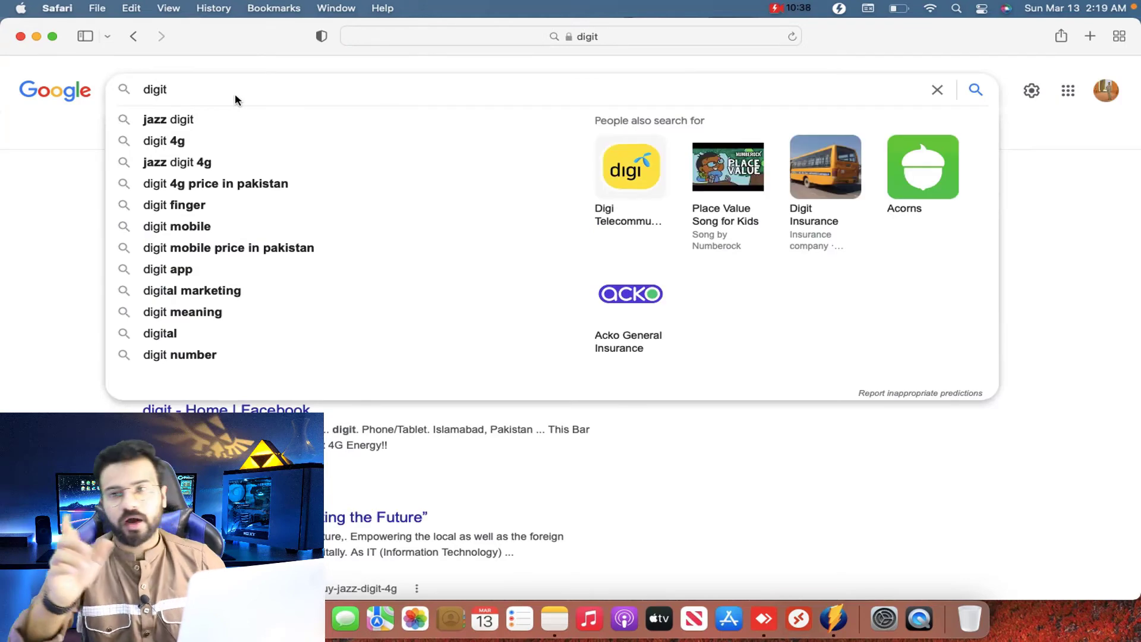
type("store")
key("Return")
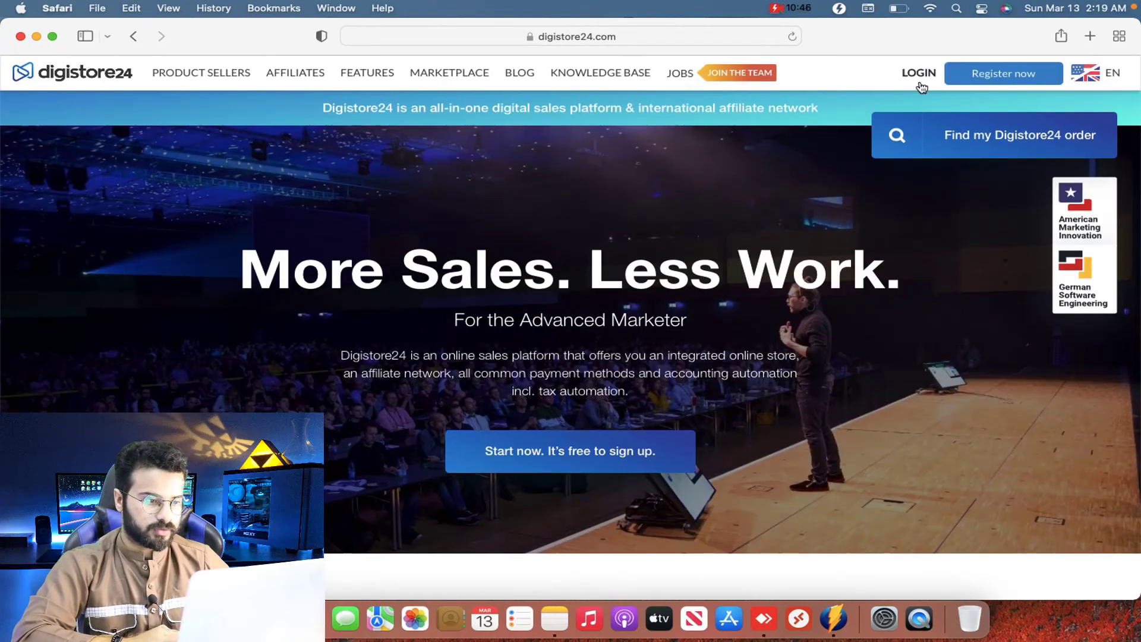
Step: Log in to Digistore24 with Safari's saved credentials and show the Settings menu
left_click(920, 74)
left_click(561, 214)
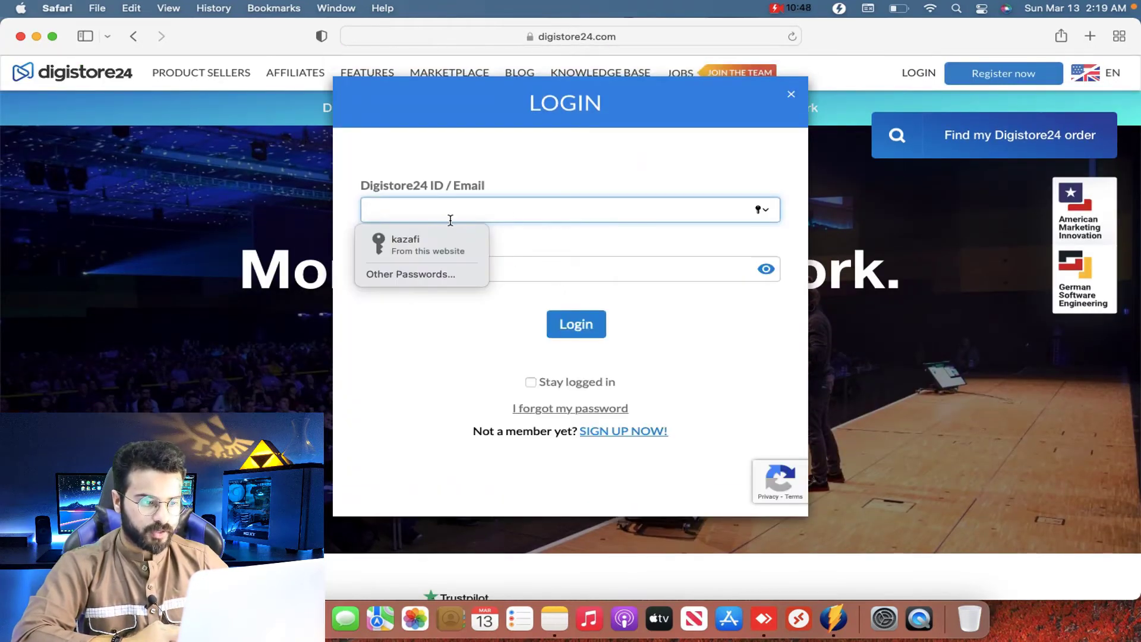
left_click(448, 244)
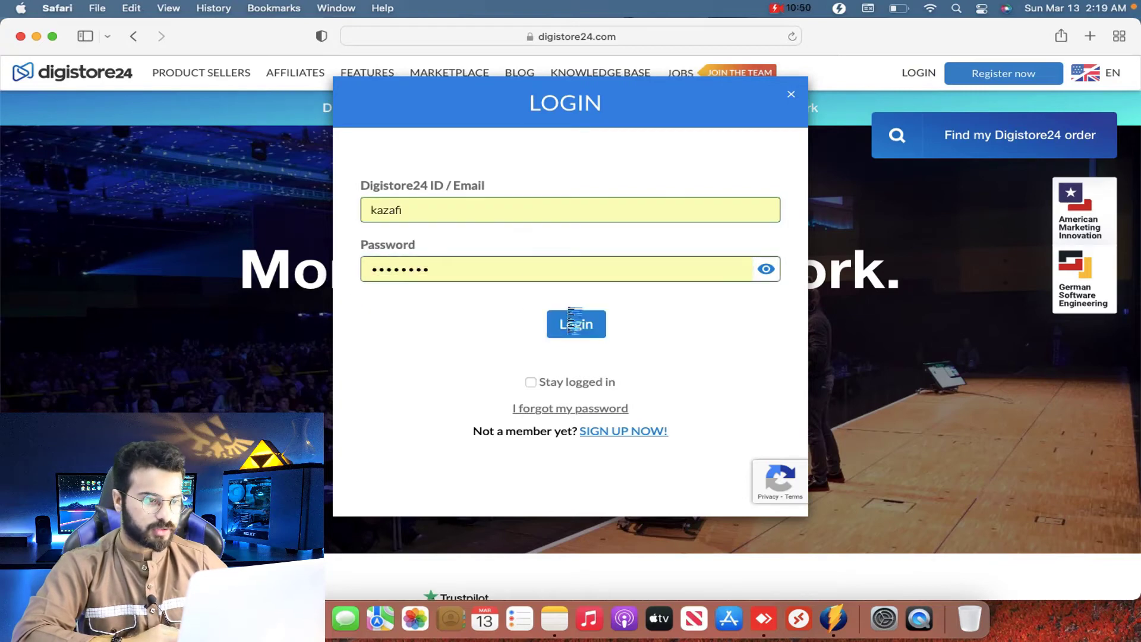
left_click(574, 324)
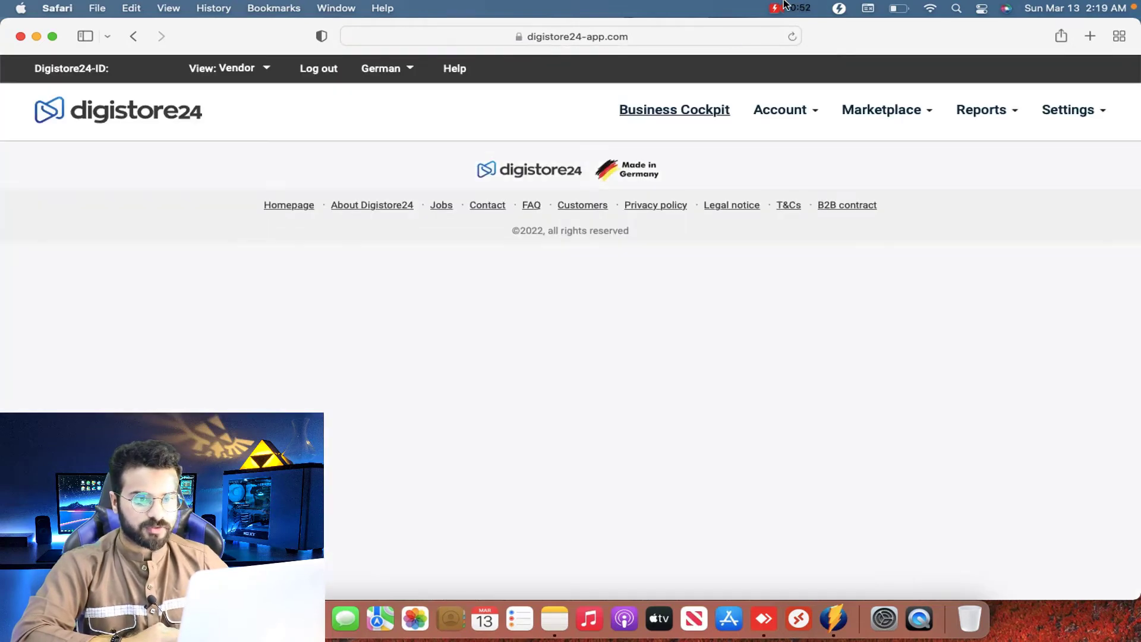
left_click(1103, 113)
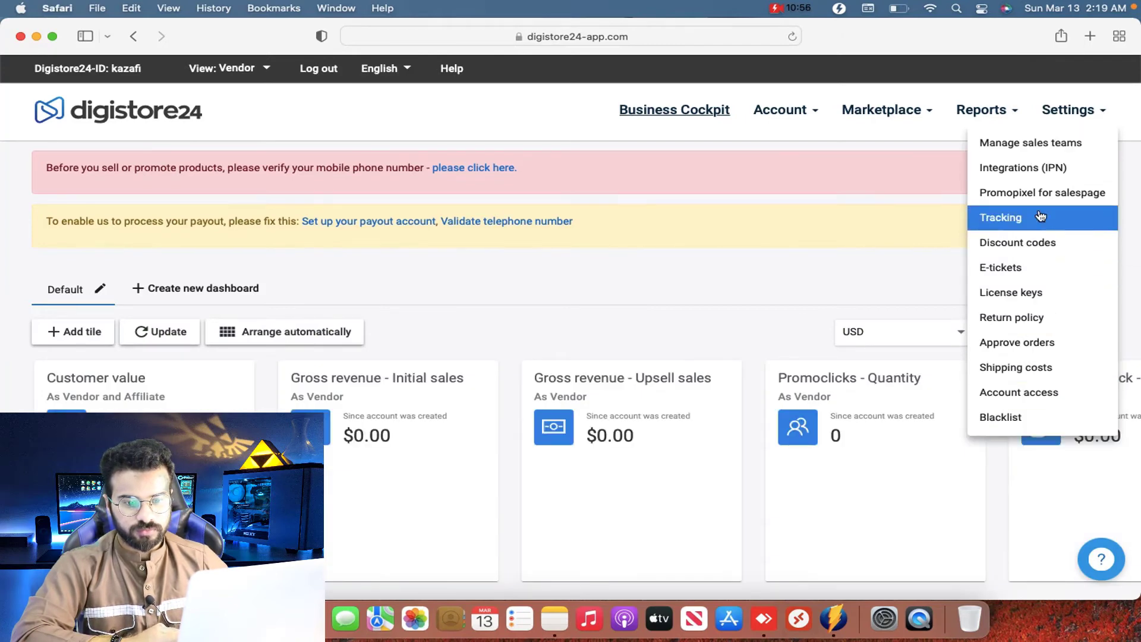
Step: Review the Account access page, including the Activated for me tab
left_click(1020, 391)
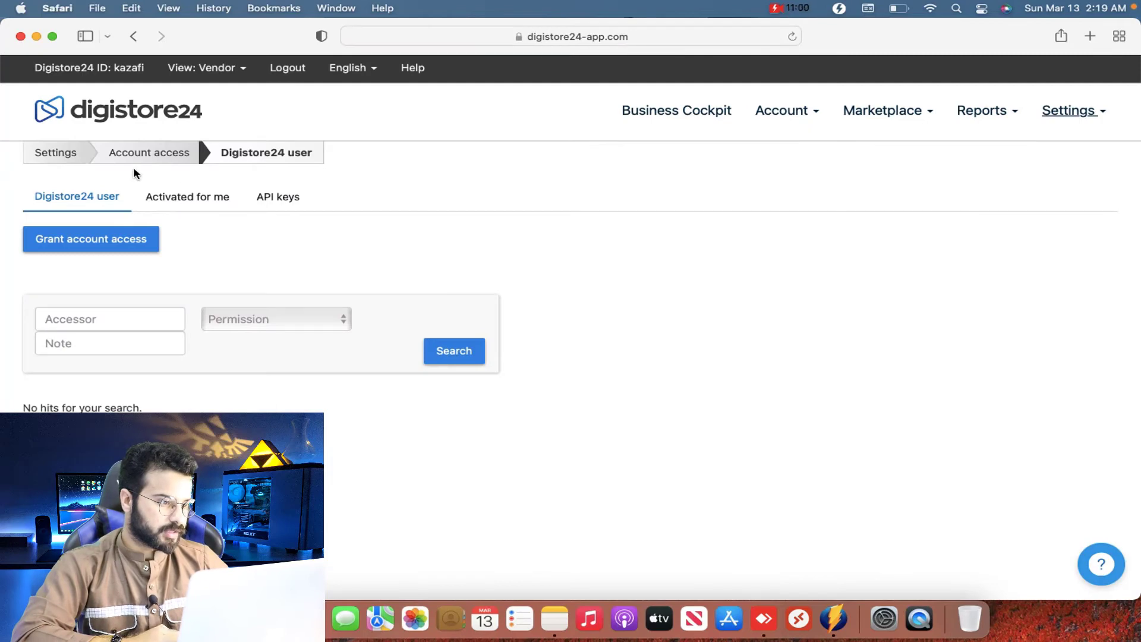
left_click(195, 201)
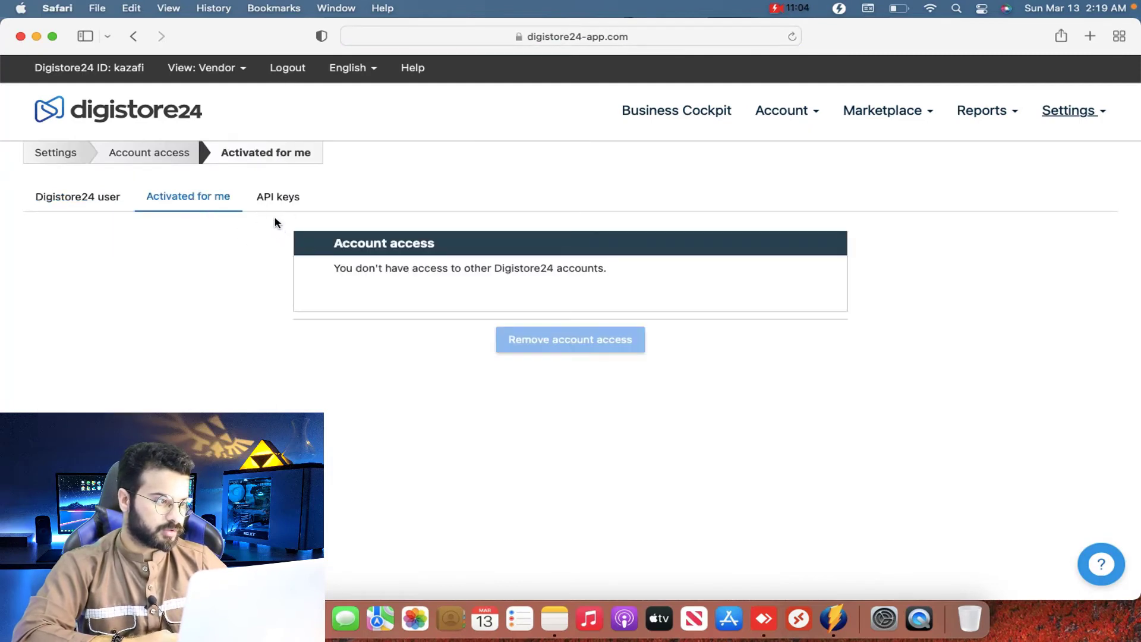
left_click(65, 194)
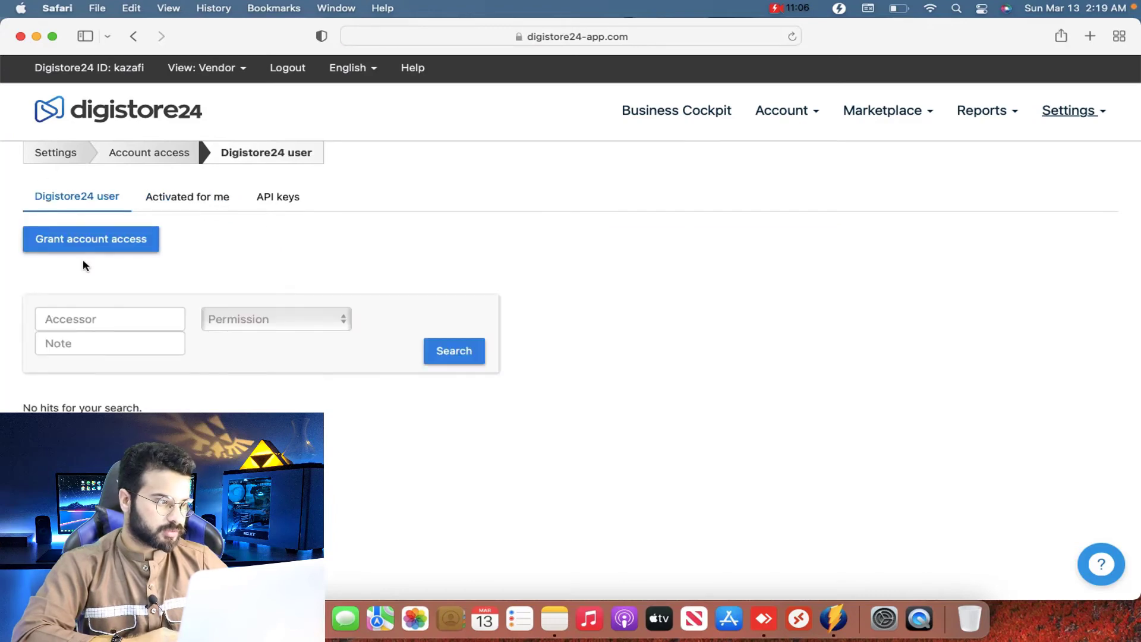
left_click(107, 319)
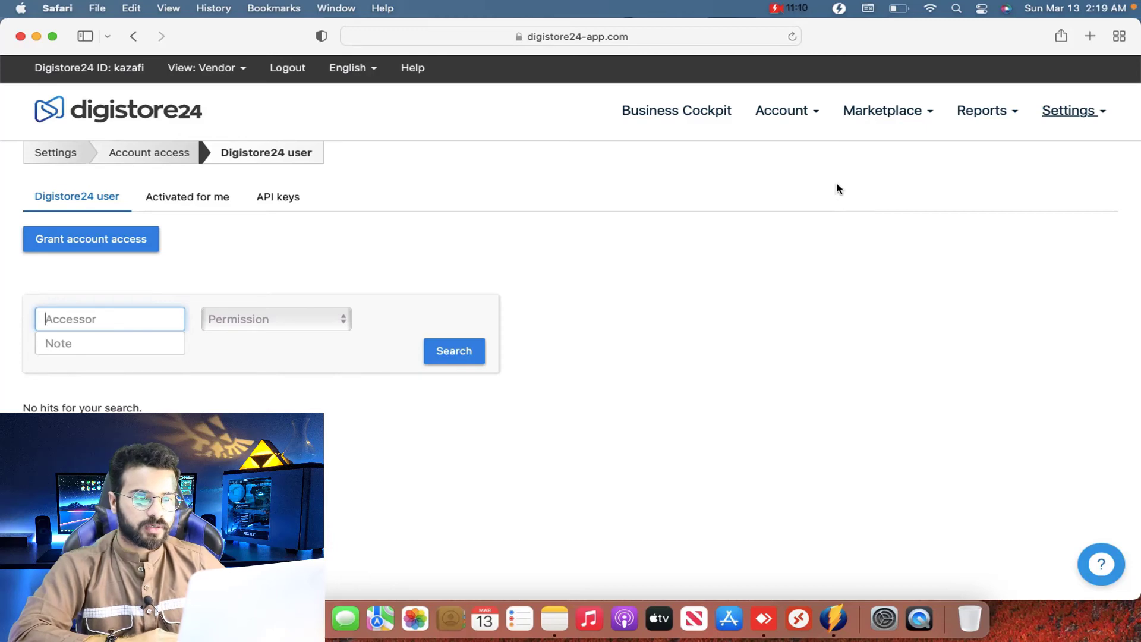
Step: Visit the Account Images page, then the Payout account settings
left_click(778, 113)
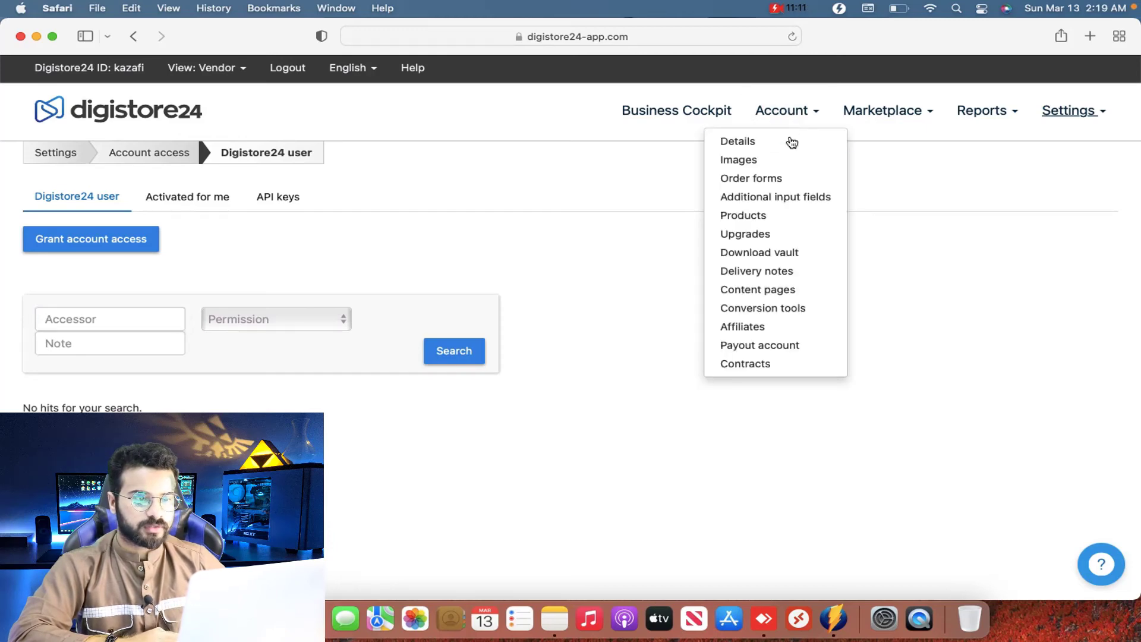
left_click(738, 160)
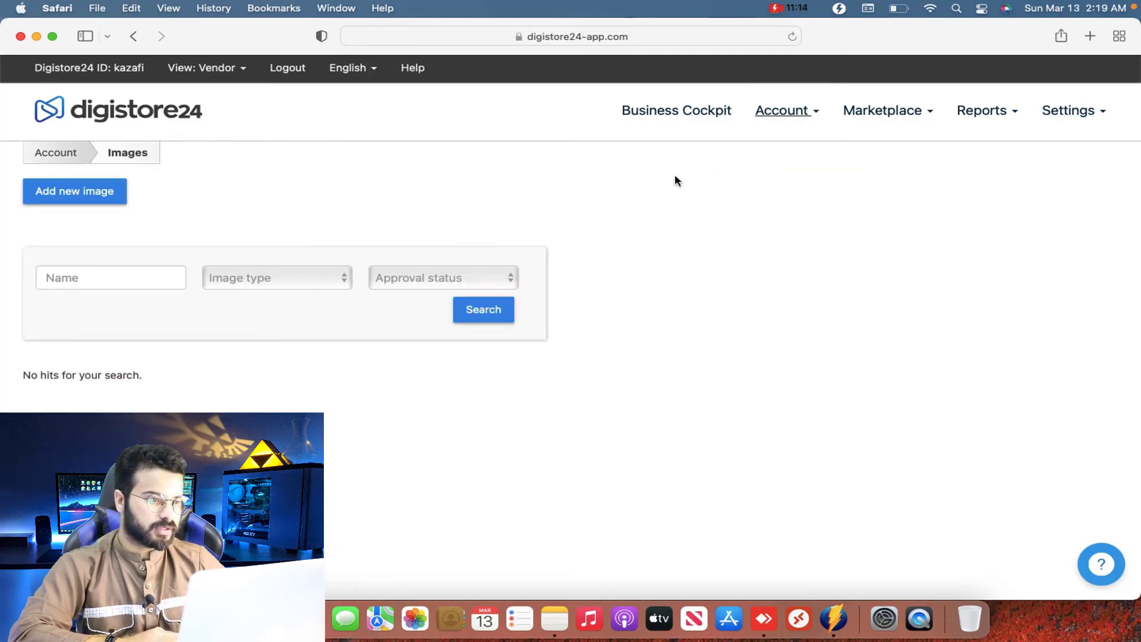
left_click(801, 114)
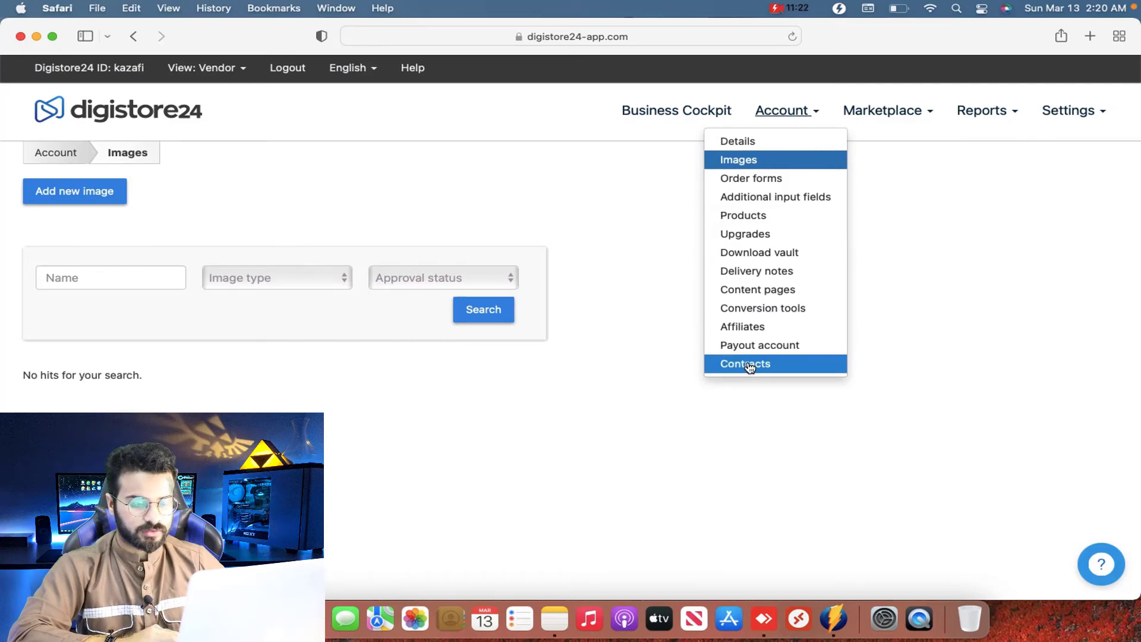
left_click(759, 345)
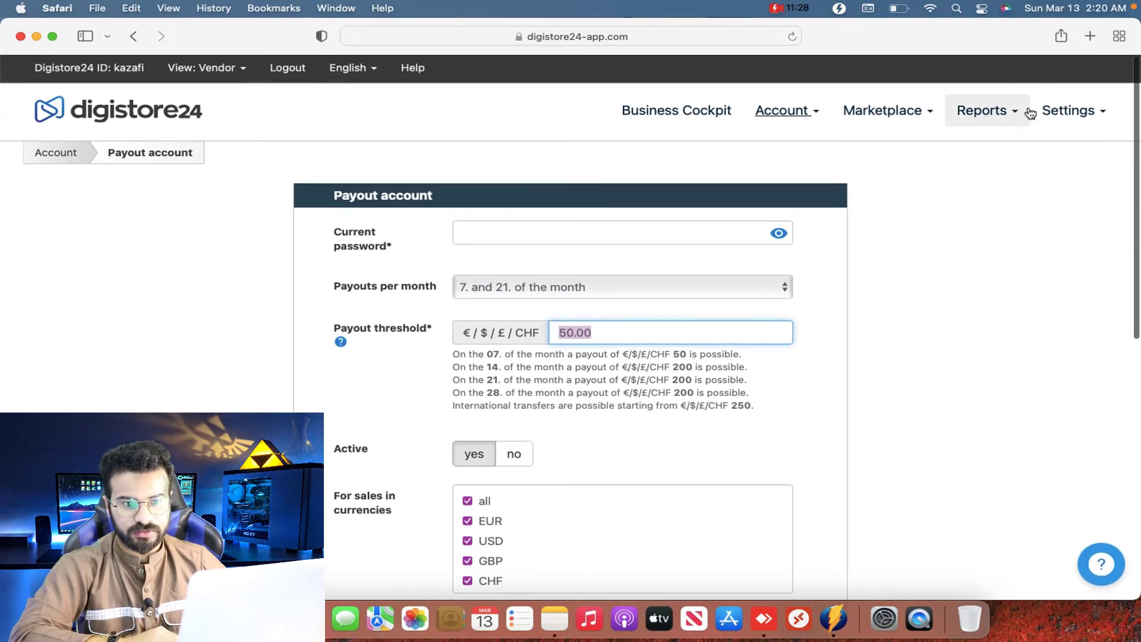
Step: Return to the Business Cockpit, briefly opening the payout setup form from its notice
left_click(1049, 110)
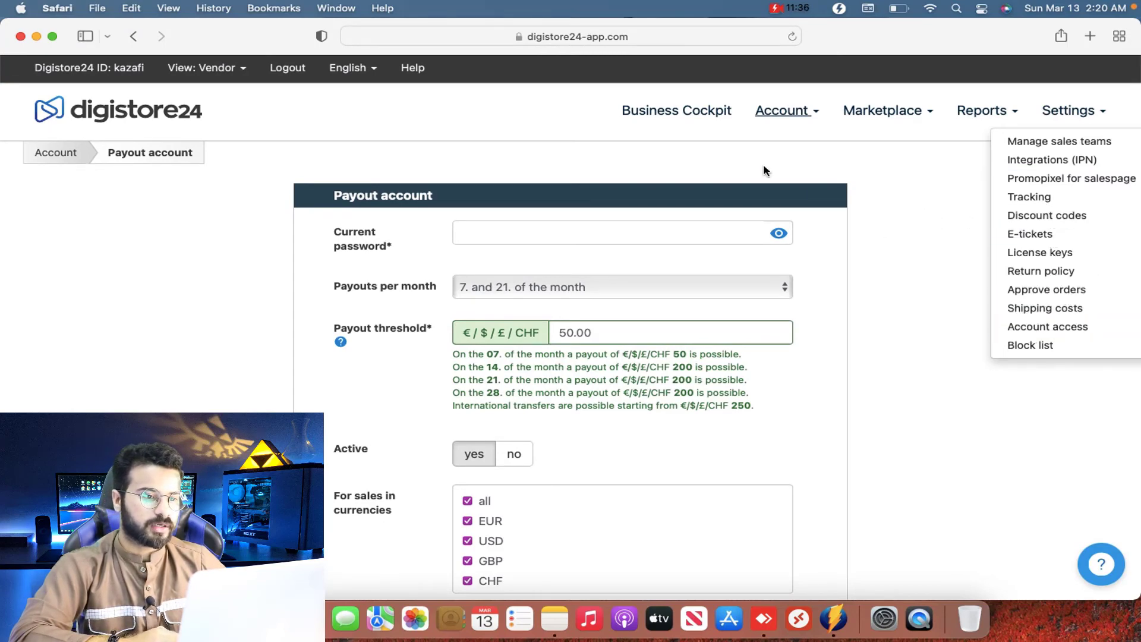
left_click(782, 113)
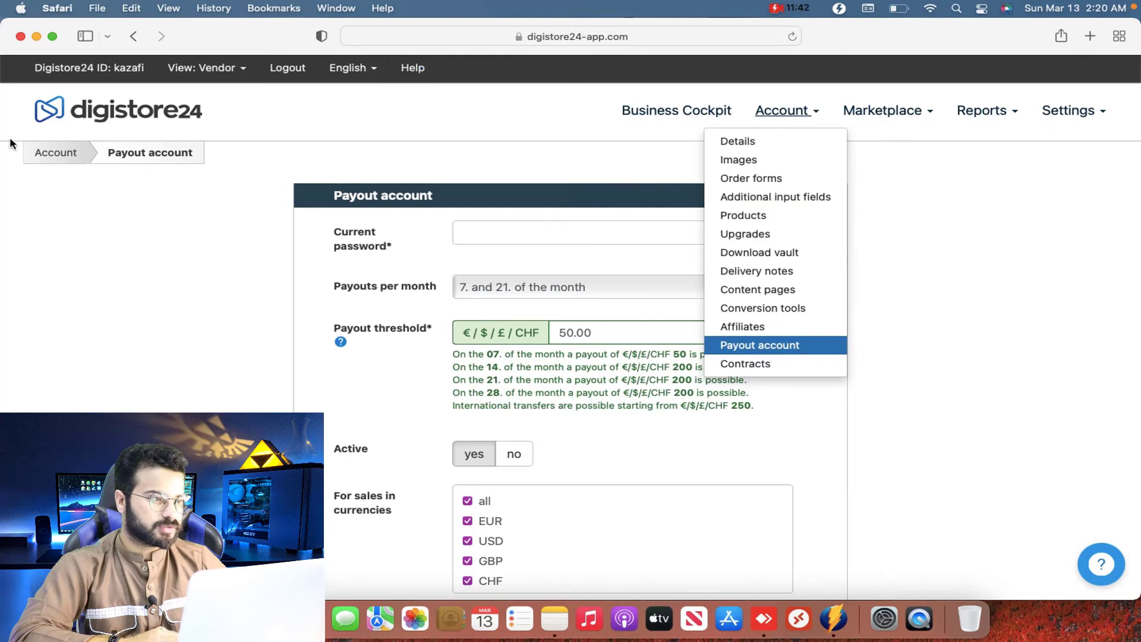
left_click(76, 113)
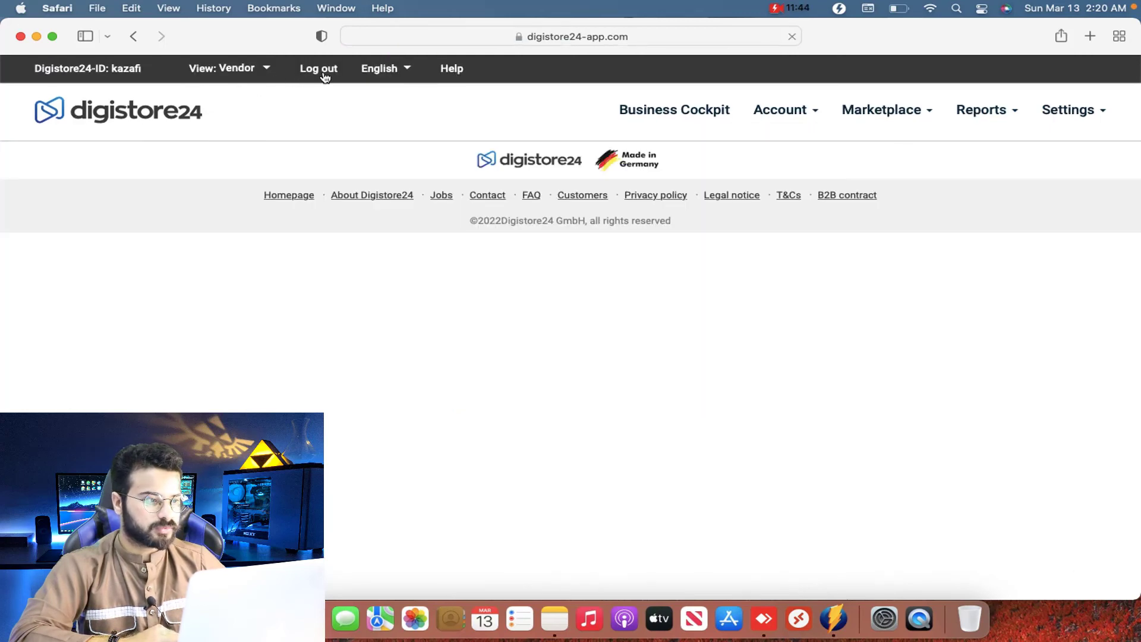
scroll(499, 419, "down", 1)
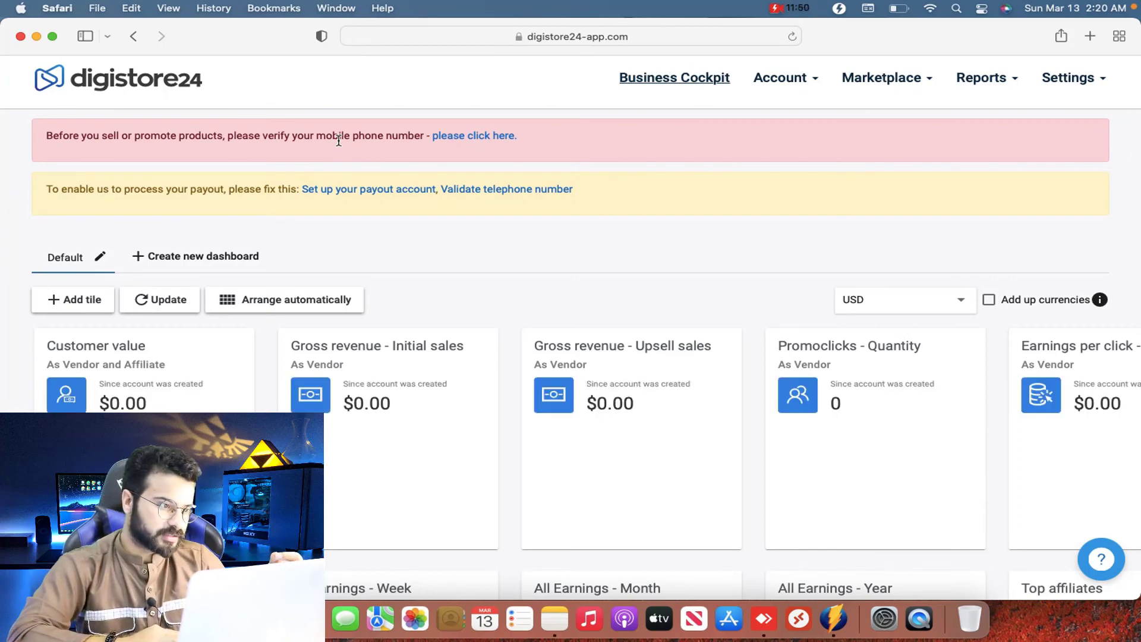
left_click(323, 188)
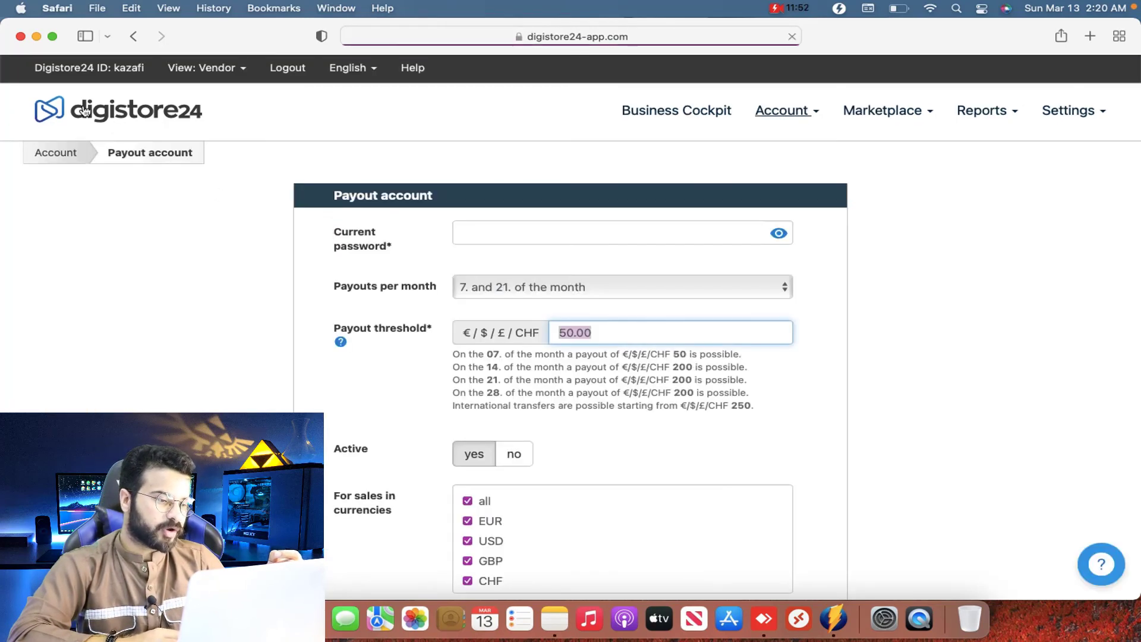
left_click(132, 38)
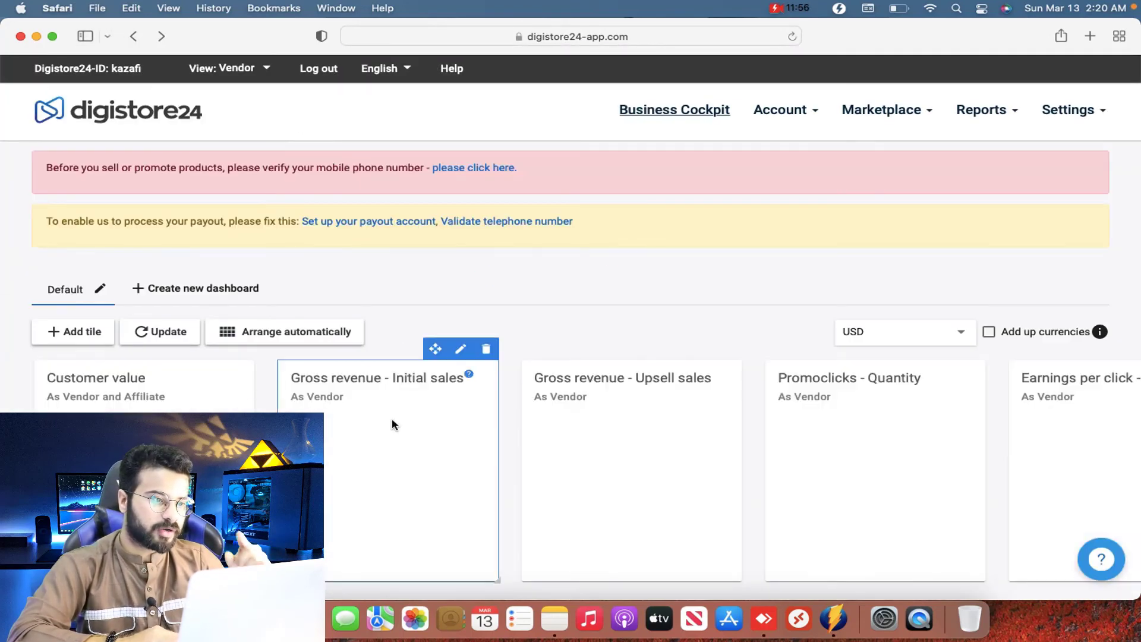
scroll(391, 426, "down", 3)
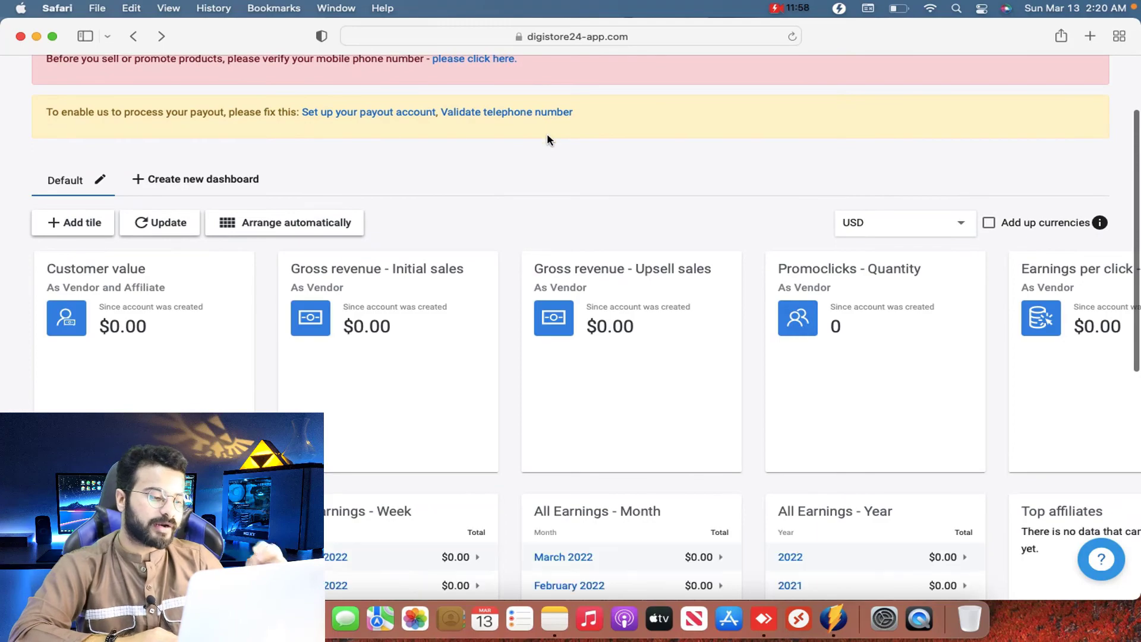
scroll(548, 139, "down", 4)
scroll(549, 141, "down", 2)
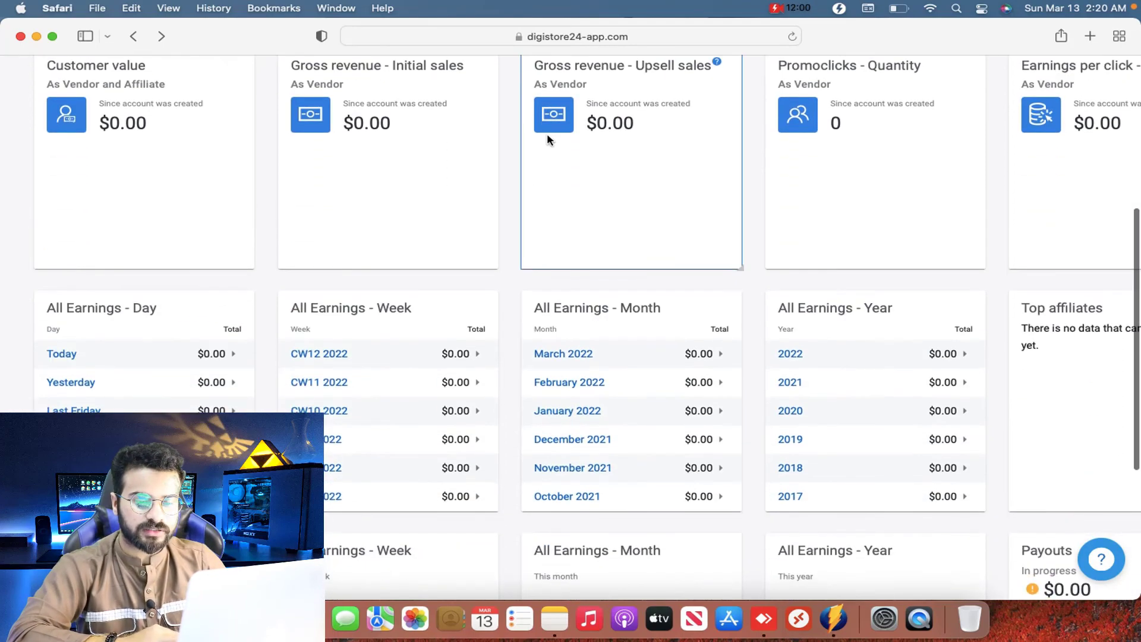
scroll(505, 351, "down", 5)
scroll(506, 349, "up", 15)
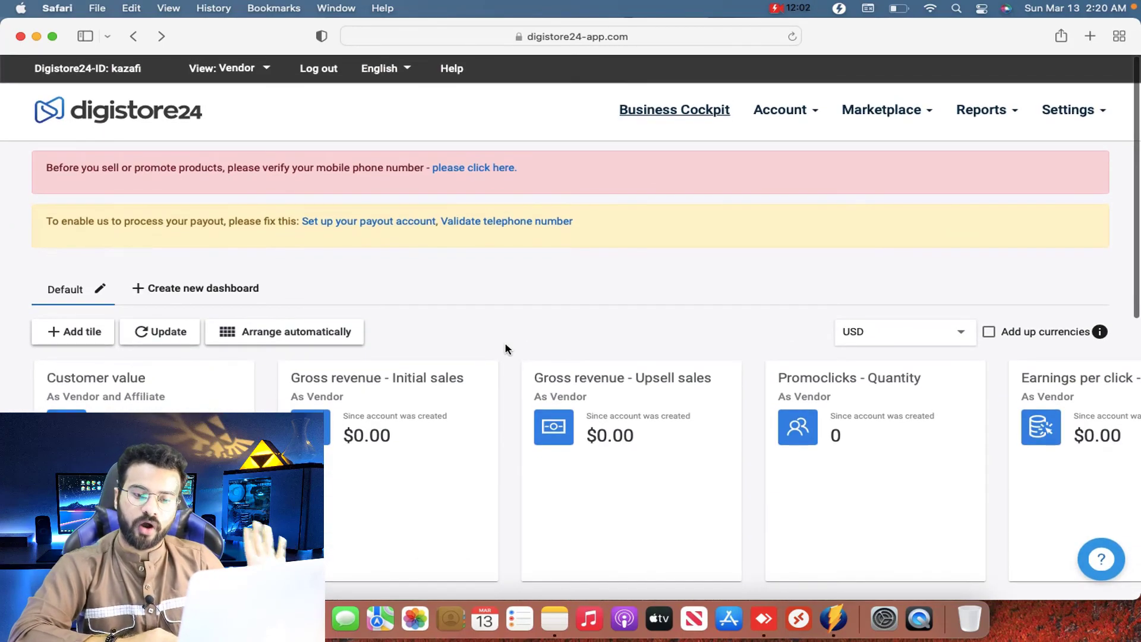
scroll(506, 349, "down", 5)
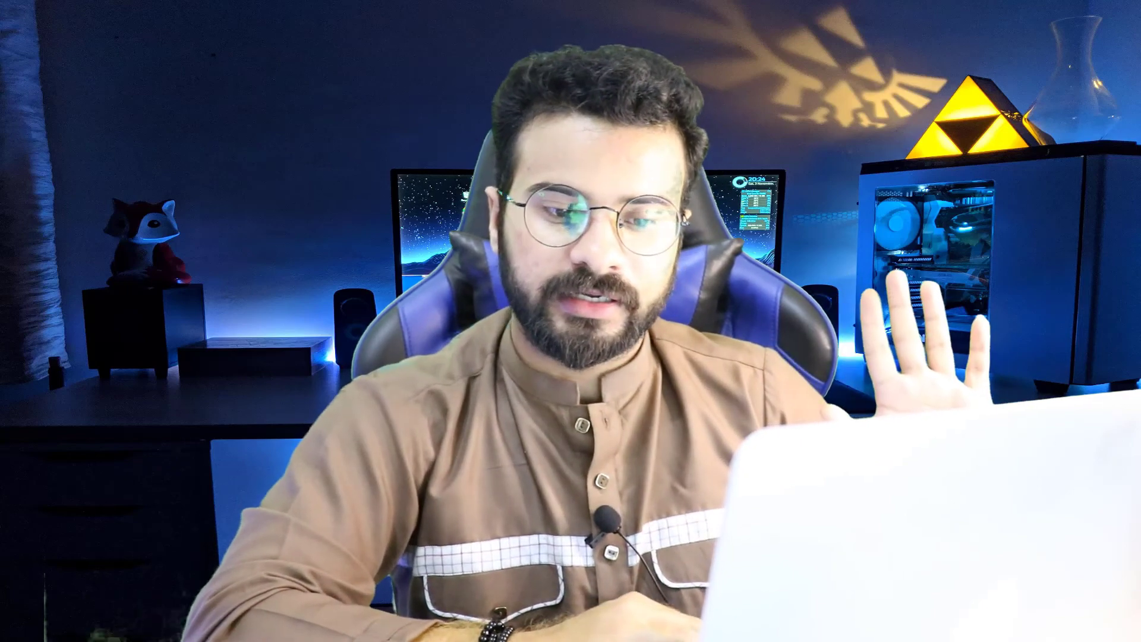